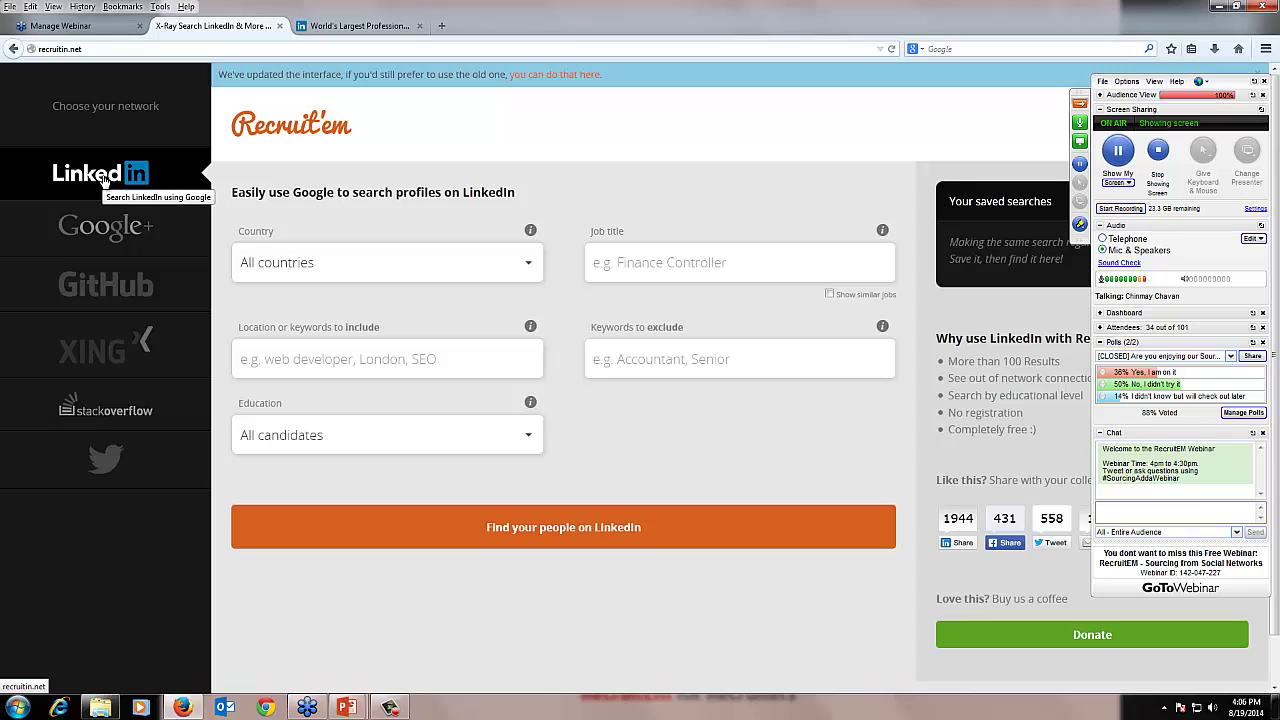
Review Recruit'em's Google+, GitHub and XING search forms, and switch to the PowerPoint slide show to view the LinkedIn and GitHub form examples
left_click(100, 230)
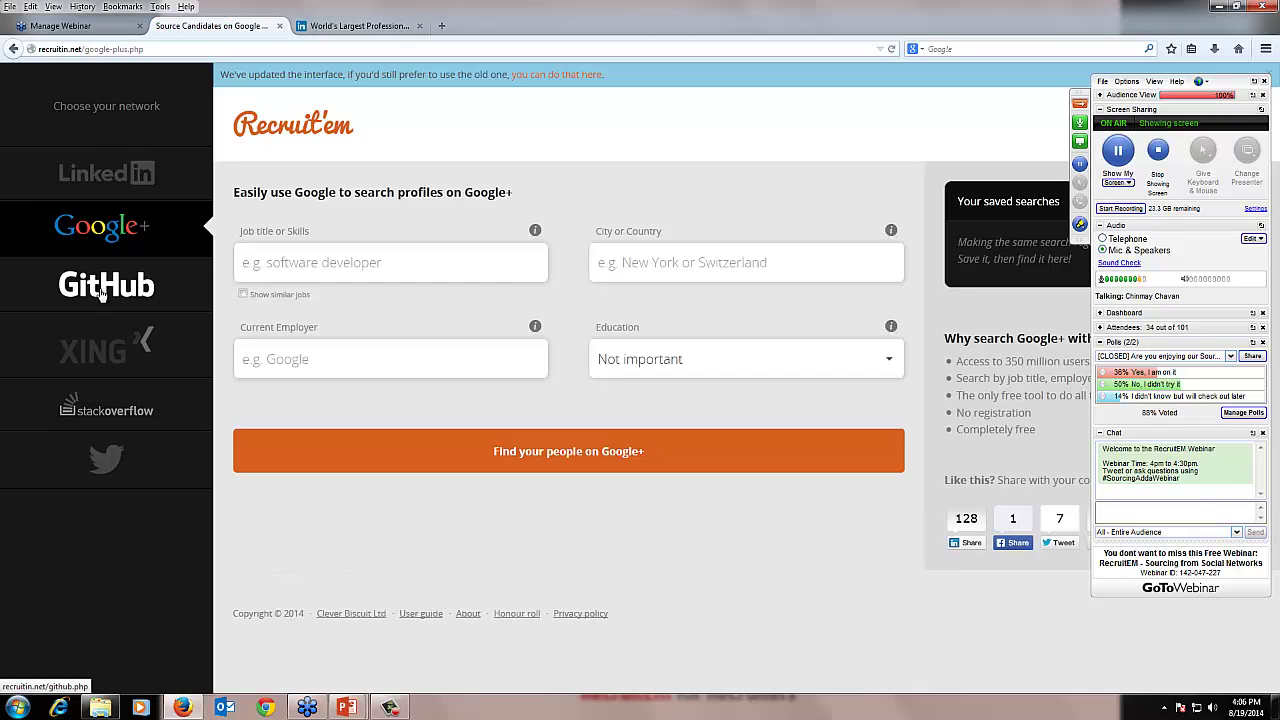
left_click(101, 293)
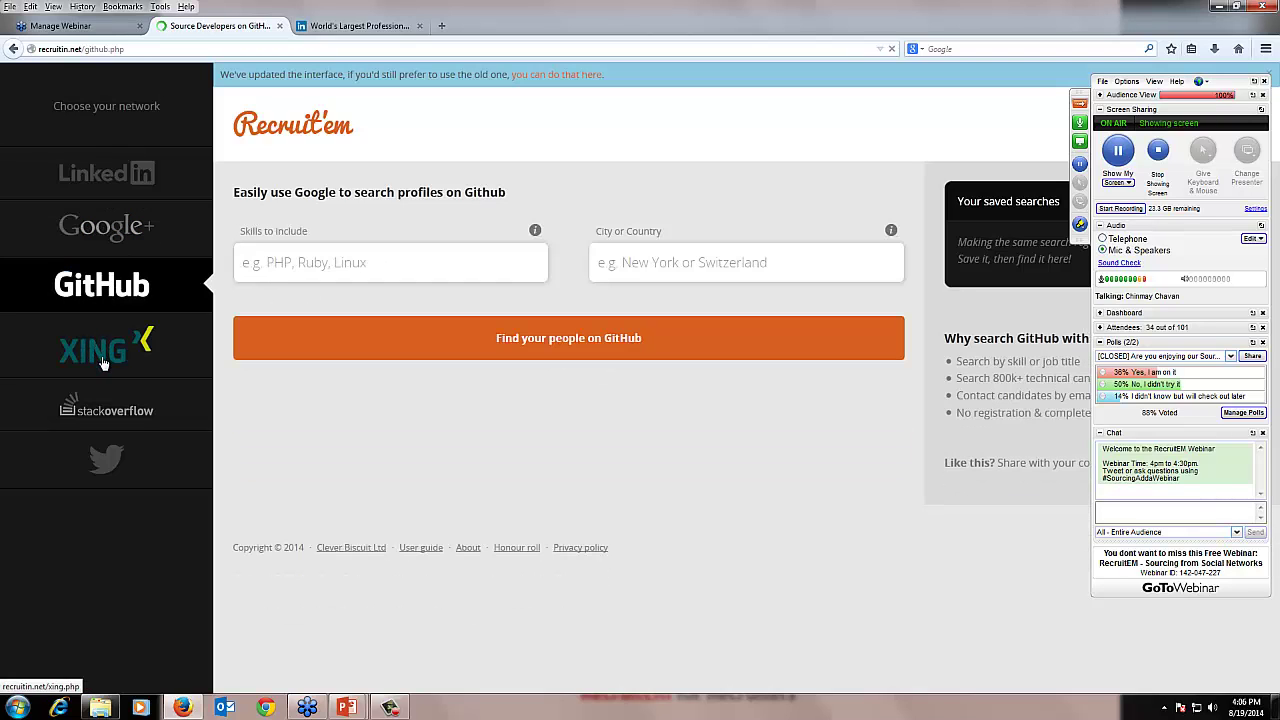
left_click(108, 346)
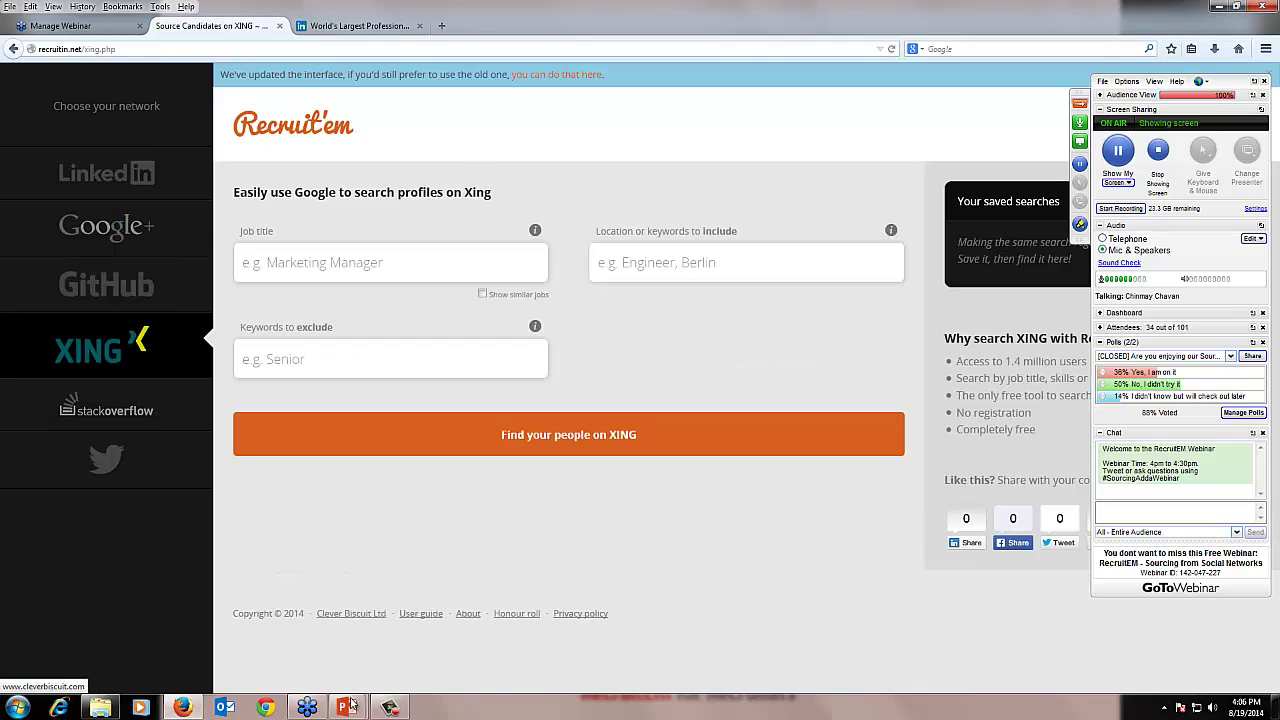
mouse_move(346, 707)
left_click(494, 641)
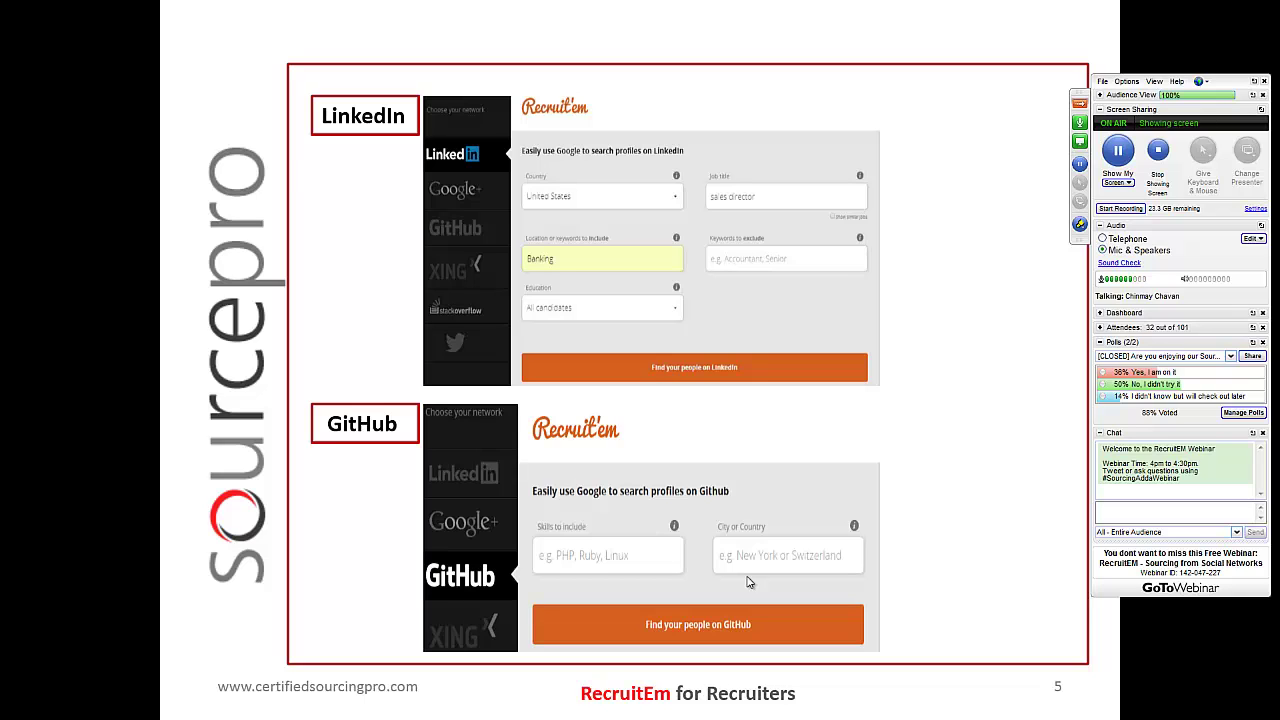
Return to Firefox and review the Stack Overflow search form and the LinkedIn form's job title, include and exclude keyword fields
key("alt+Tab")
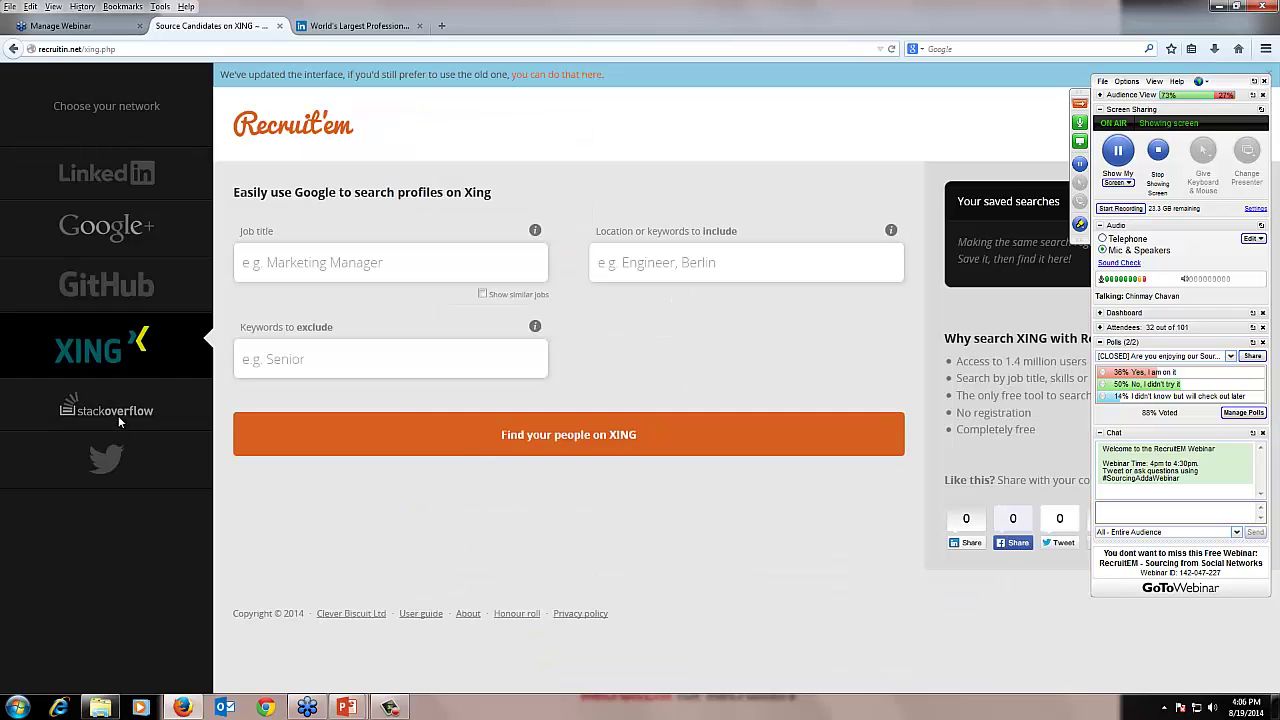
left_click(118, 419)
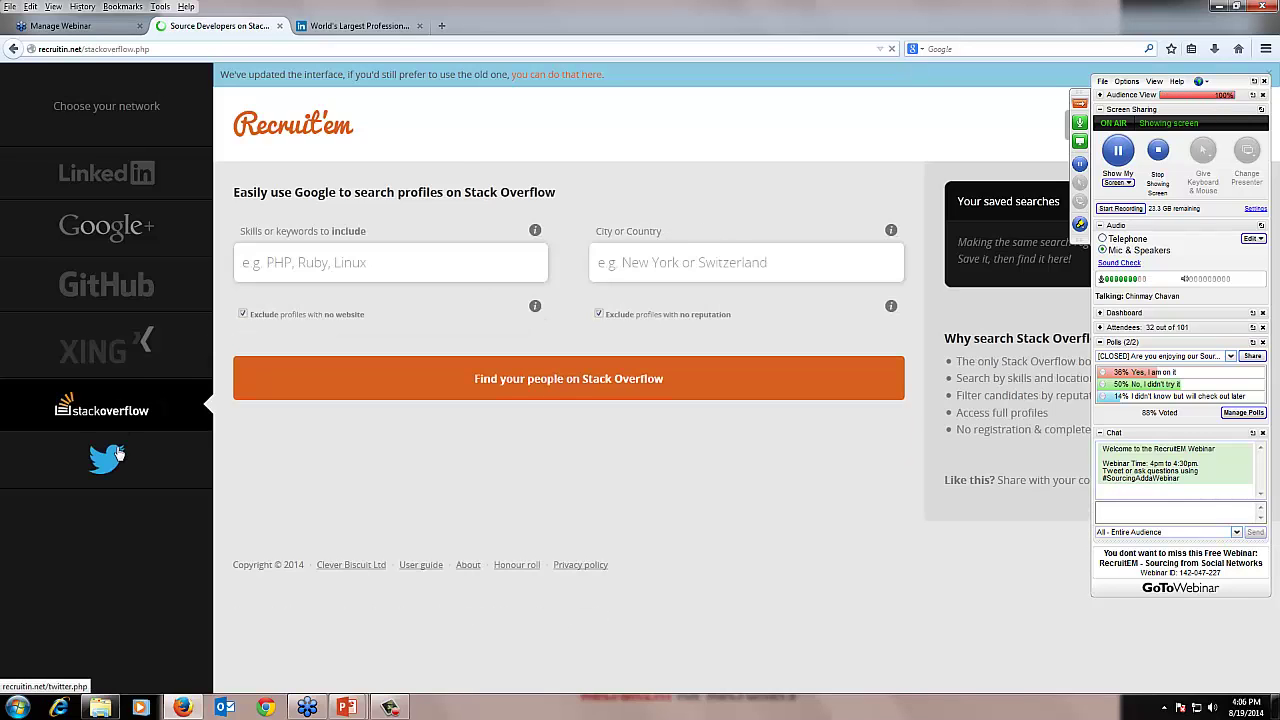
left_click(100, 186)
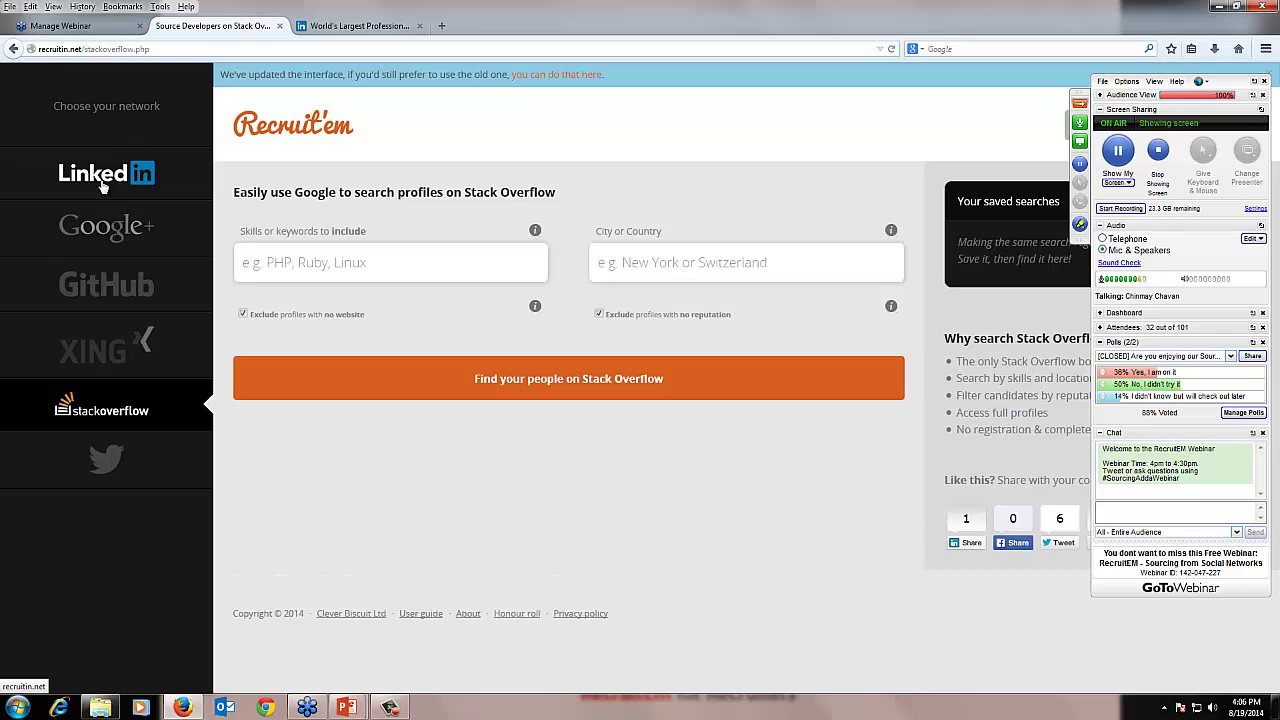
left_click(100, 187)
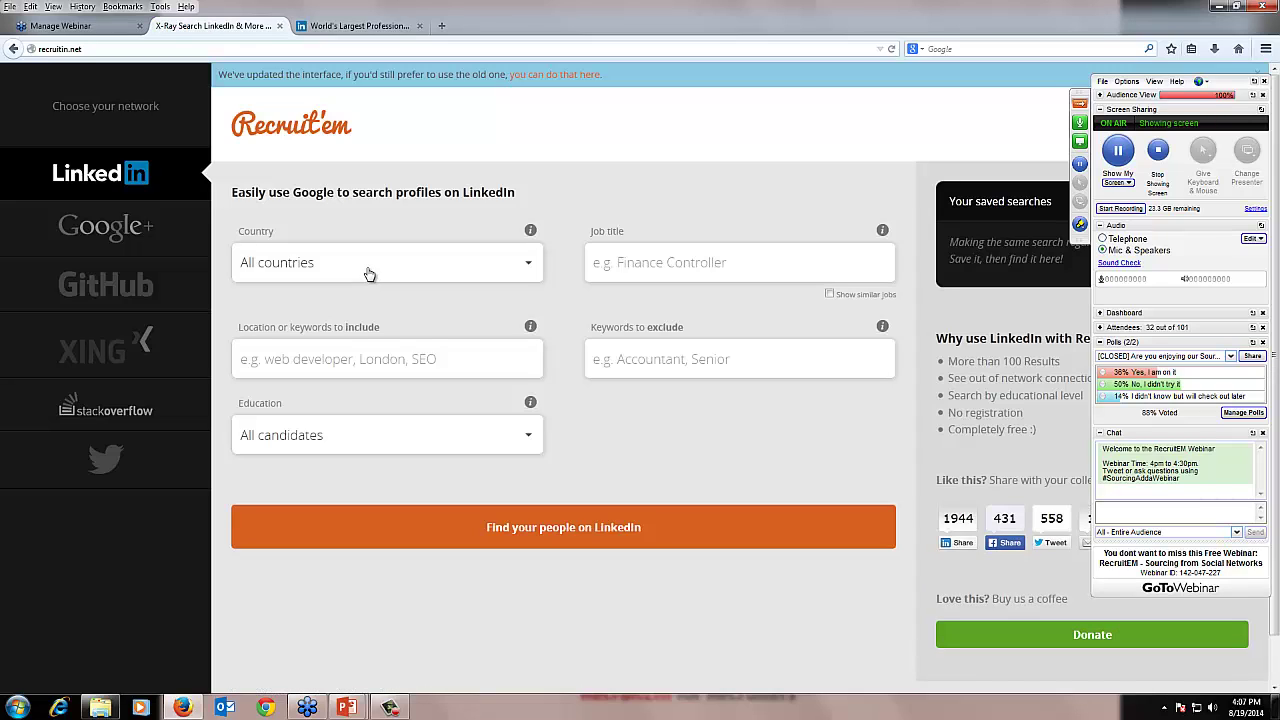
left_click(654, 262)
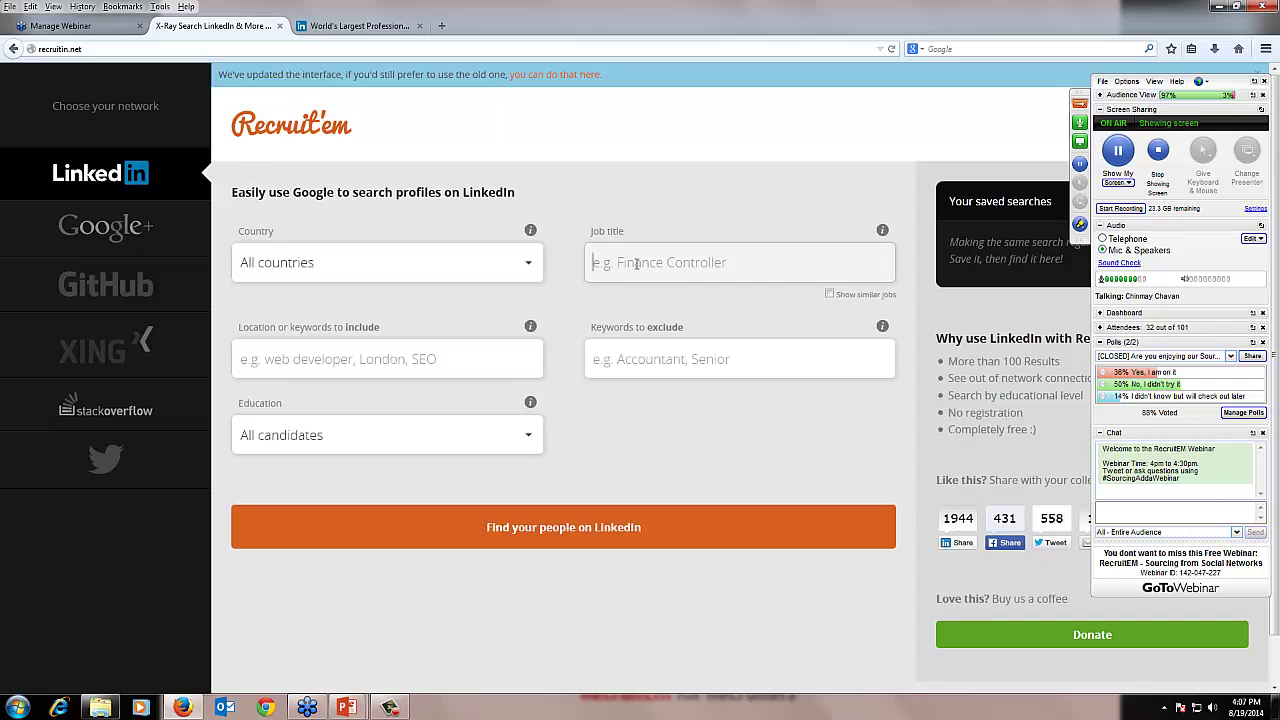
left_click(448, 370)
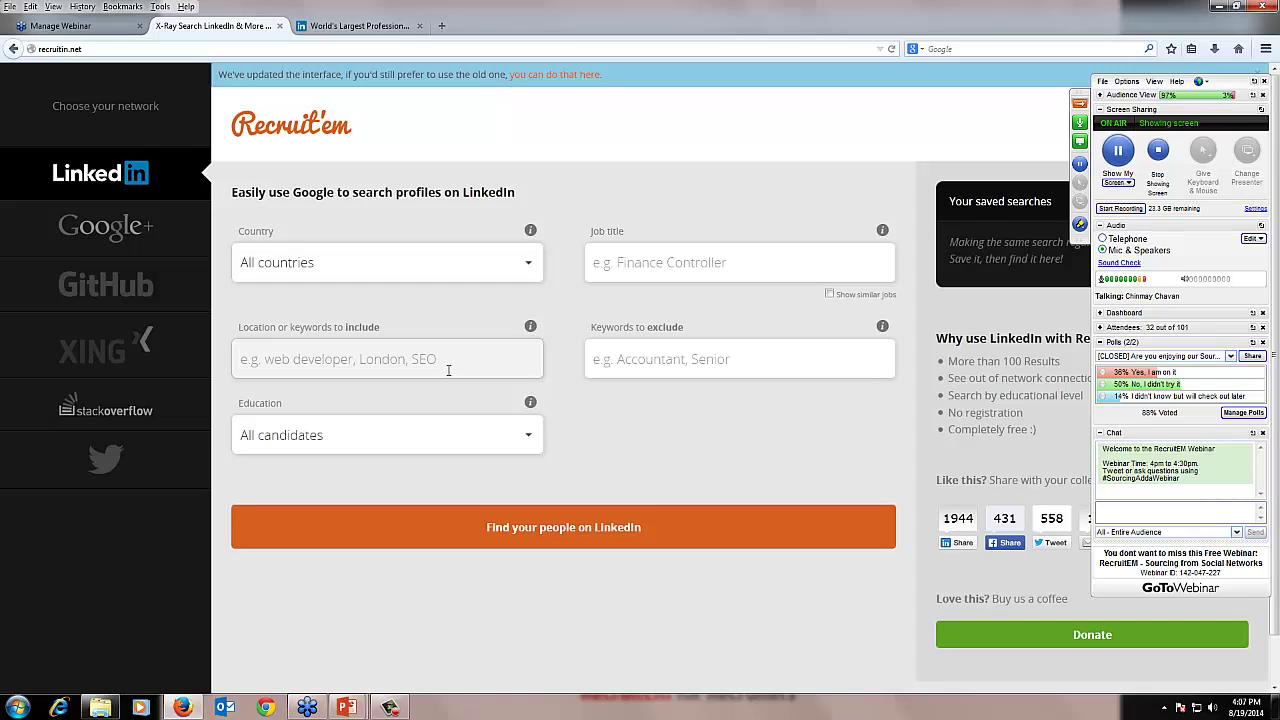
left_click(674, 361)
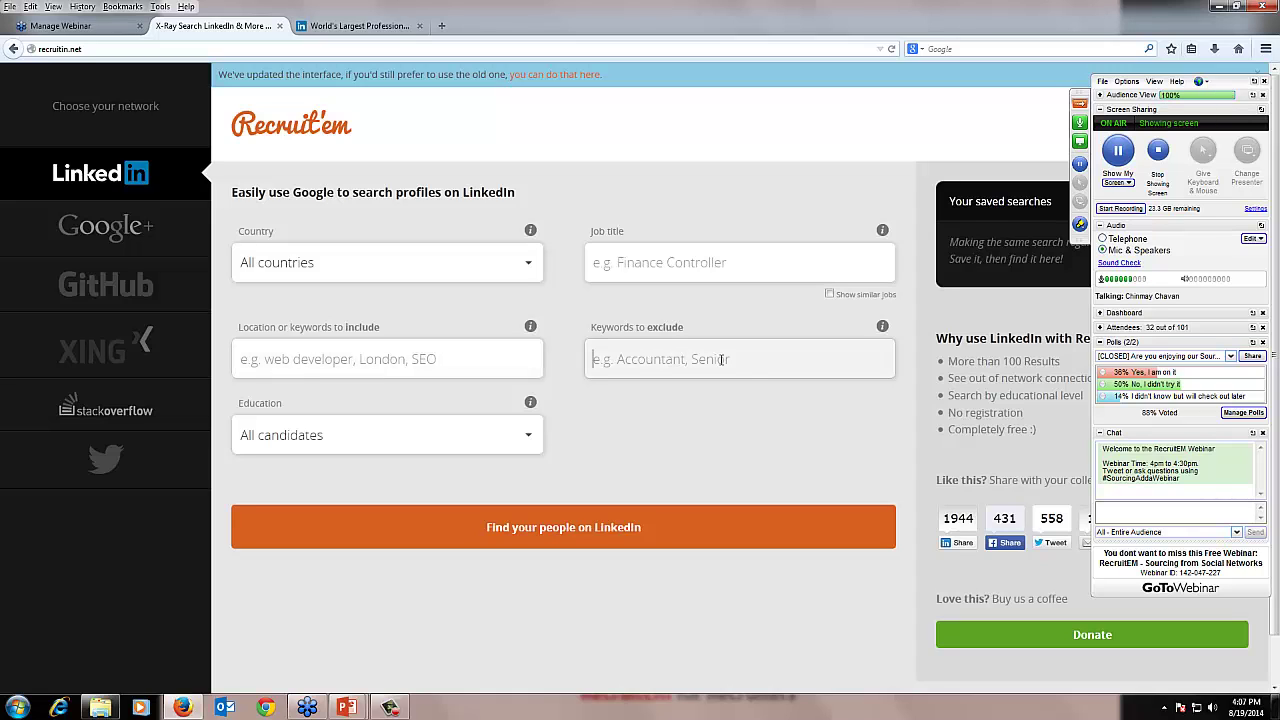
Compare the search fields offered for Google+, GitHub, XING and Stack Overflow
left_click(106, 242)
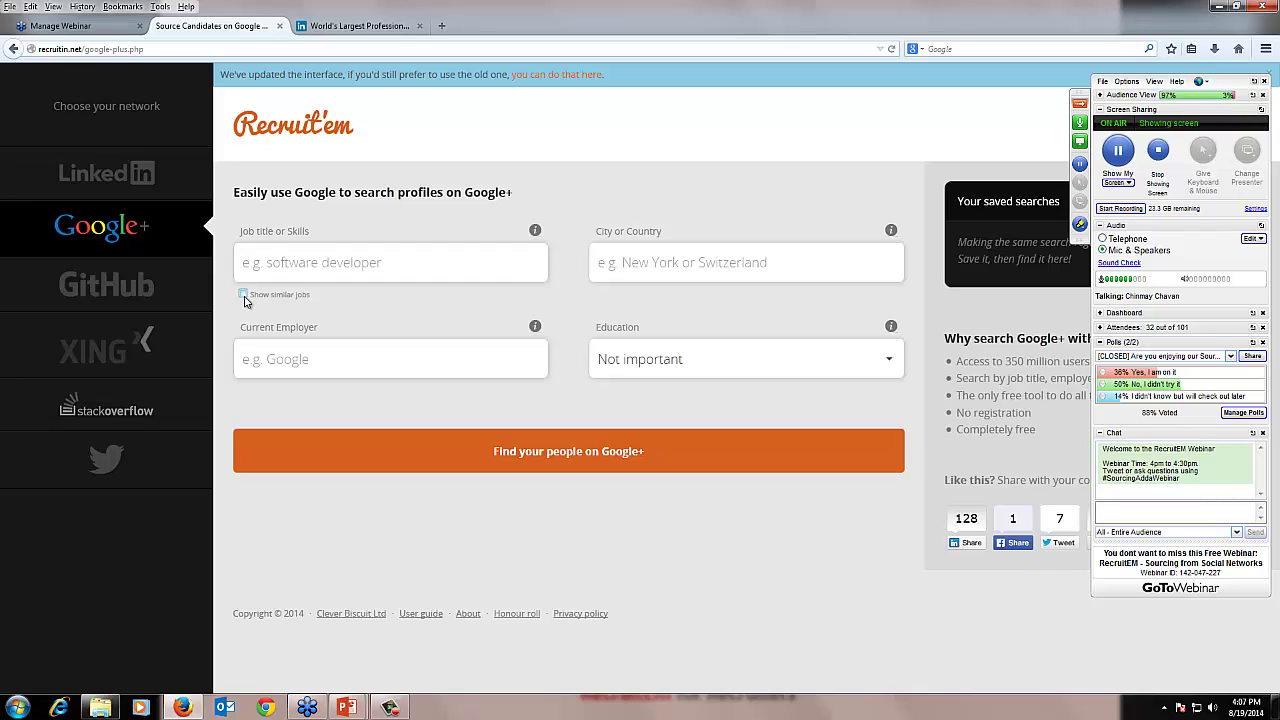
left_click(137, 291)
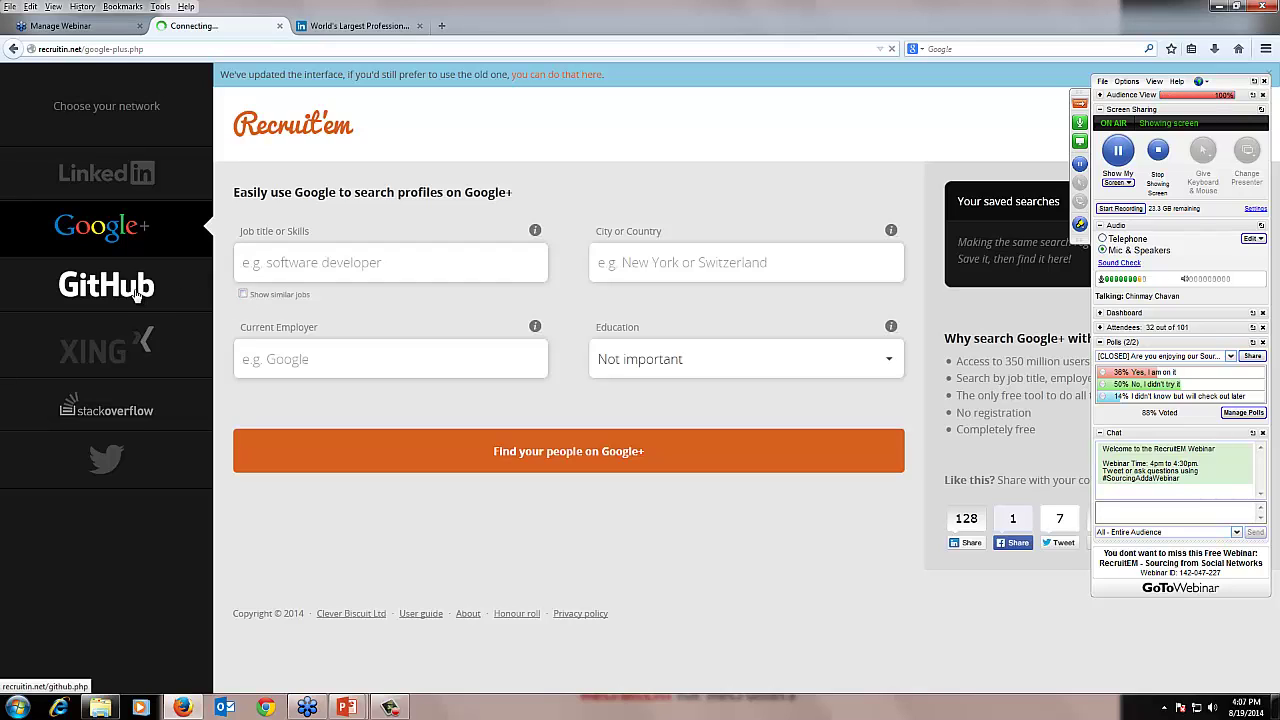
left_click(132, 342)
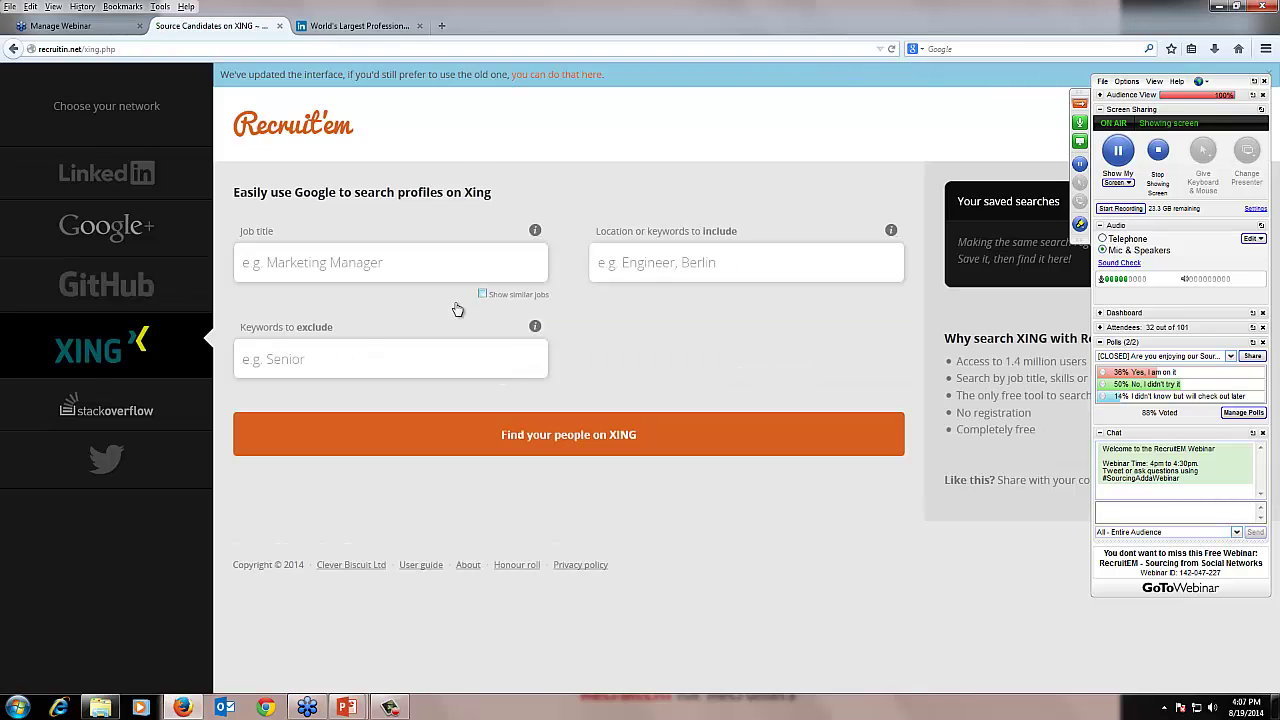
left_click(88, 409)
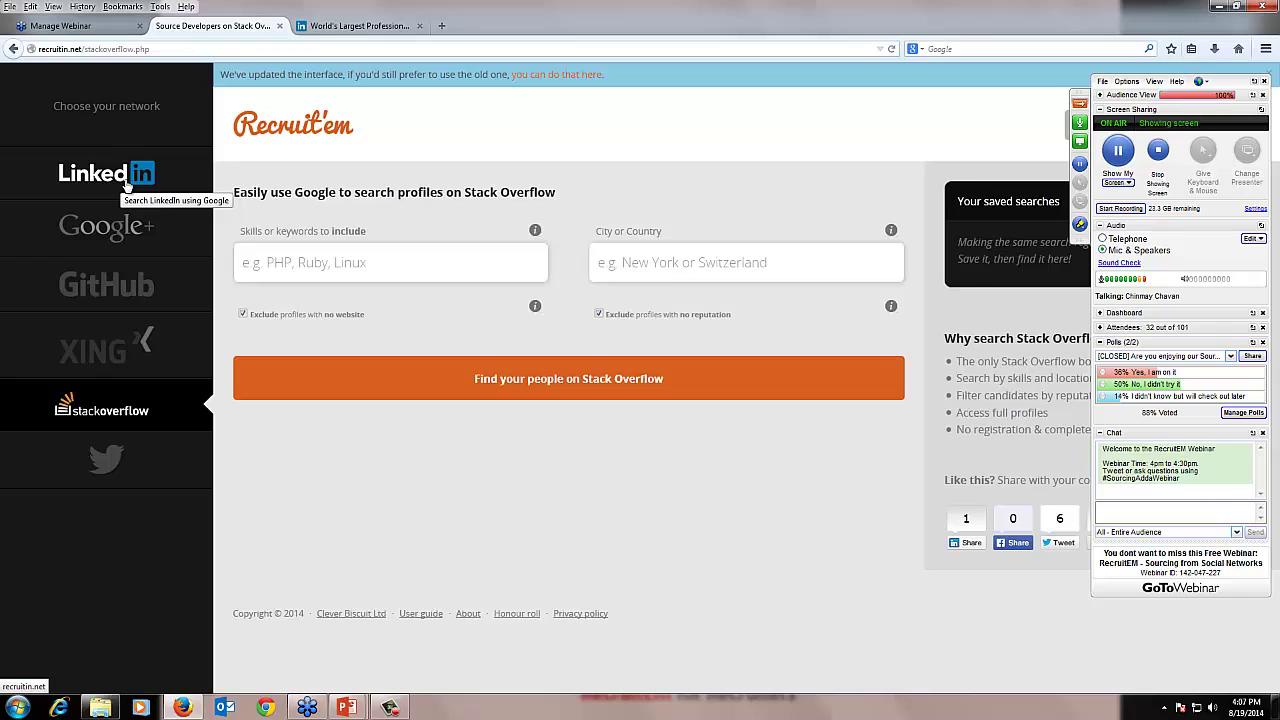
Switch to PowerPoint, maximize its editing window on the "How to search on RecruitEM" slide and review the LinkedIn example
key("alt+Tab")
left_click(446, 334)
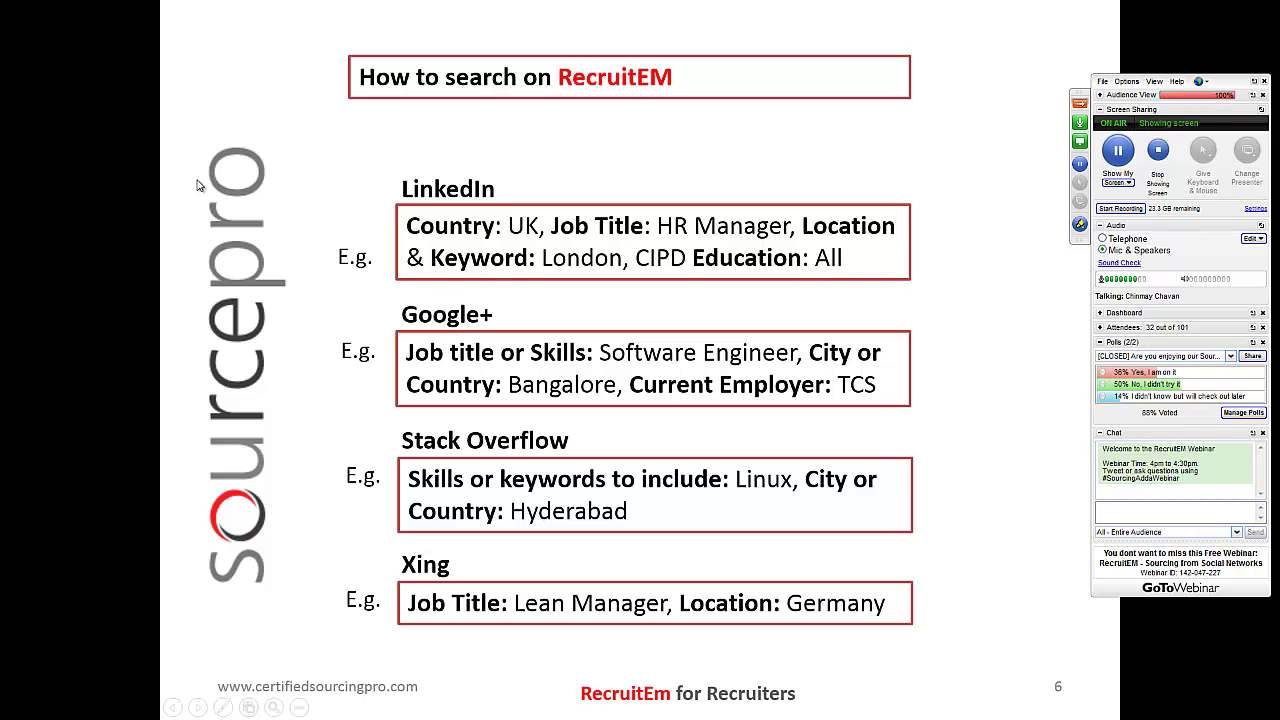
key("alt+Tab")
left_click(348, 707)
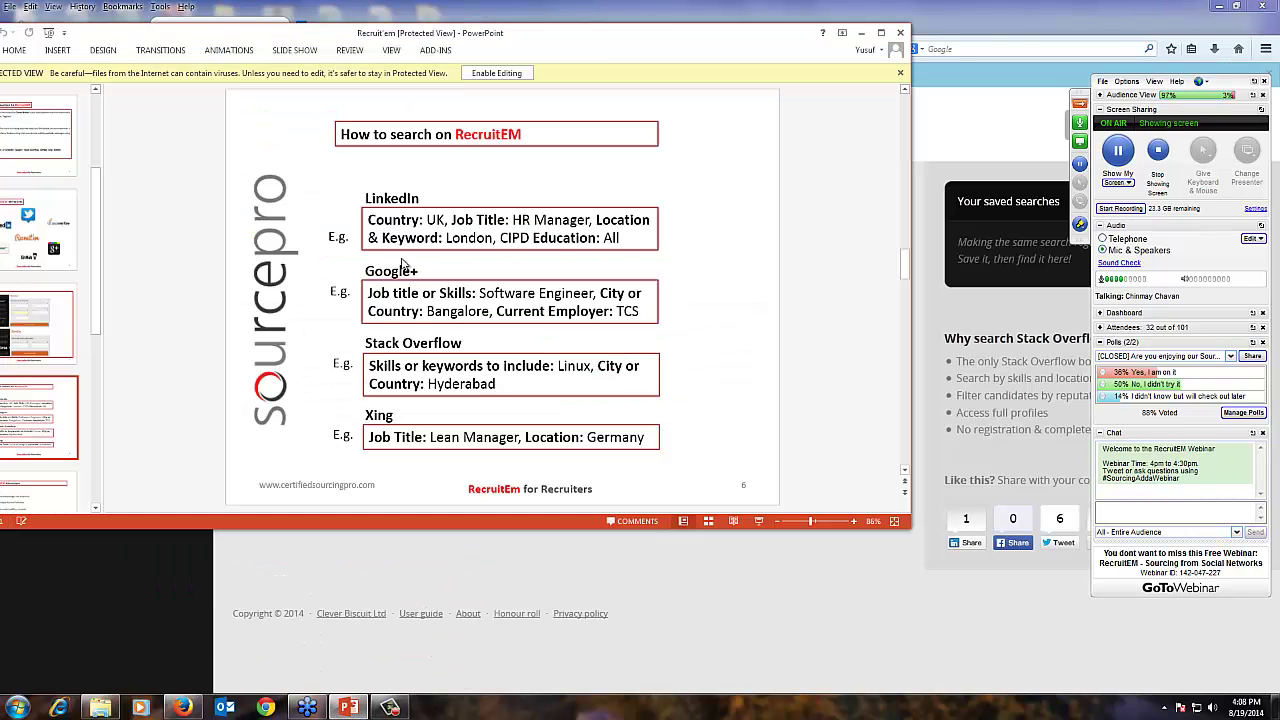
double_click(604, 33)
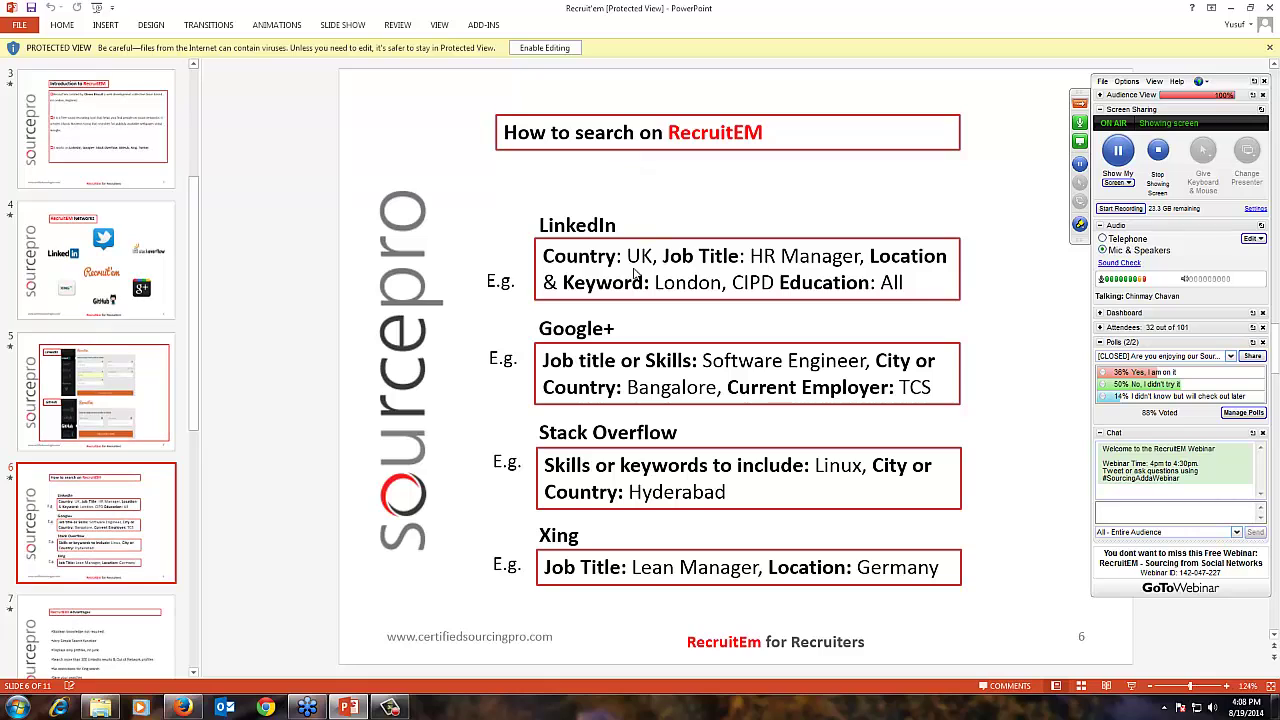
left_click(580, 258)
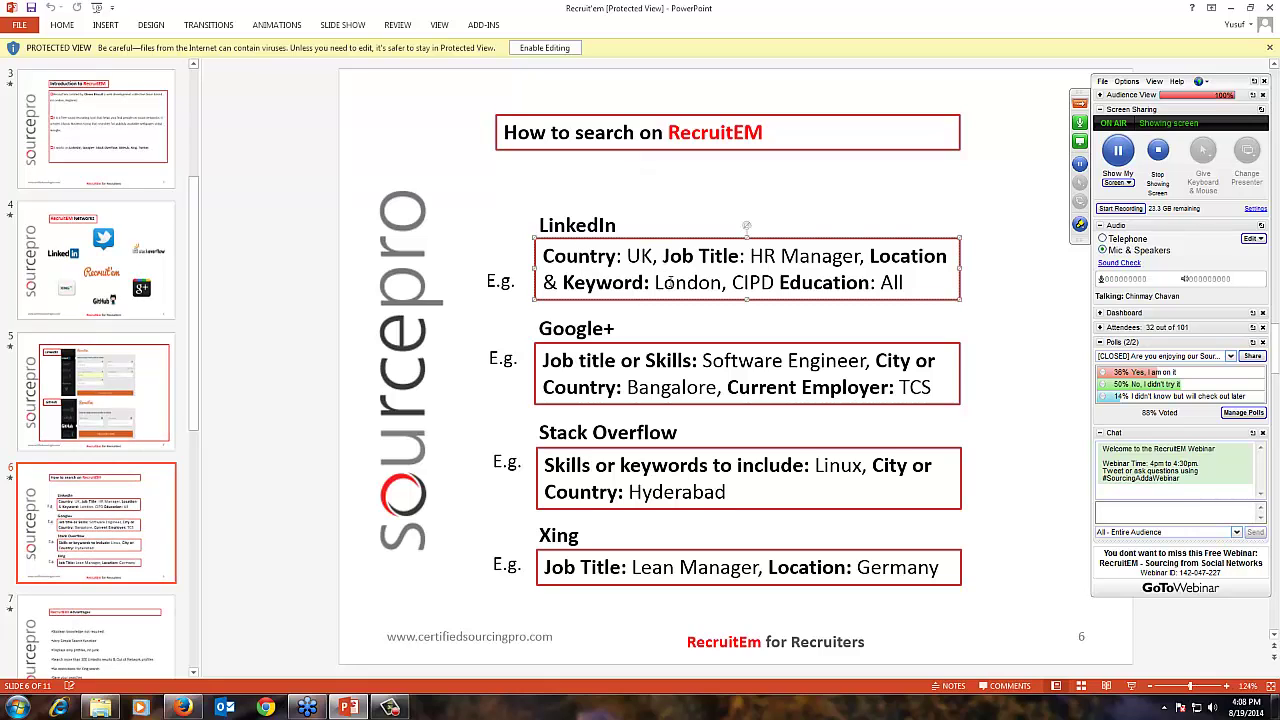
left_click(670, 282)
left_click(834, 197)
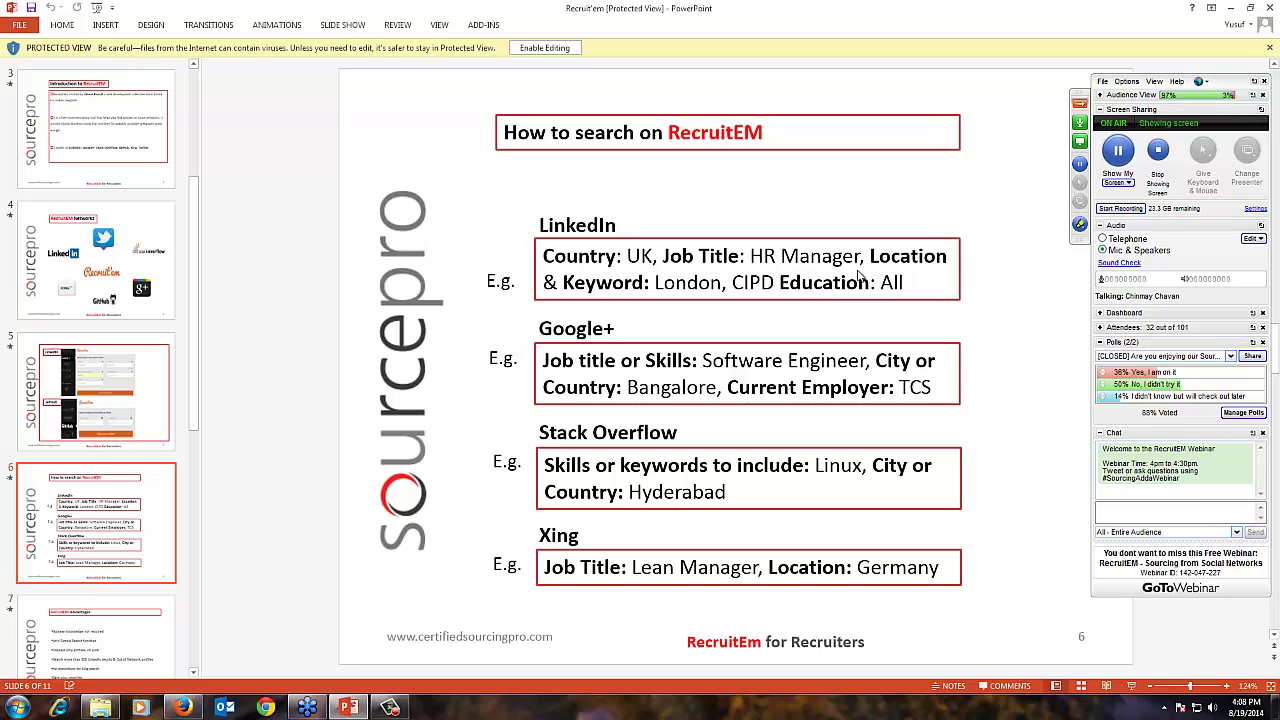
Switch back to Firefox, open Recruit'em's LinkedIn search form and set the country to United Kingdom
key("alt+Tab")
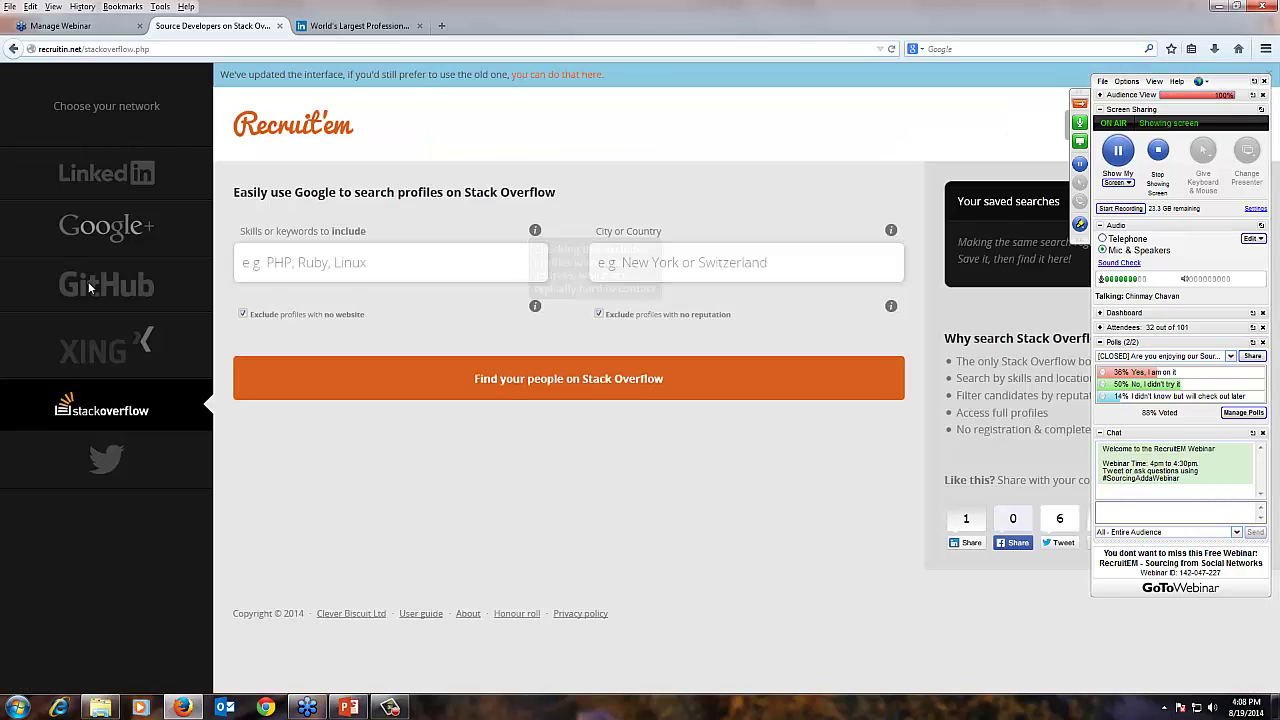
left_click(99, 184)
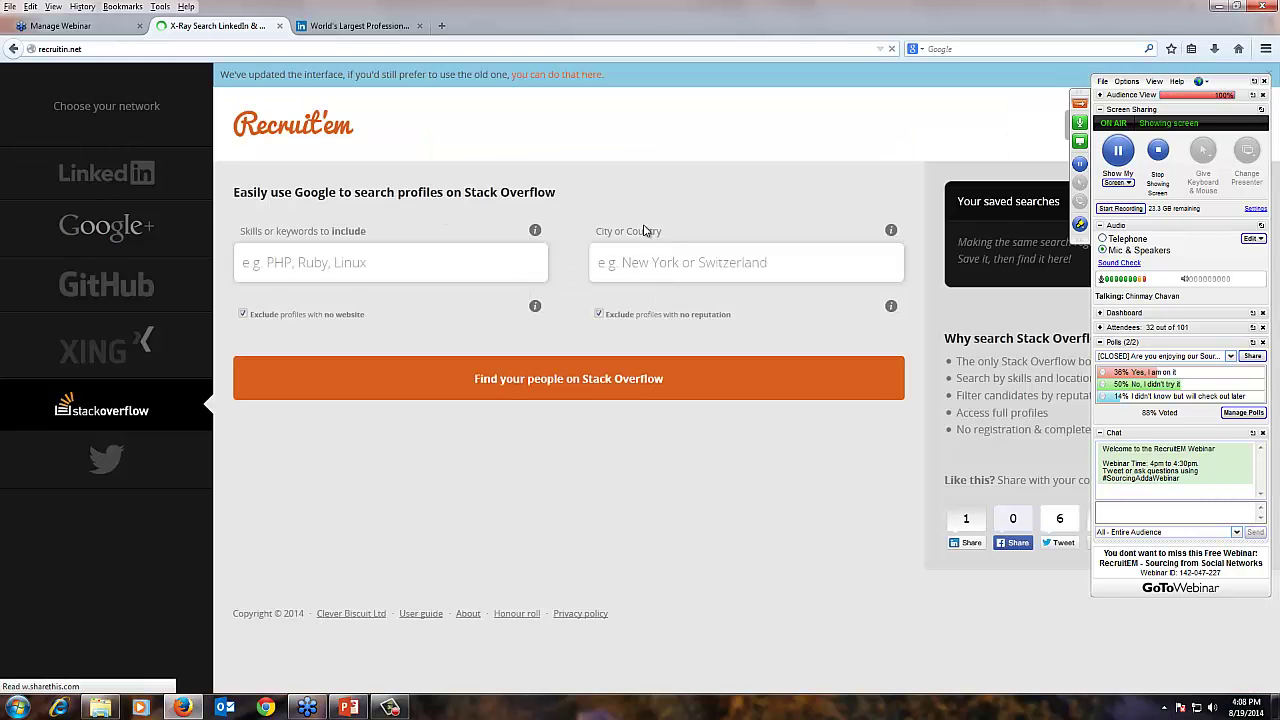
left_click(409, 272)
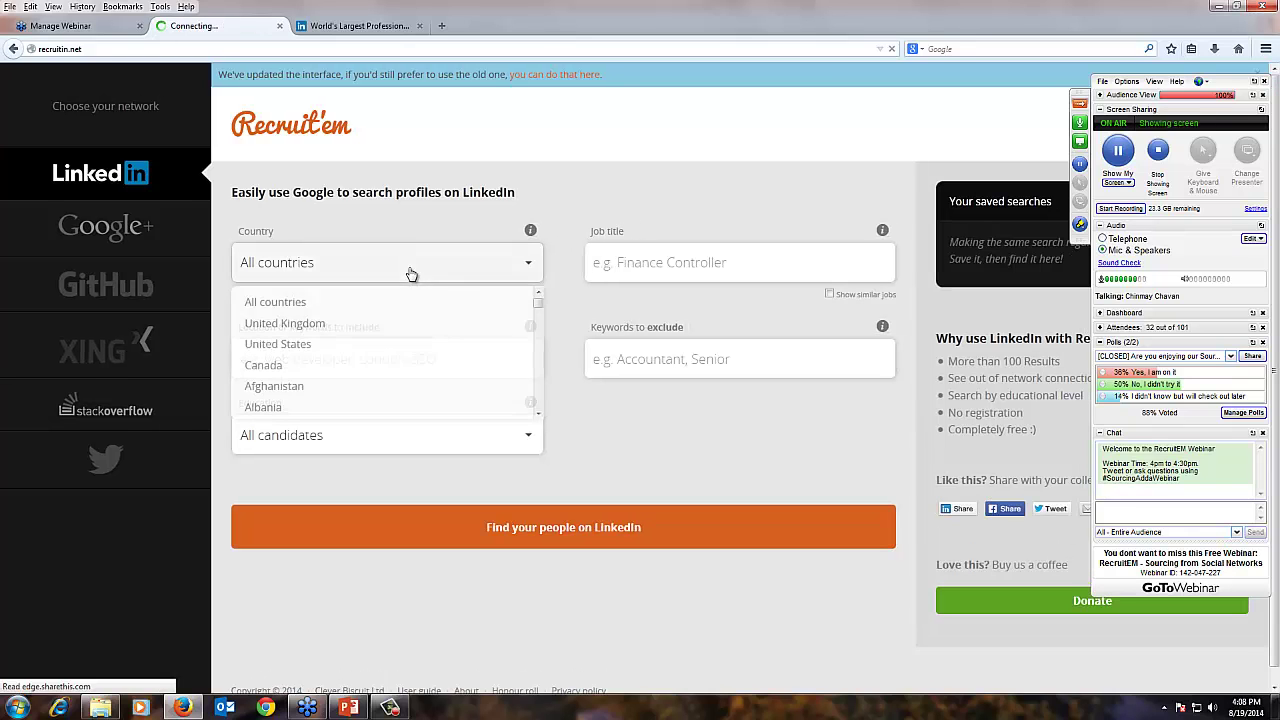
left_click(393, 323)
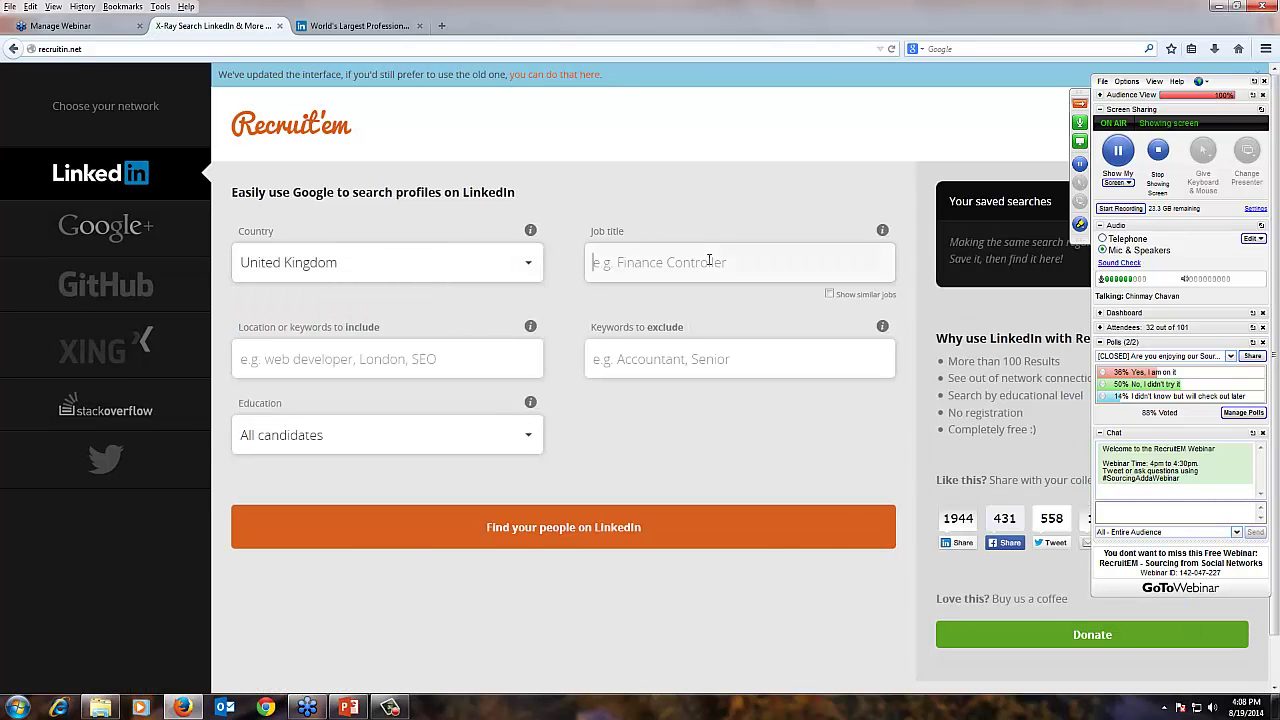
Copy "HR Manager" from the PowerPoint slide's LinkedIn example into the Job title field of the Recruit'em form in Firefox
key("alt+Tab")
left_click_drag(752, 258, 848, 262)
key("ctrl+c")
key("alt+Tab")
left_click(840, 258)
key("ctrl+v")
Fill the location or keywords to include with "london, CIPD", consulting the LinkedIn example on the PowerPoint slide
left_click(380, 357)
key("alt+Tab")
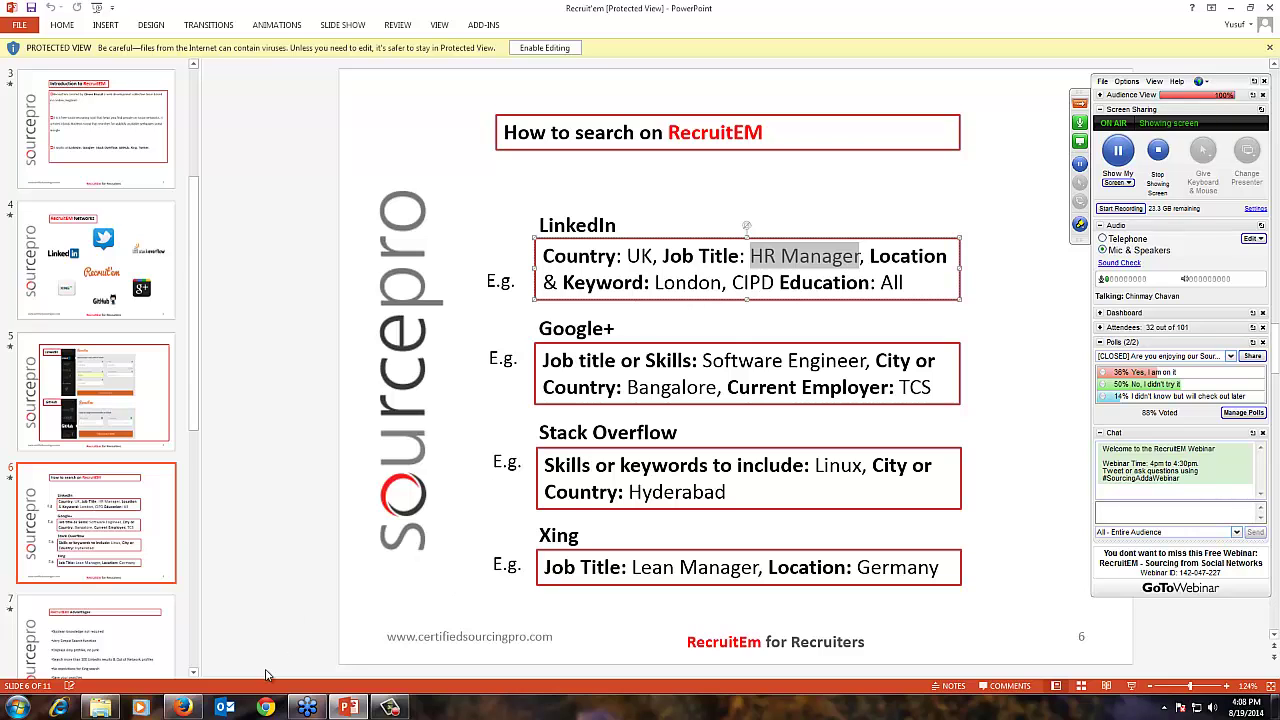
left_click(182, 707)
left_click(409, 358)
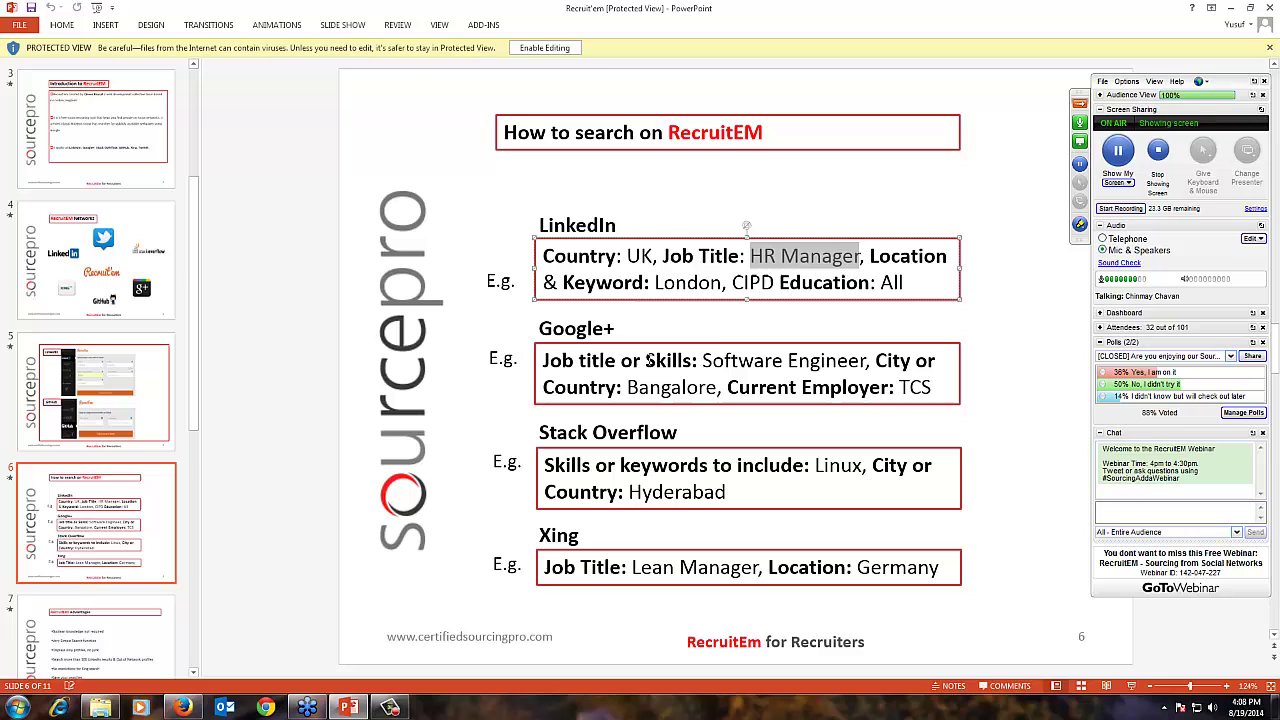
key("alt+Tab")
double_click(748, 284)
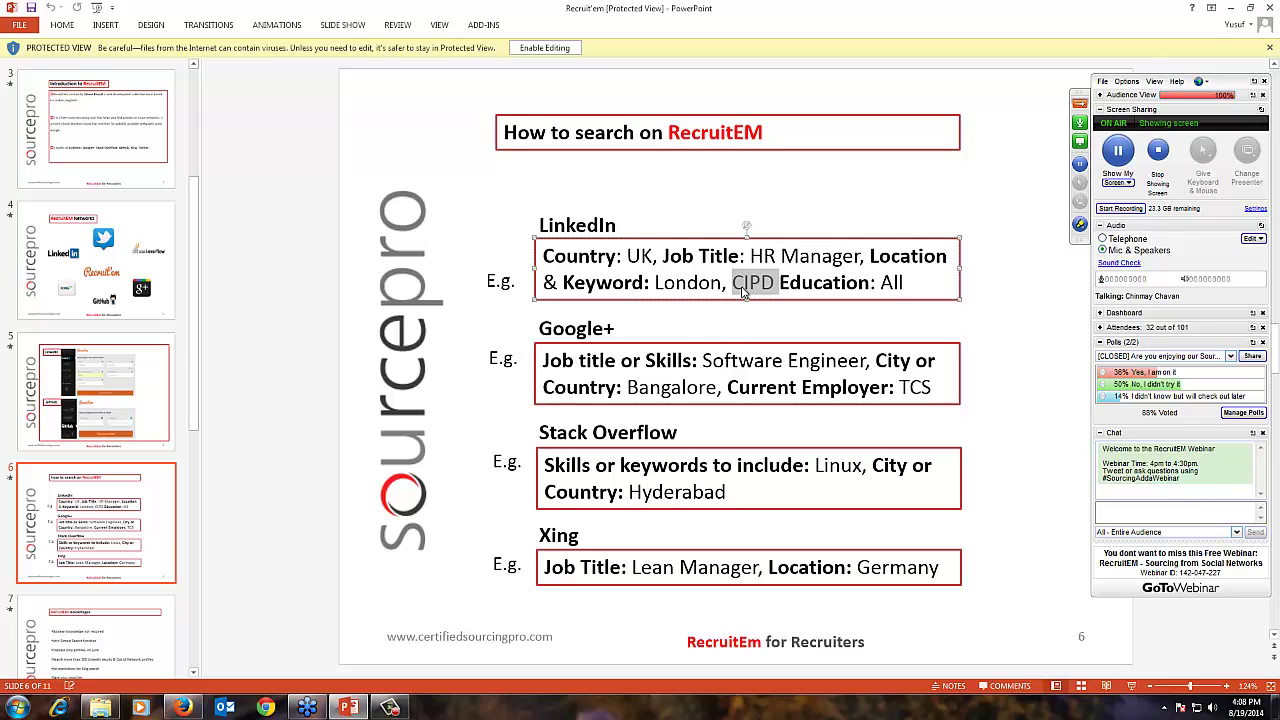
key("alt+Tab")
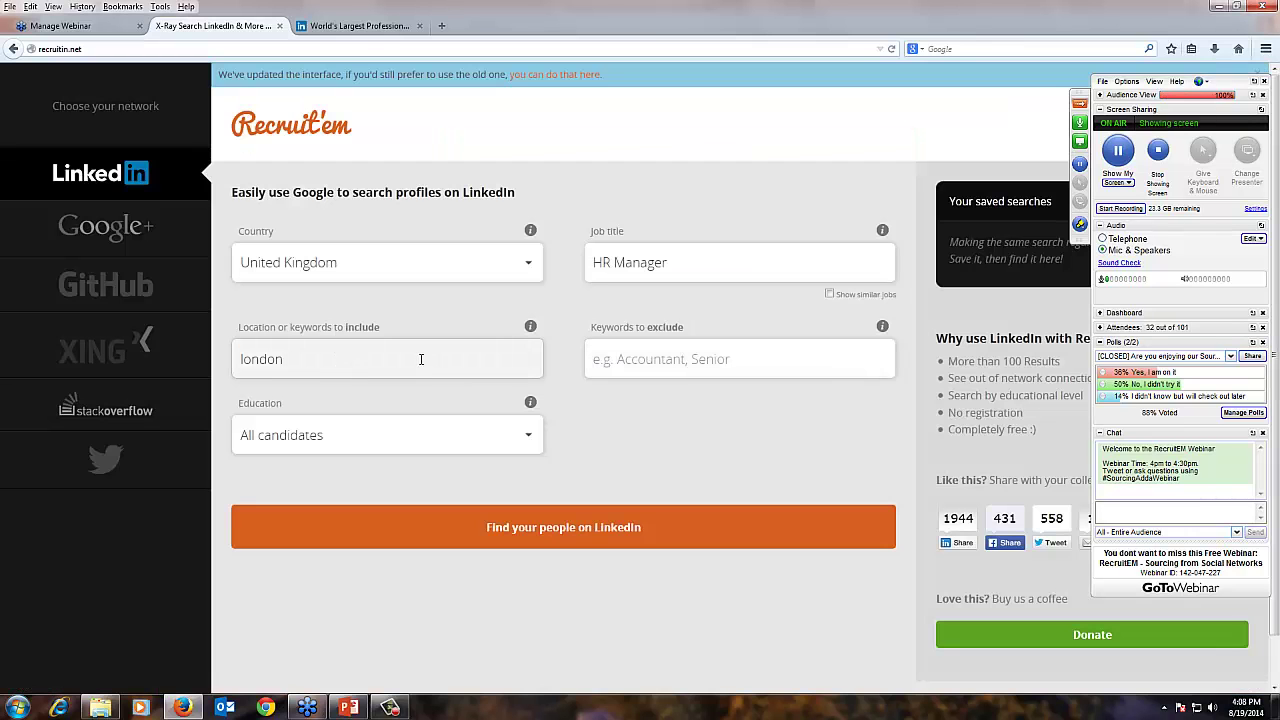
type(", ")
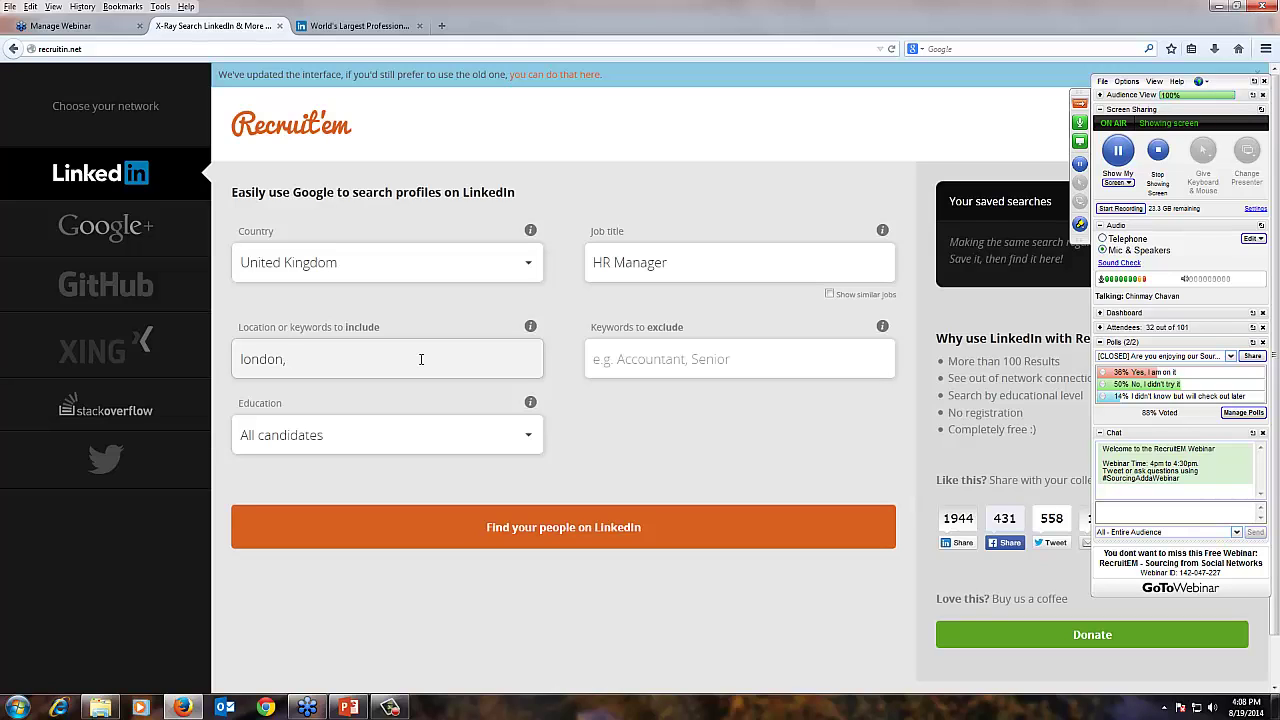
type("CIPD")
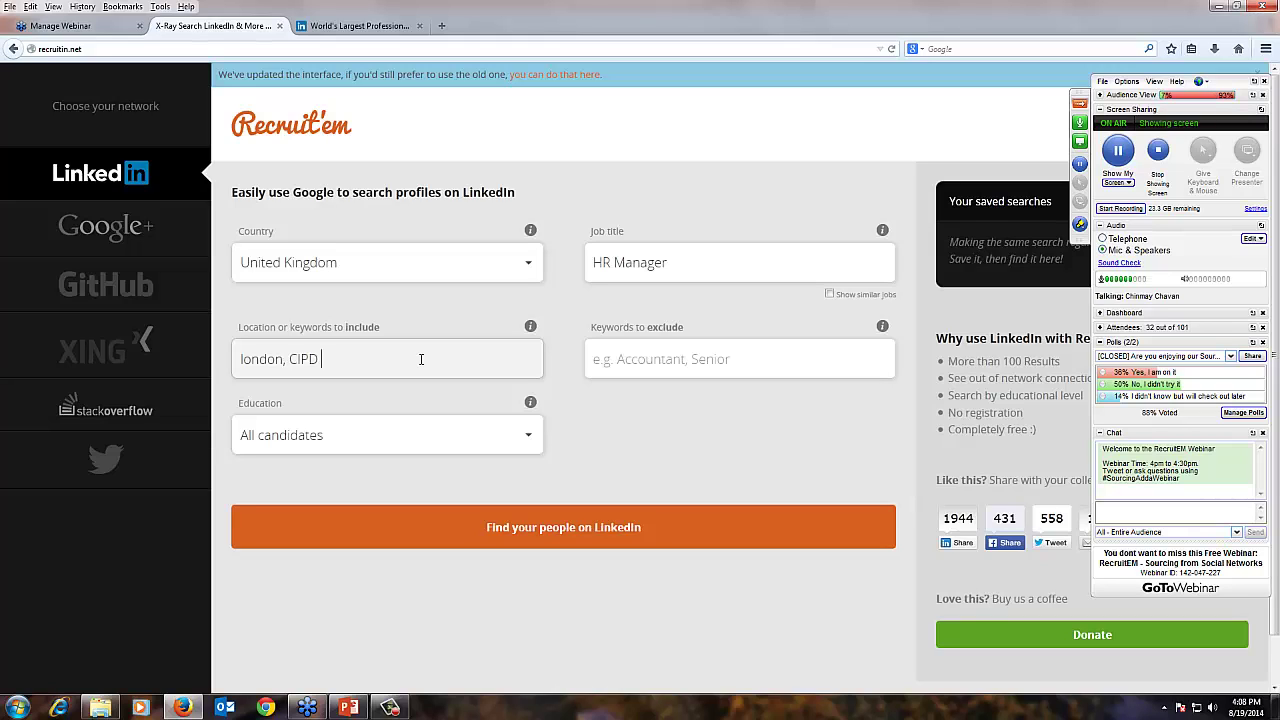
Check the slide's LinkedIn example, generate the LinkedIn search in Recruit'em, save it and close the results dialog
key("alt+Tab")
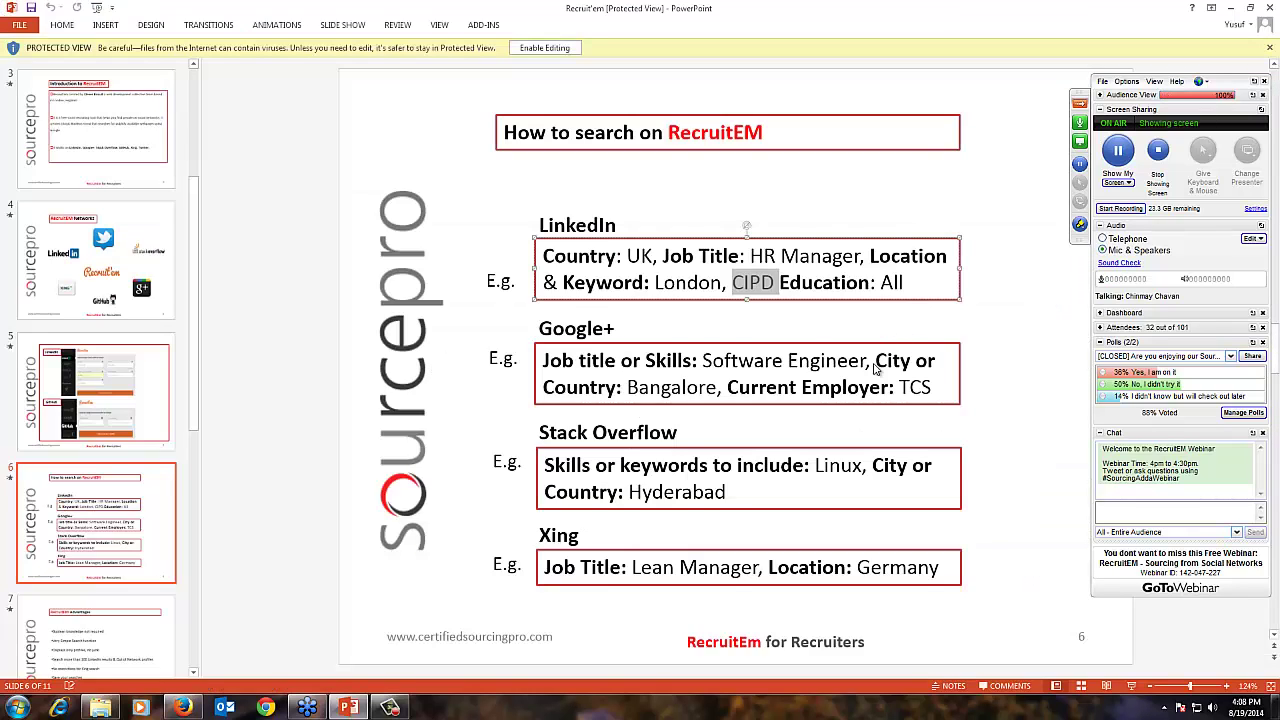
key("alt+Tab")
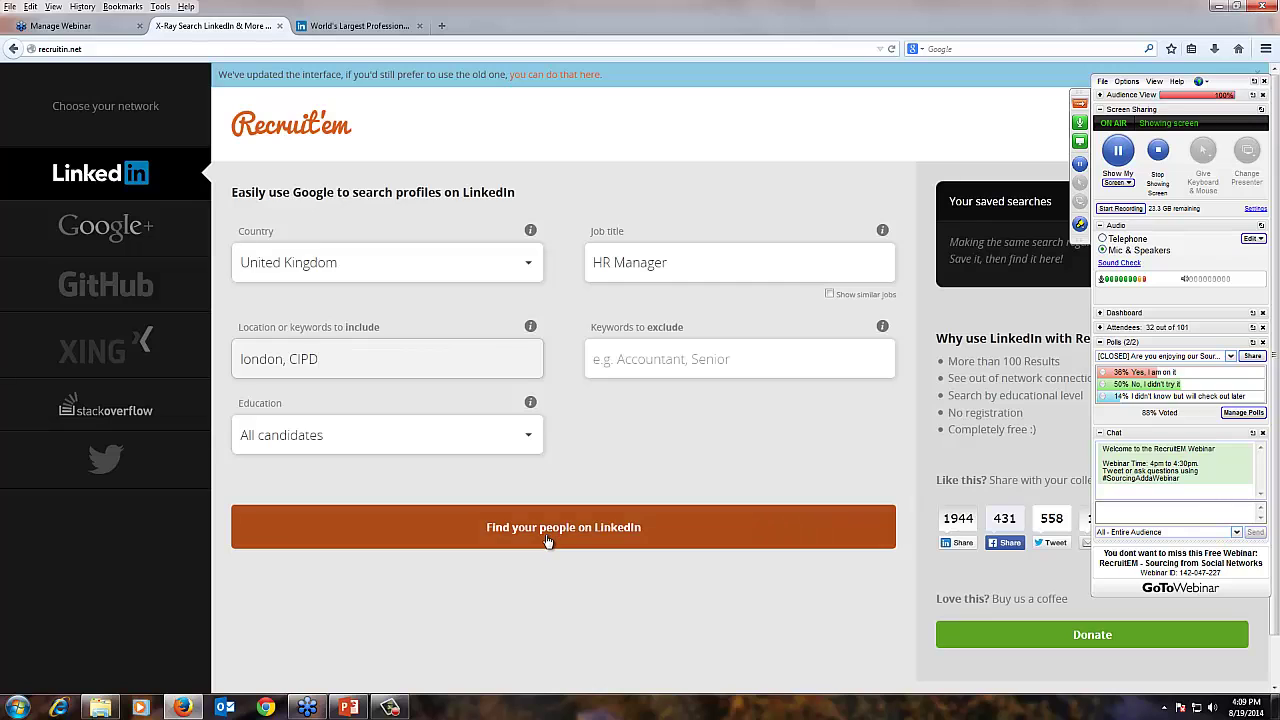
left_click(548, 539)
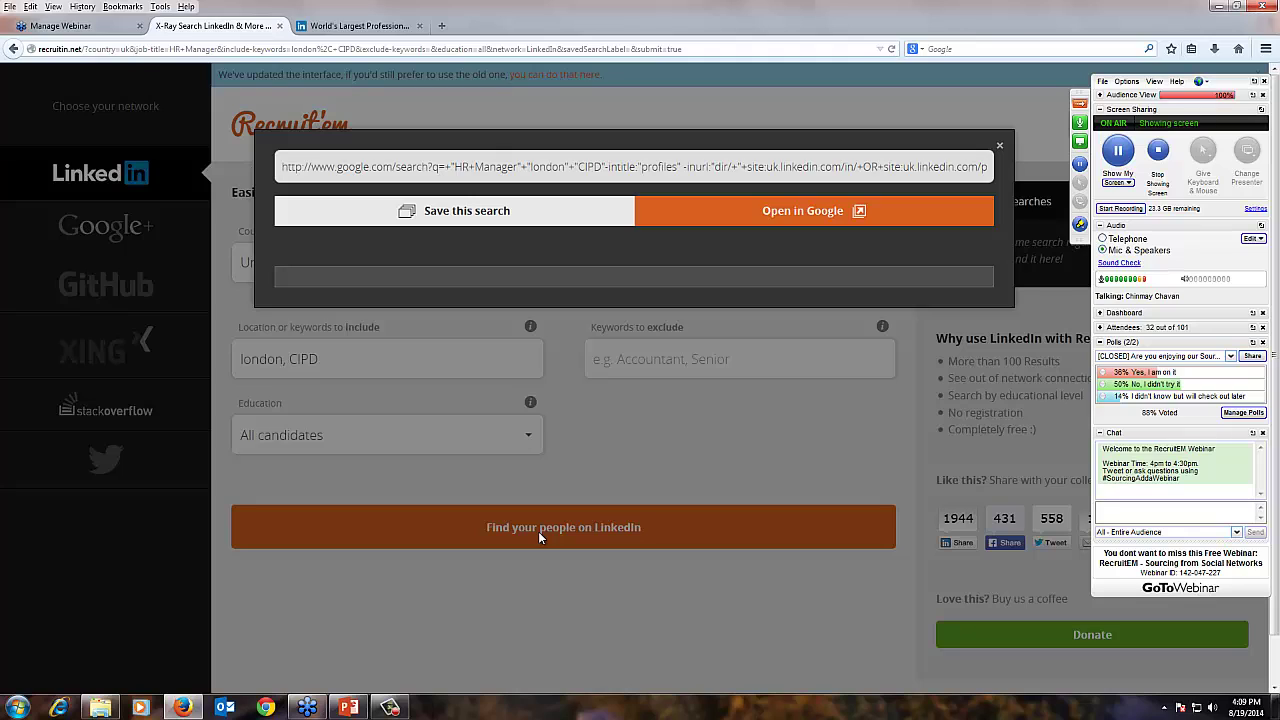
left_click(464, 213)
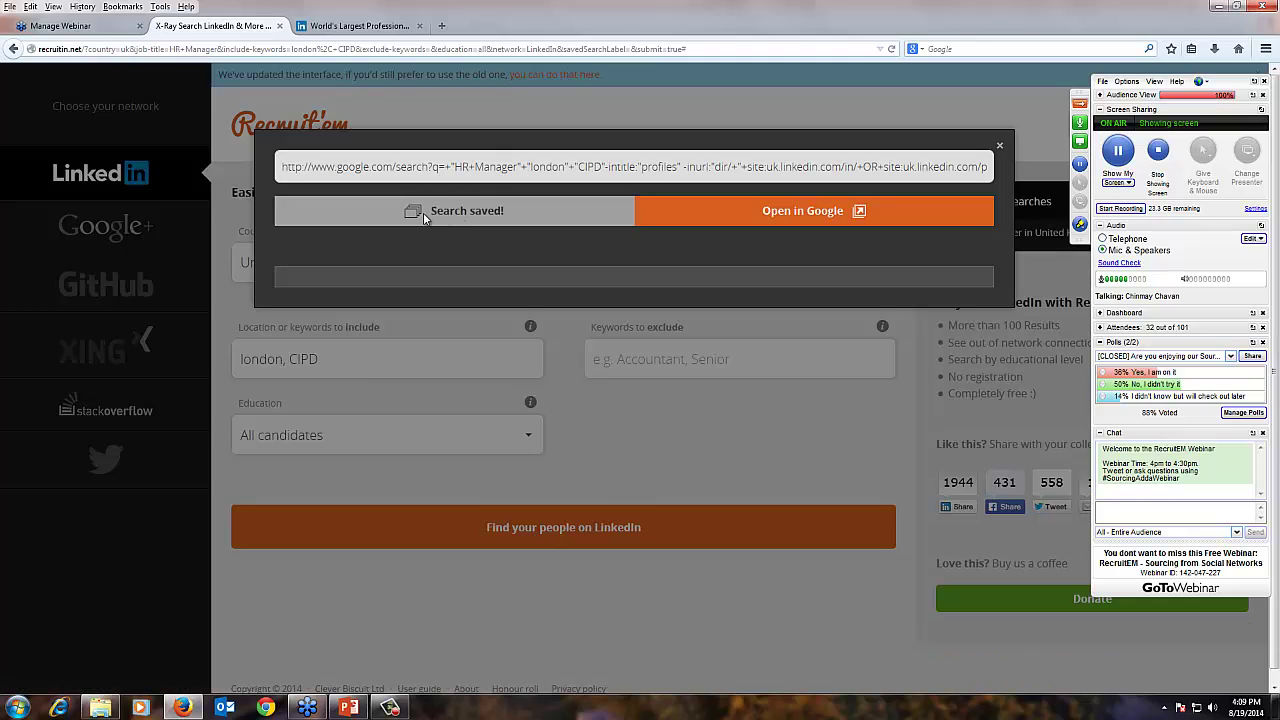
left_click(999, 149)
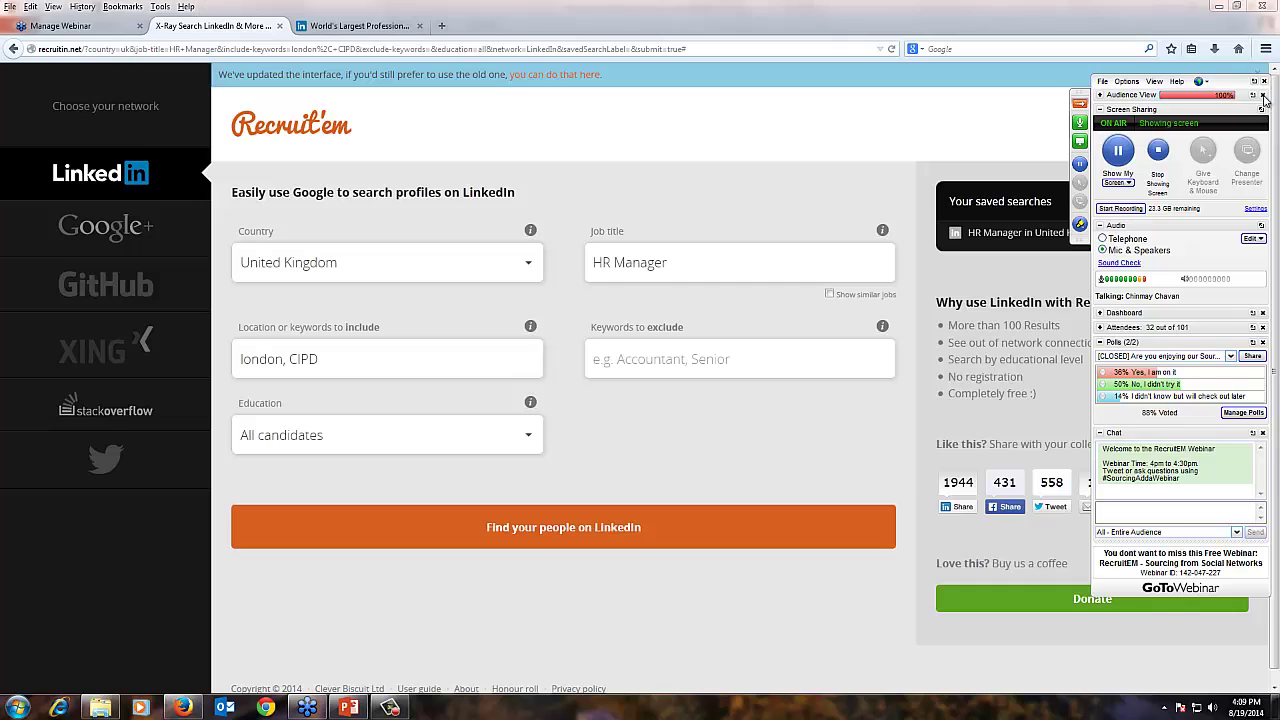
Move the webinar control panel aside, open the saved HR Manager search in a new tab and close that tab
left_click_drag(1264, 100, 1272, 114)
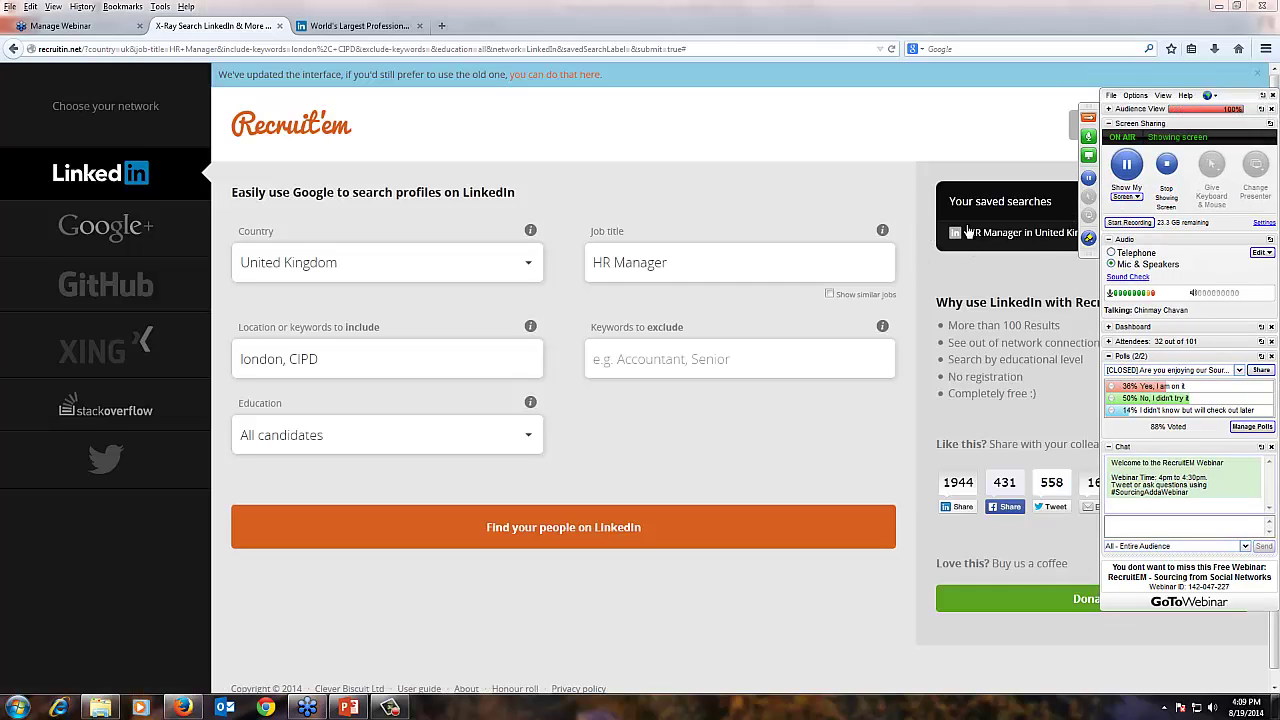
left_click(1008, 238)
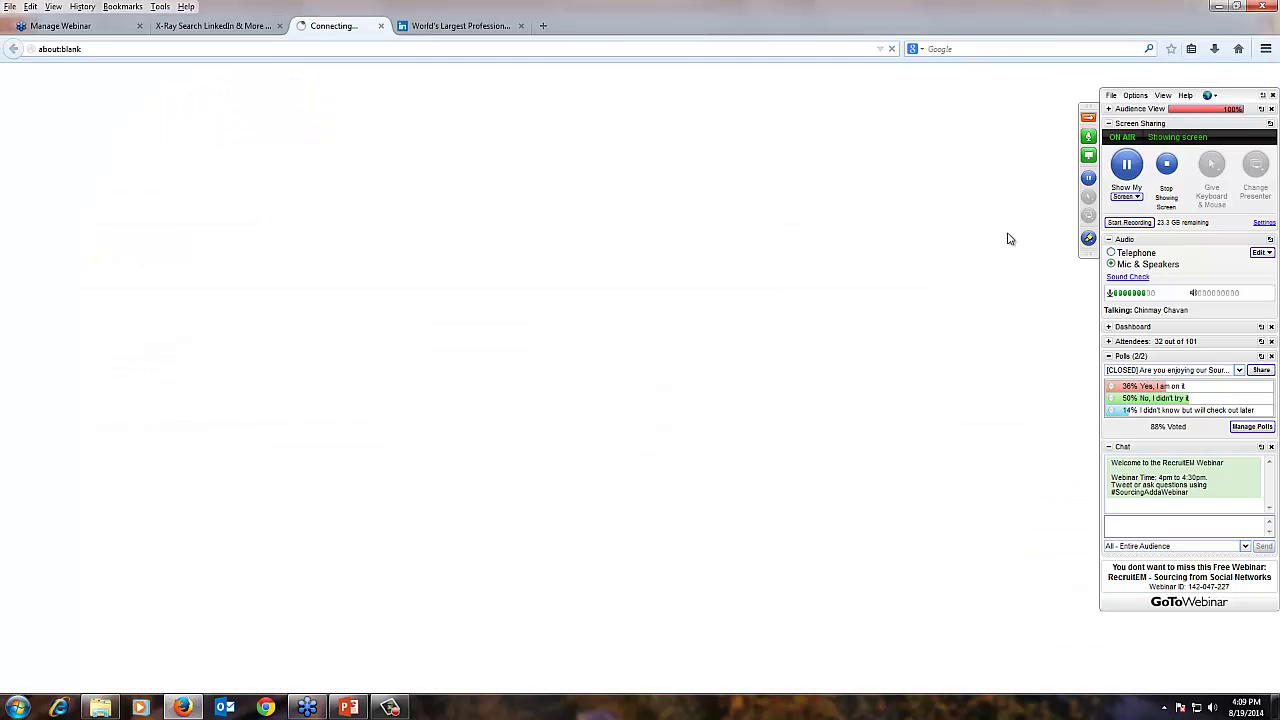
key("ctrl+w")
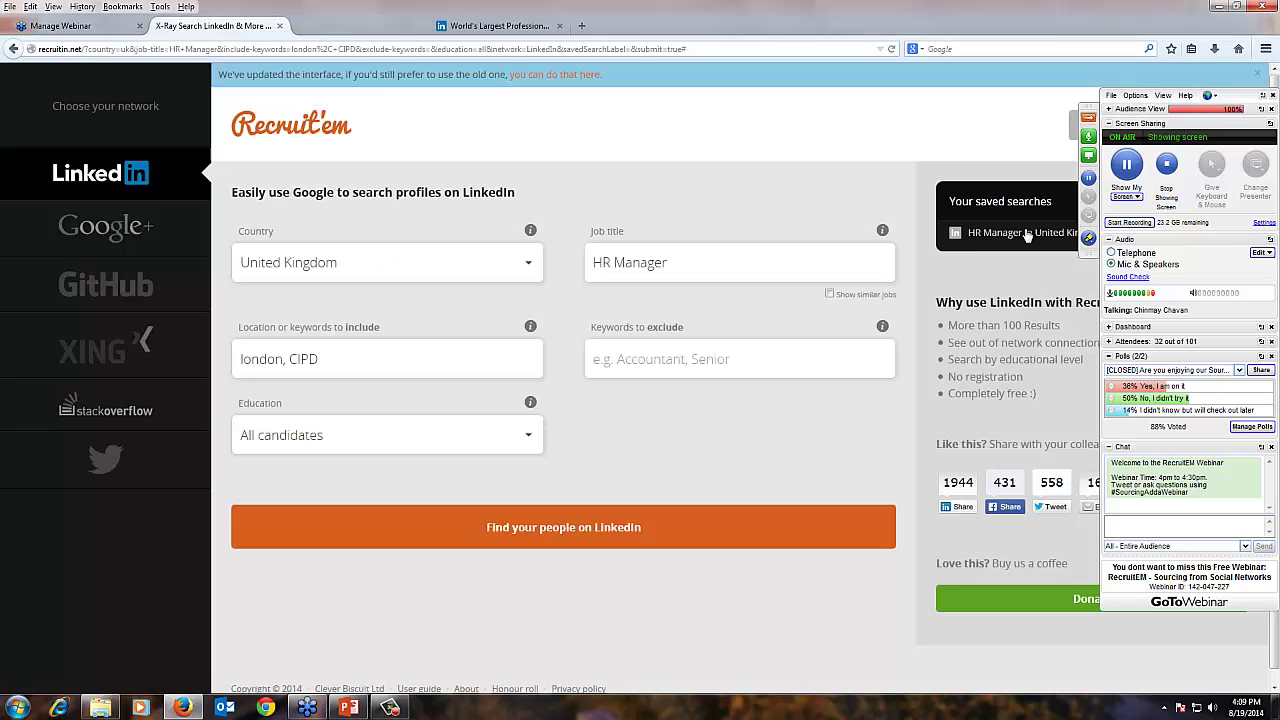
Generate the LinkedIn search again and open it in Google, closing the LinkedIn home page and returning to the Google results
left_click(587, 529)
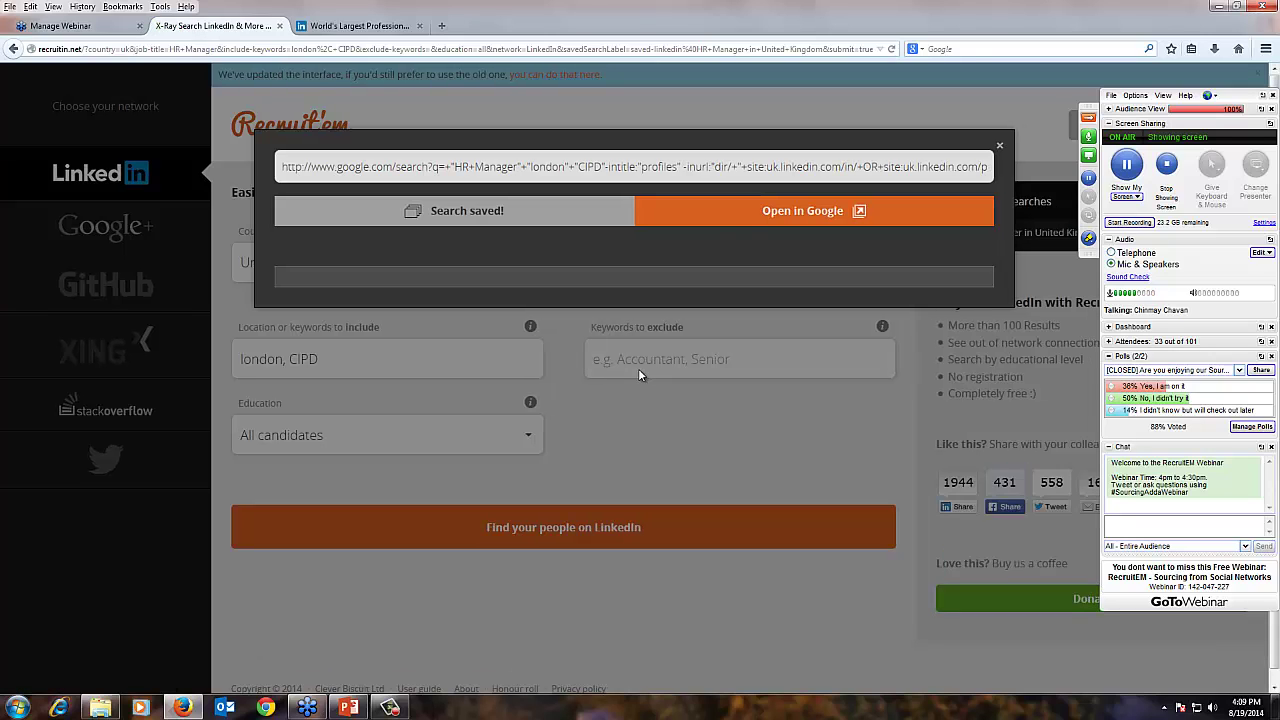
left_click(745, 228)
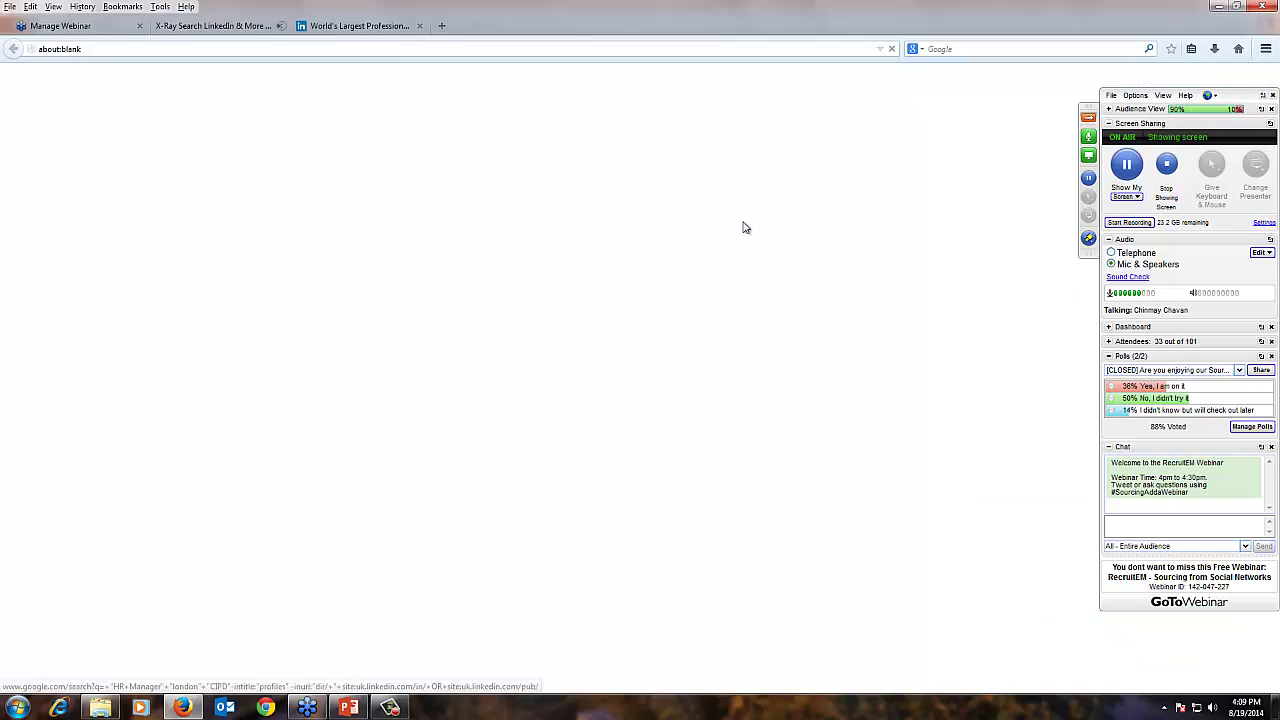
left_click(240, 32)
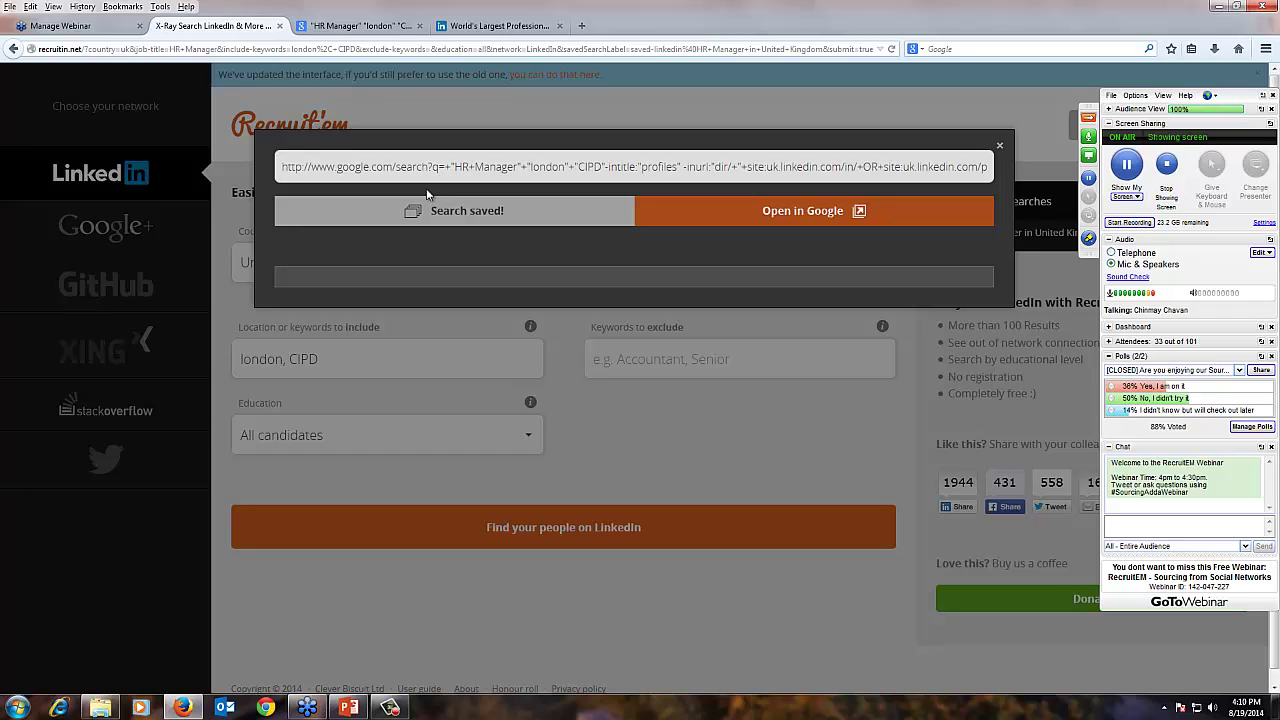
left_click(505, 26)
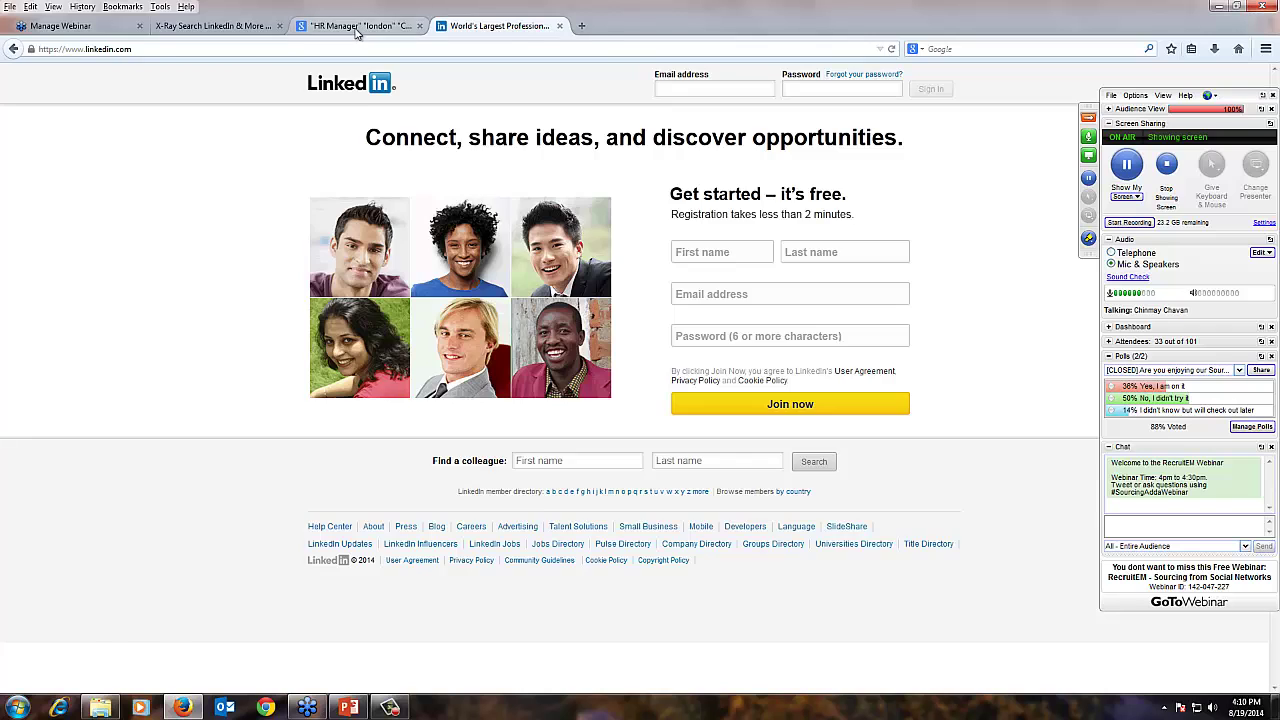
middle_click(482, 28)
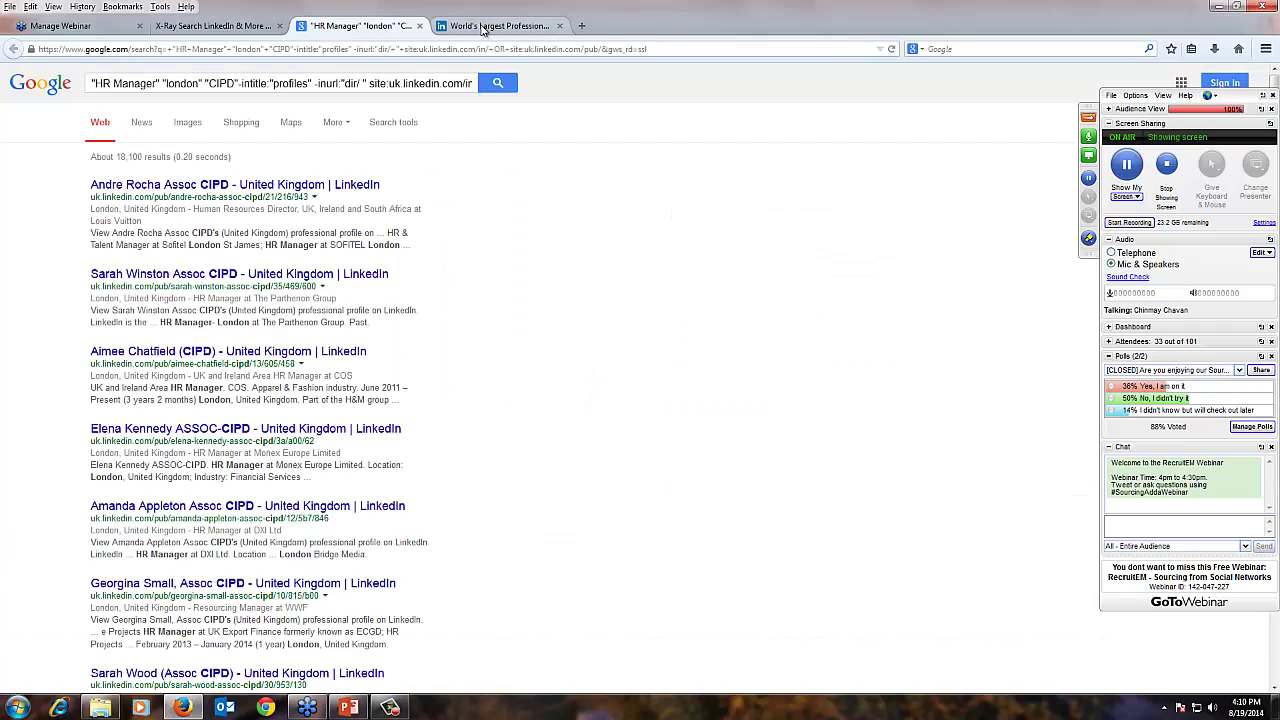
left_click(230, 27)
left_click(365, 27)
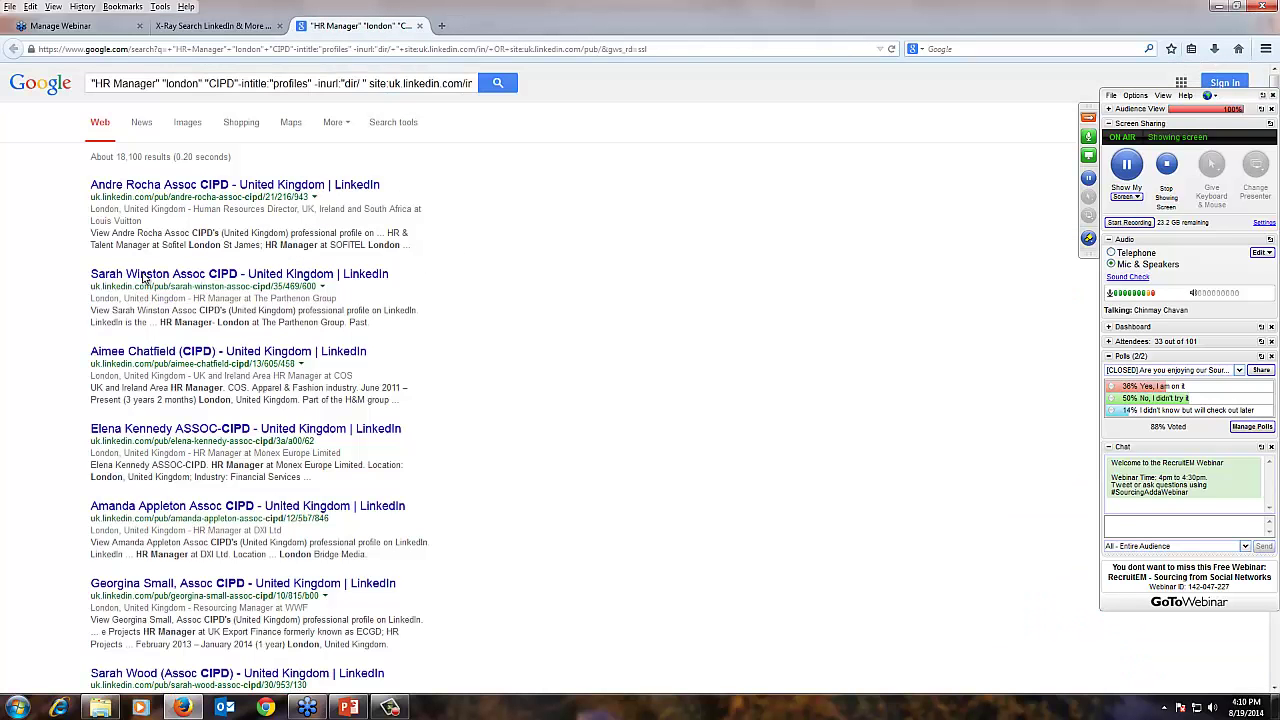
Look through the Google results and open the first three LinkedIn profiles in separate tabs
scroll(15, 367, "down", 2)
scroll(15, 367, "down", 2)
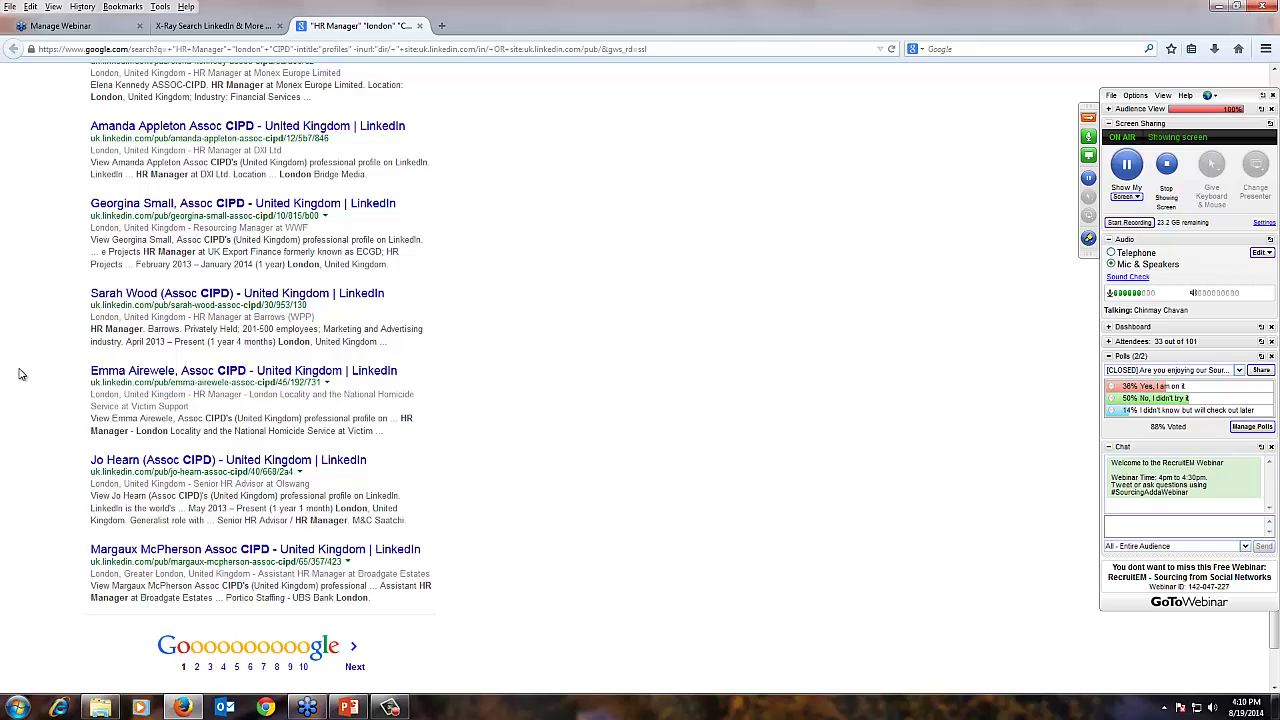
scroll(330, 470, "up", 4)
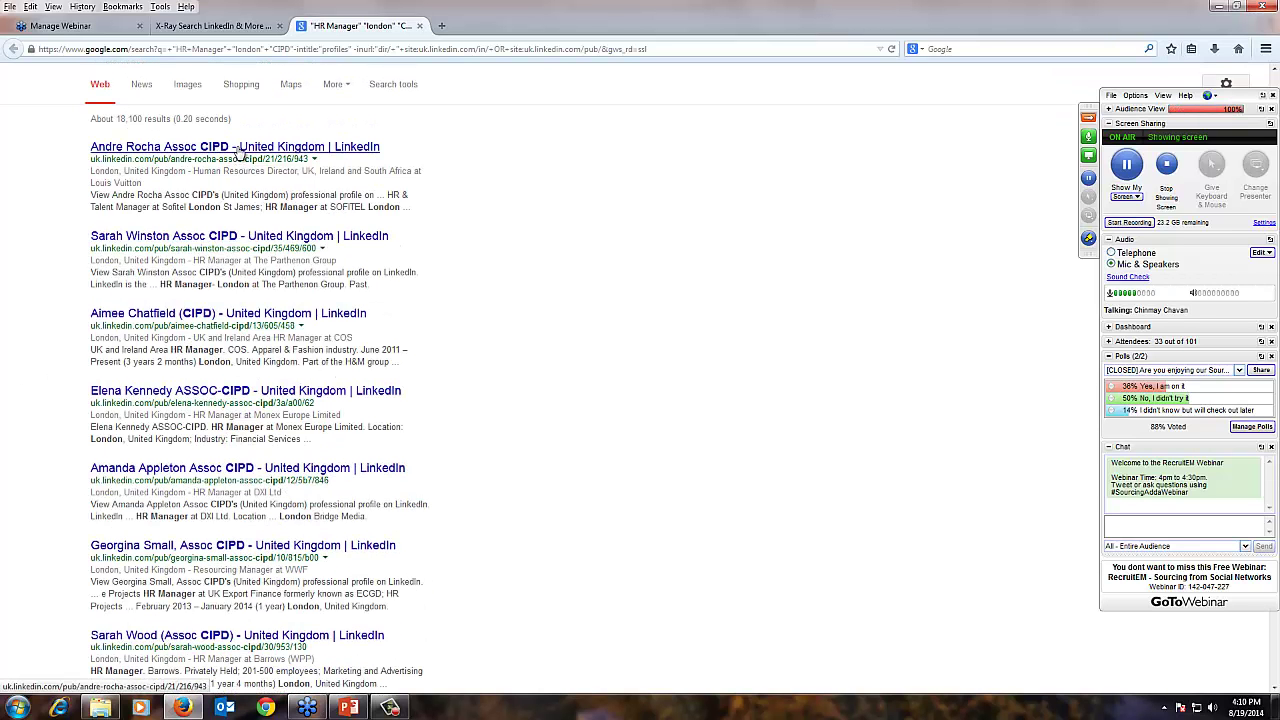
middle_click(238, 150)
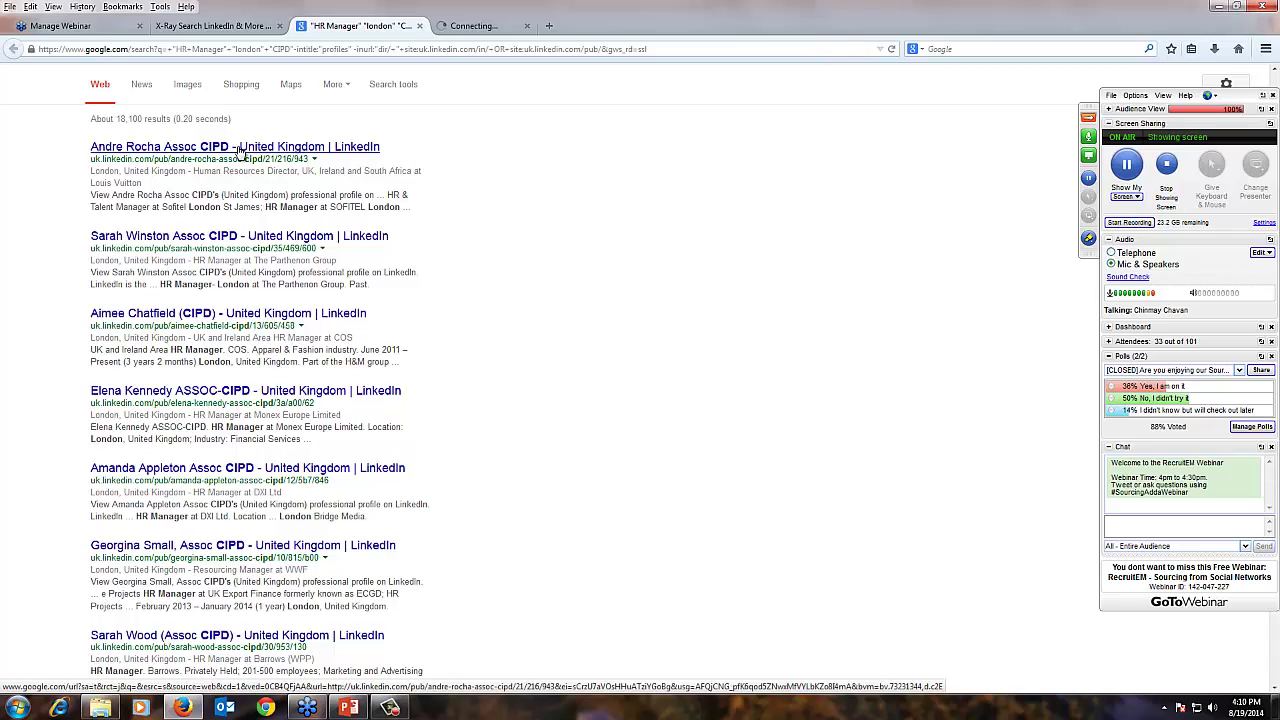
middle_click(220, 238)
middle_click(220, 315)
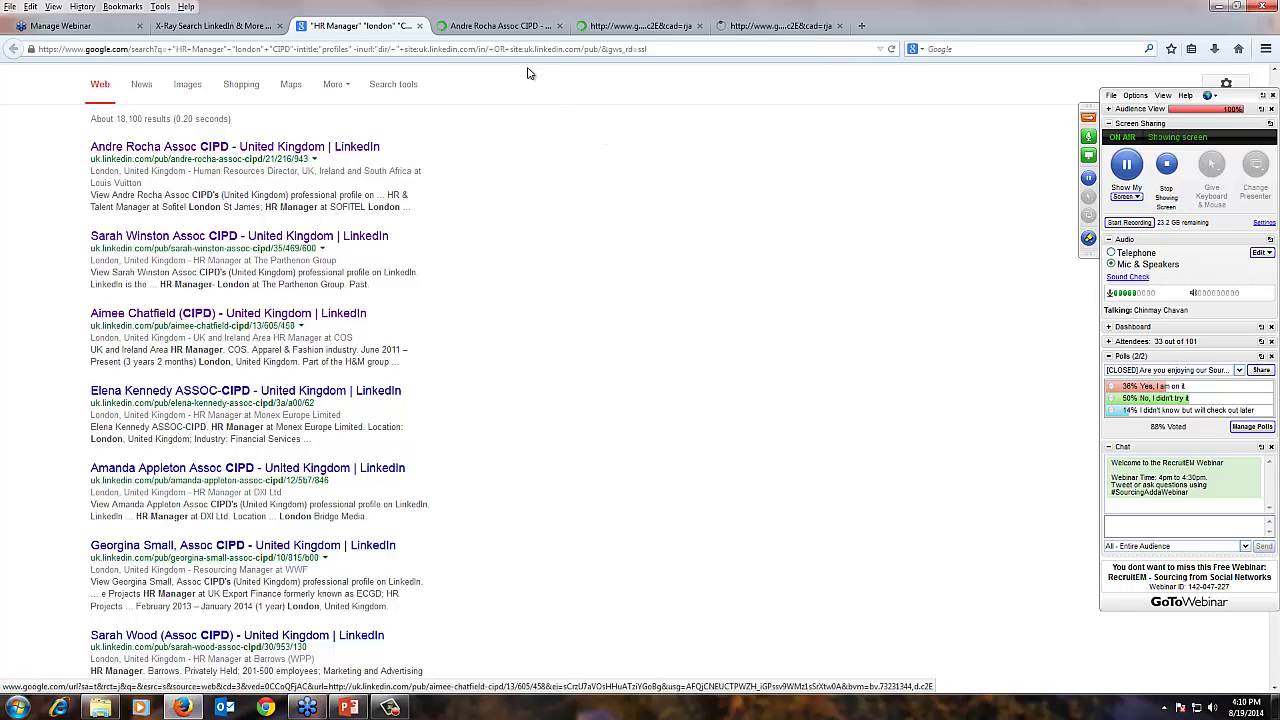
Examine the experience on the first LinkedIn profile, view the second profile and close all three profile tabs
left_click(506, 30)
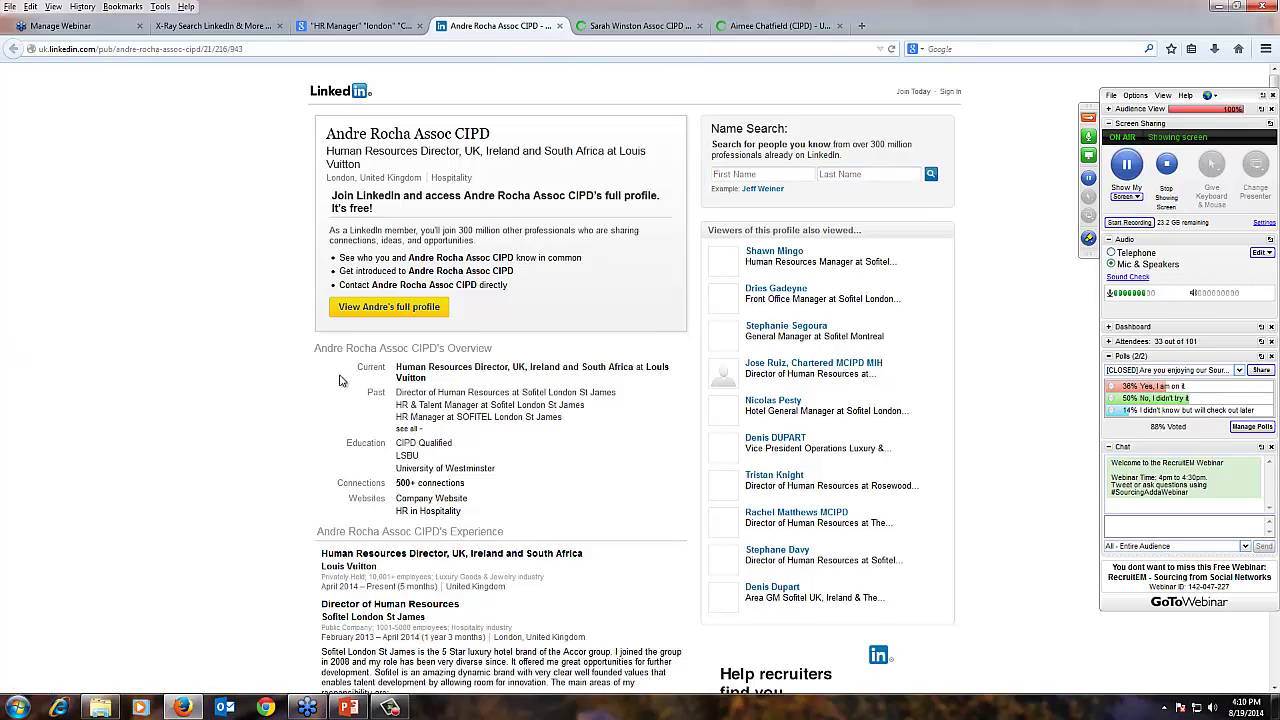
scroll(152, 405, "down", 4)
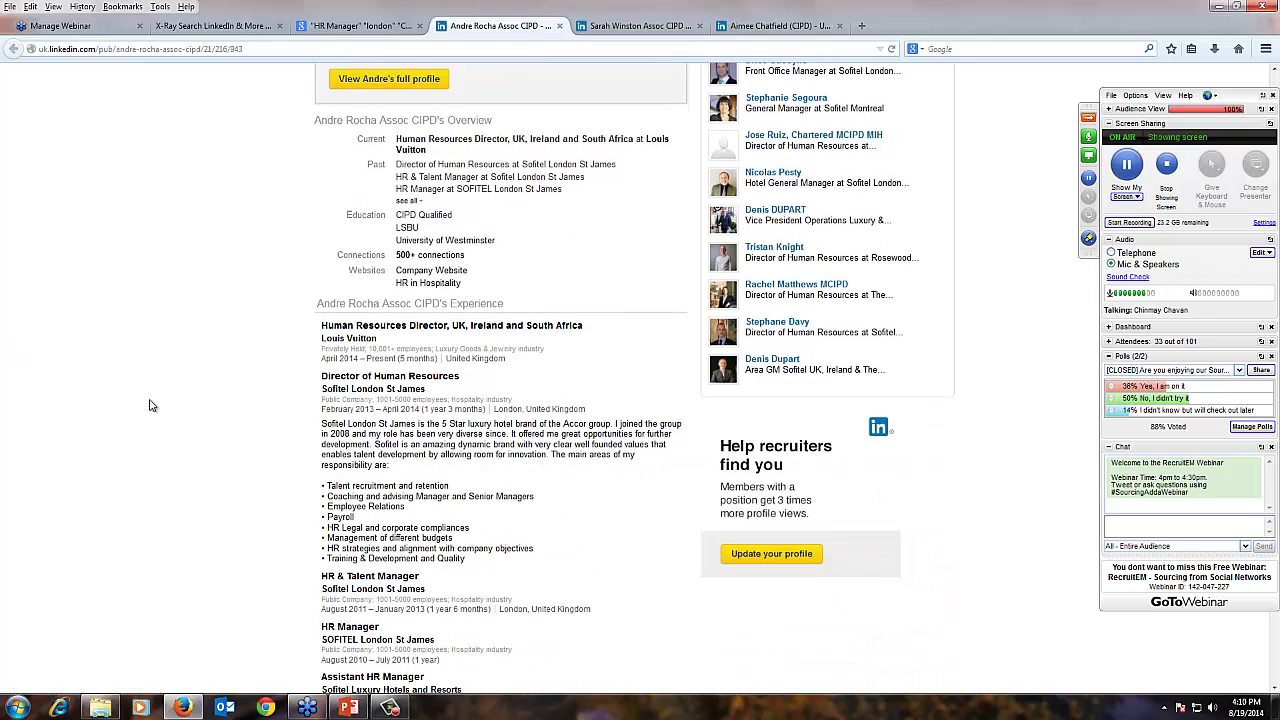
scroll(152, 405, "up", 4)
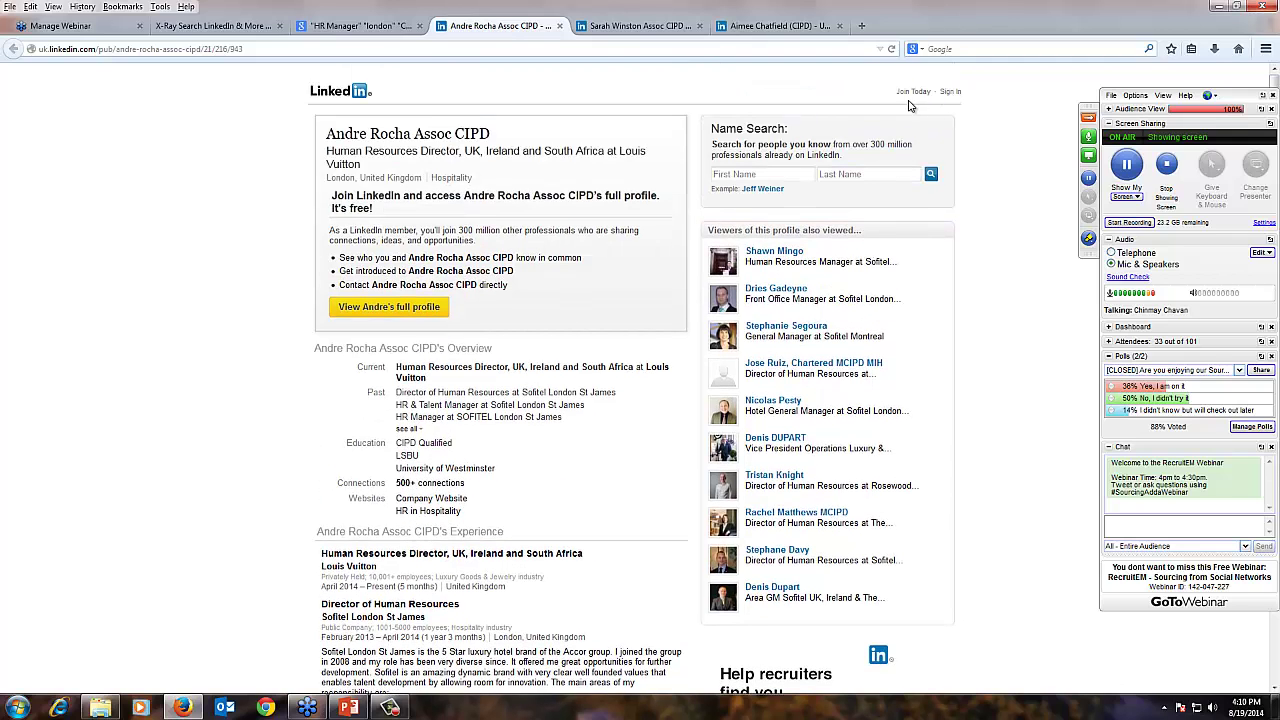
left_click(622, 26)
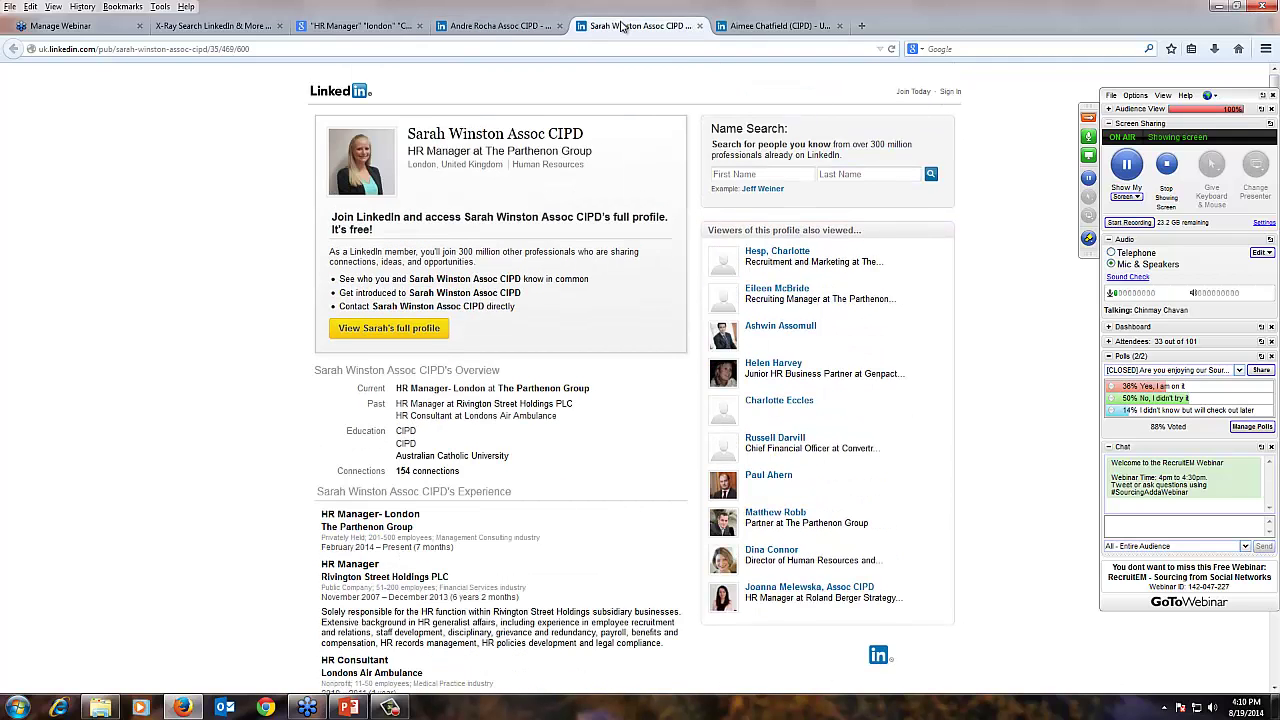
middle_click(622, 26)
middle_click(622, 26)
middle_click(532, 28)
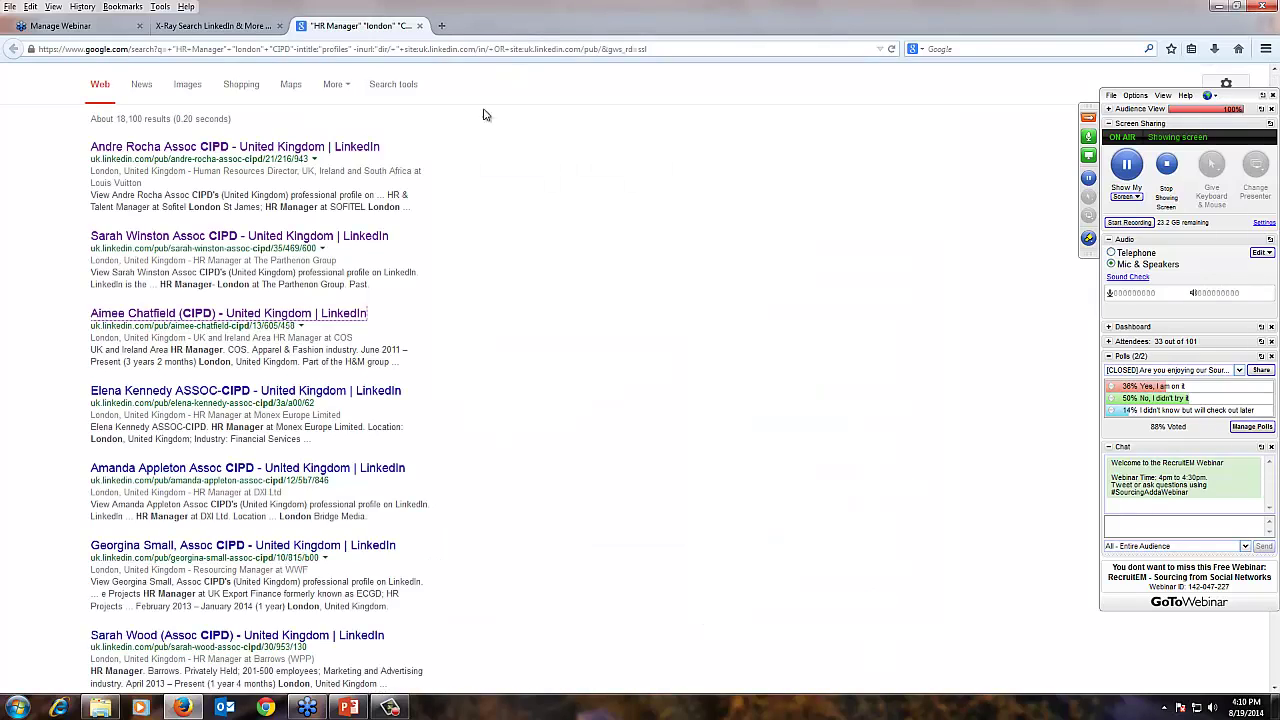
Highlight the Google result count and the "HR Manager" term in the search query
scroll(469, 397, "up", 1)
left_click_drag(117, 158, 148, 158)
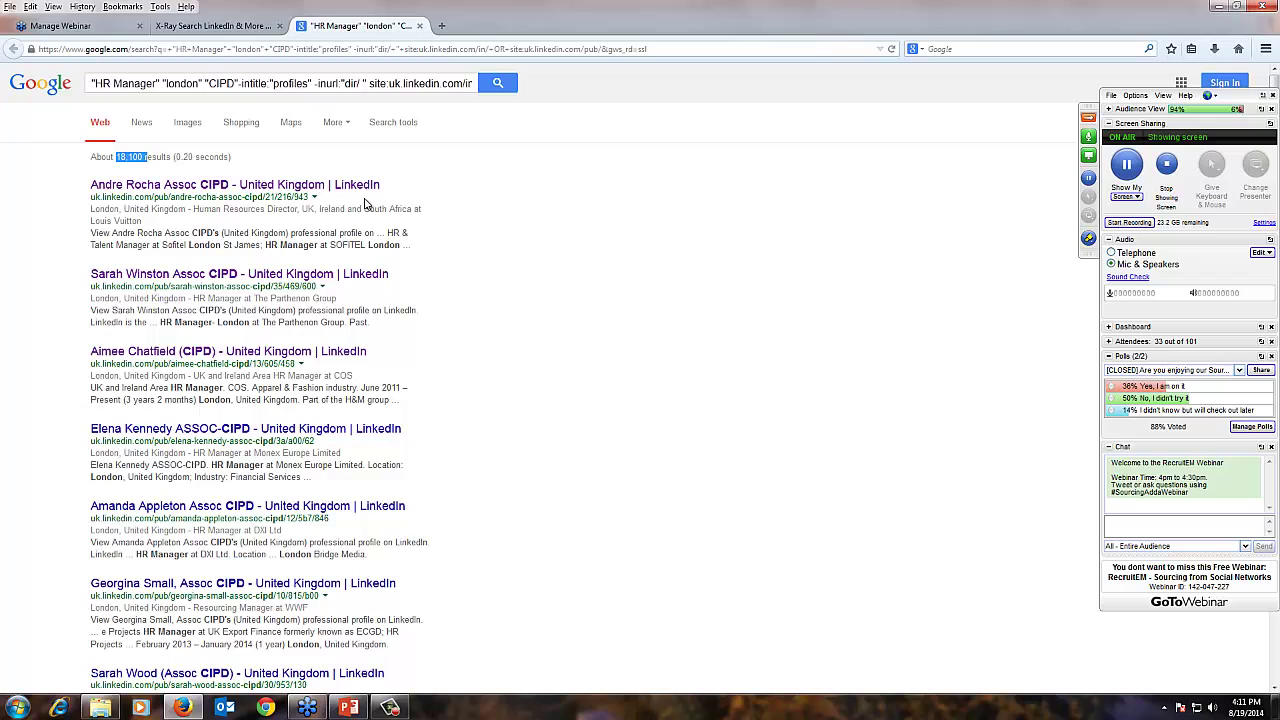
left_click_drag(94, 83, 156, 83)
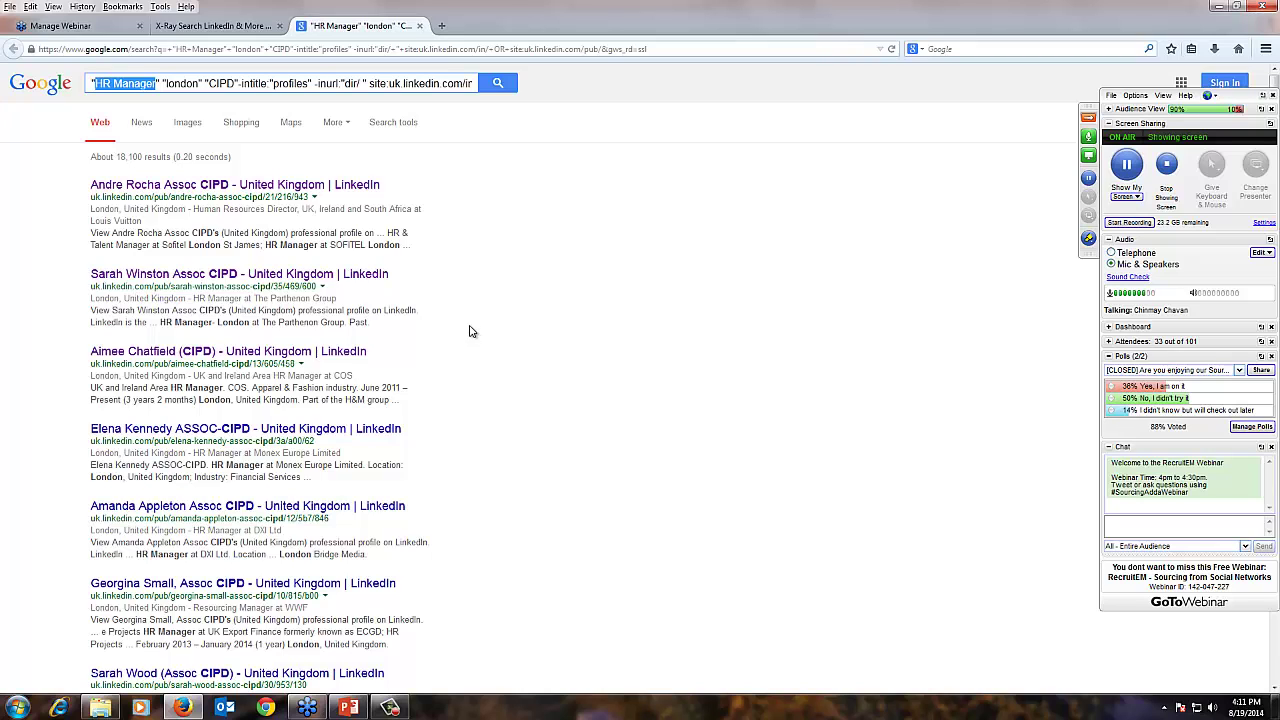
Return to Recruit'em, close the LinkedIn results dialog and open the Google+ search form
left_click(240, 28)
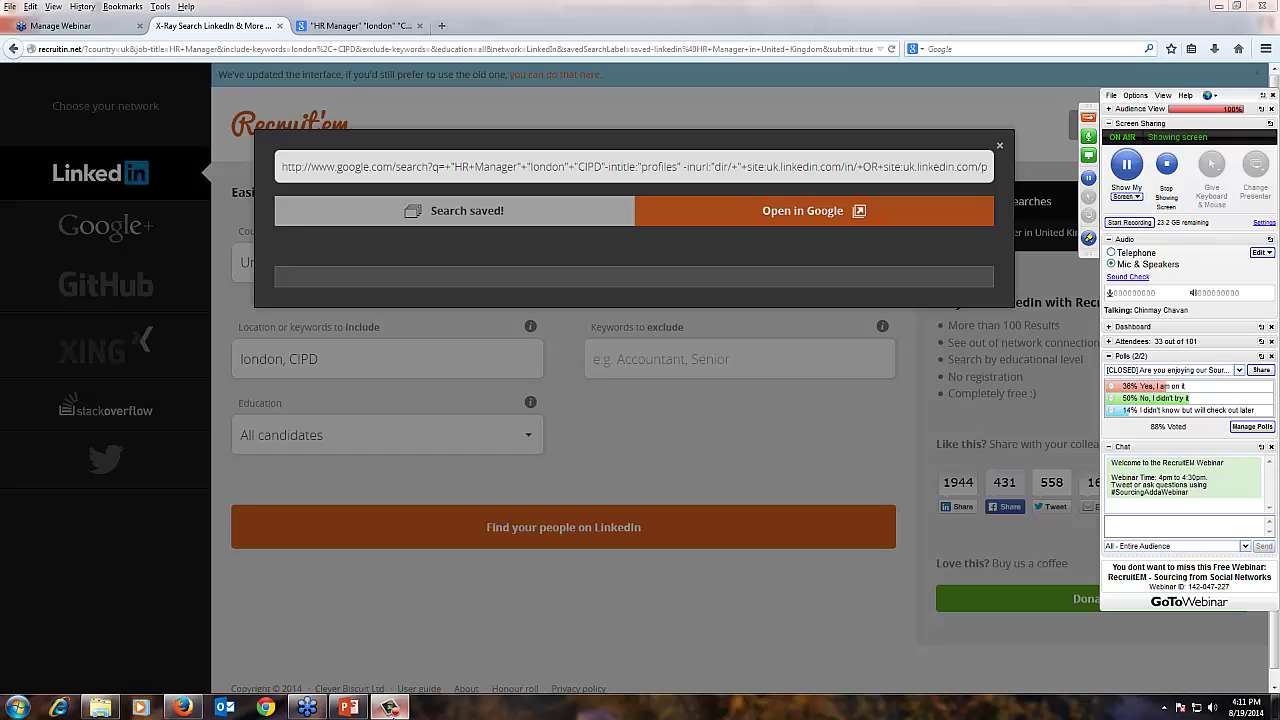
left_click(349, 707)
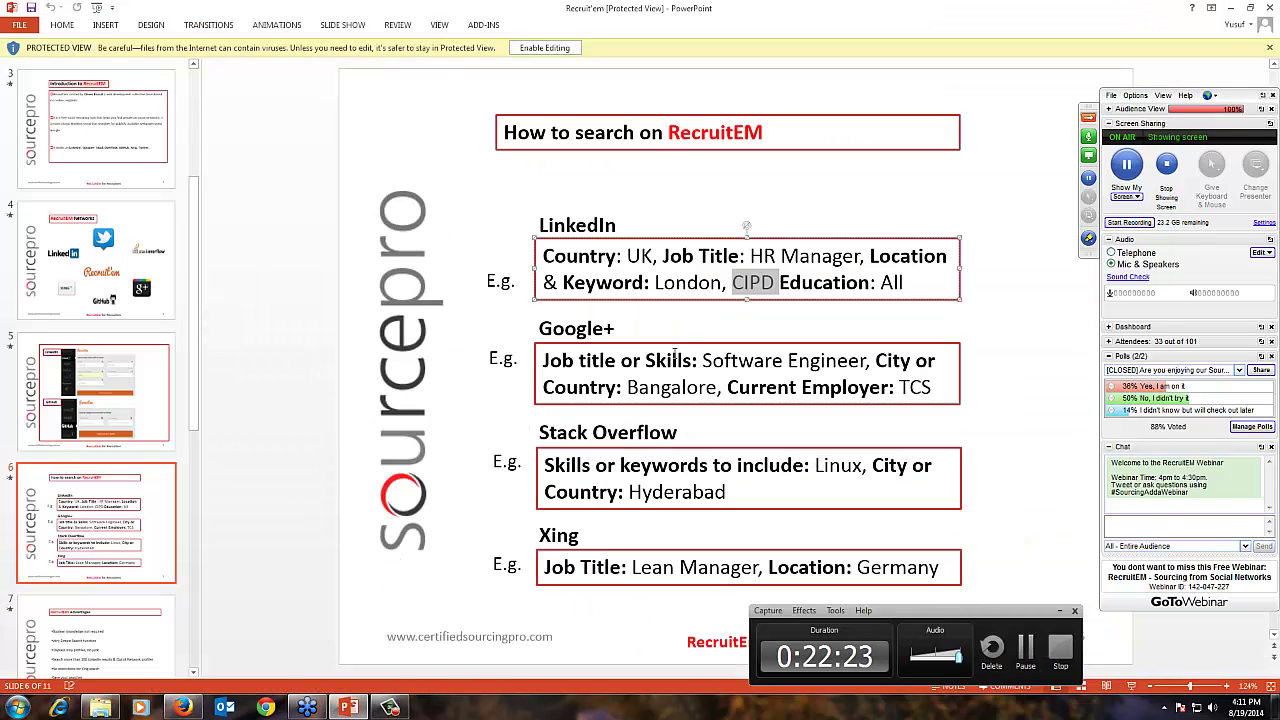
key("alt+Tab")
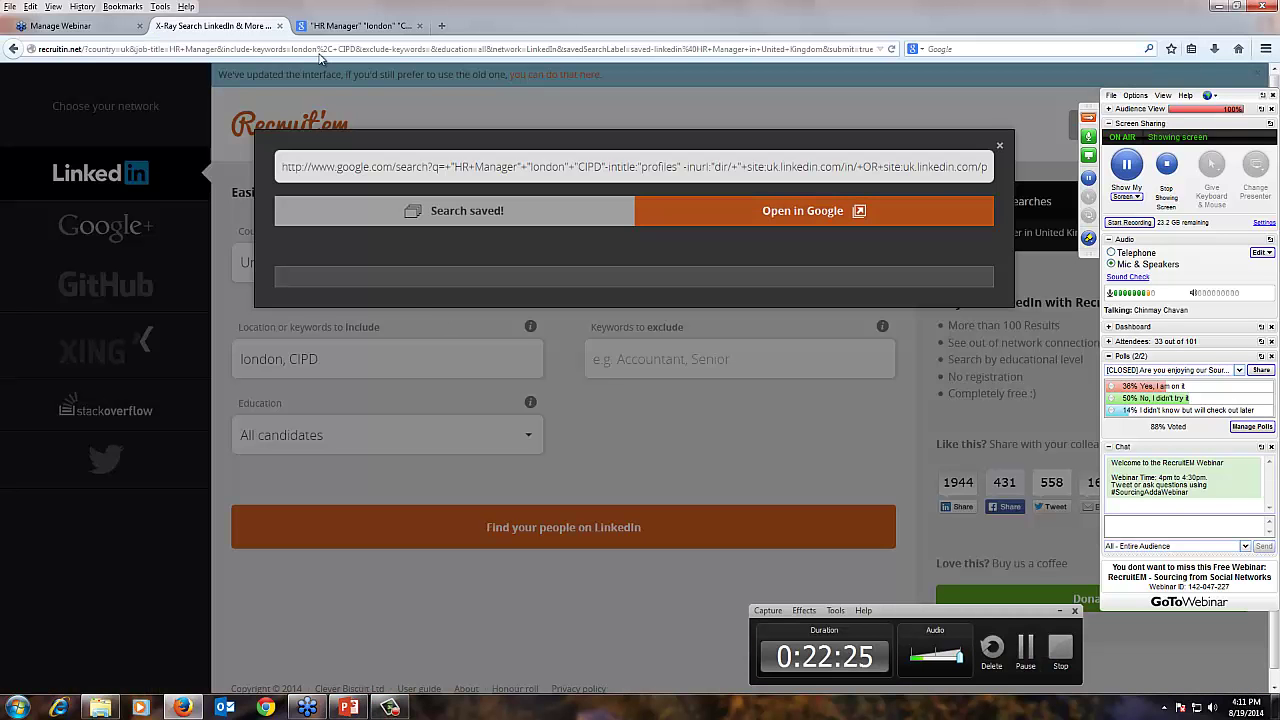
left_click(999, 146)
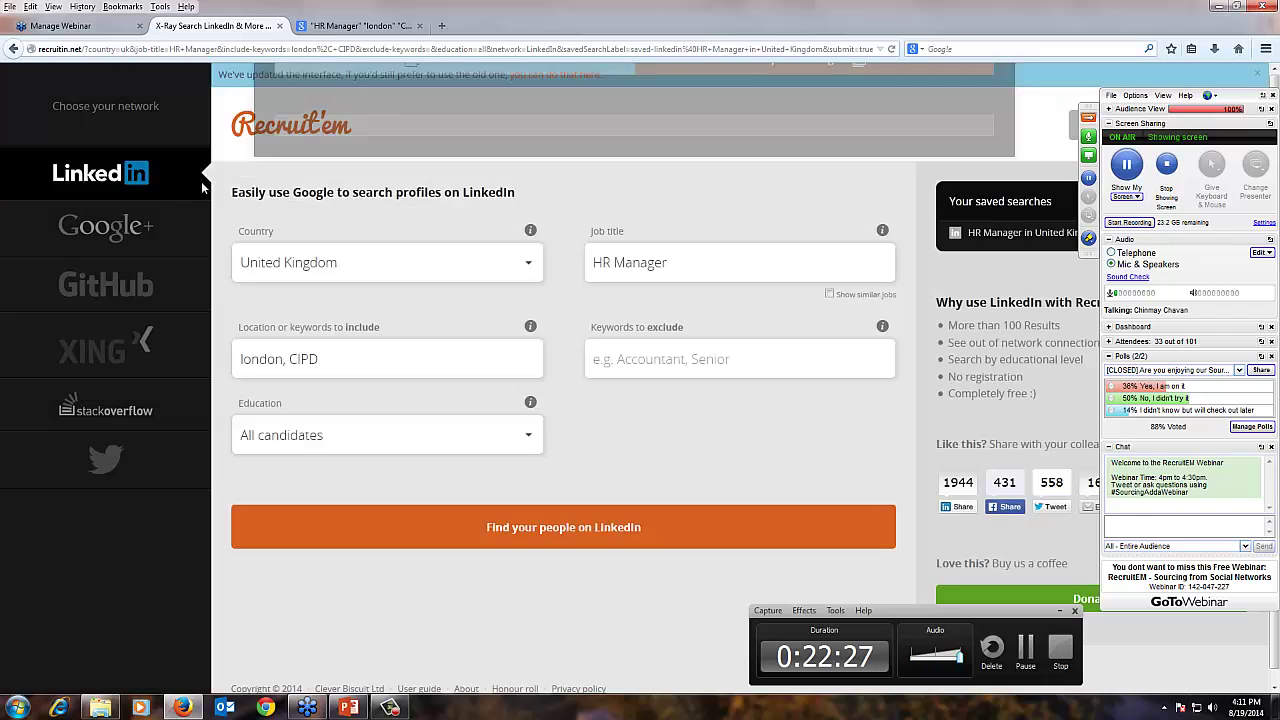
left_click(110, 237)
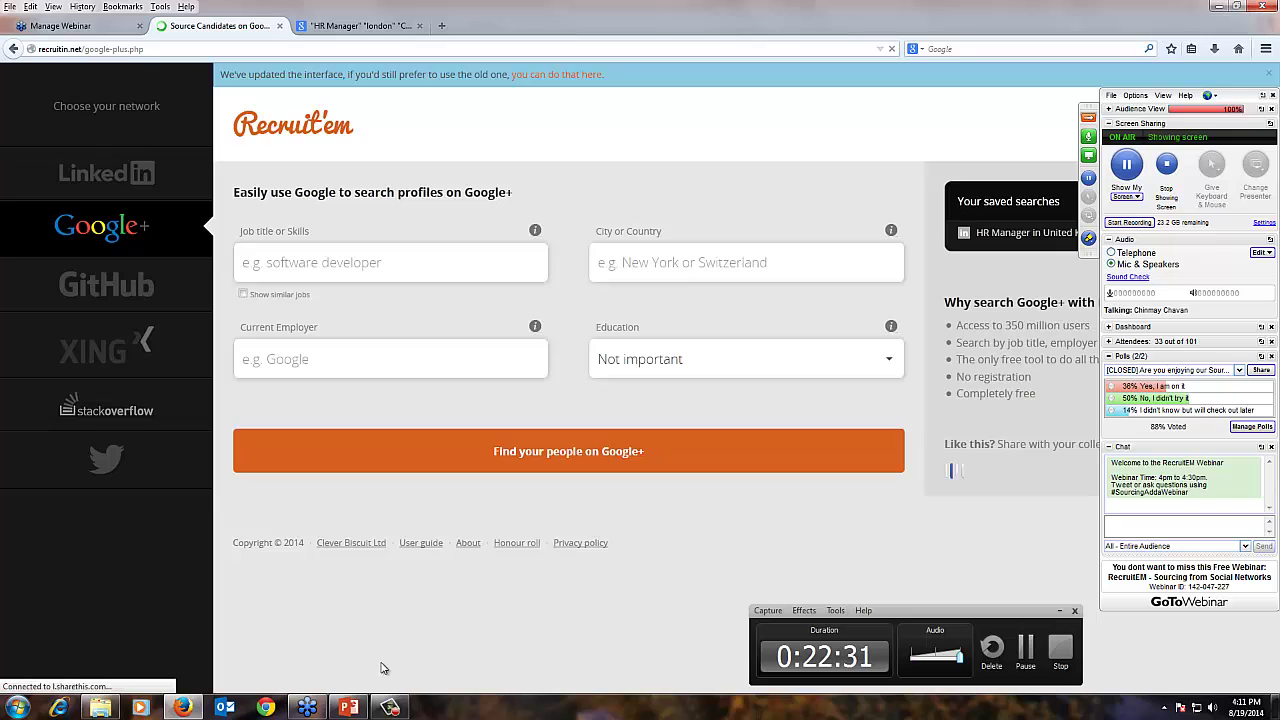
Copy "Software Engineer" from the PowerPoint slide's Google+ example into the Job title or Skills field of the Recruit'em form in Firefox
left_click(348, 708)
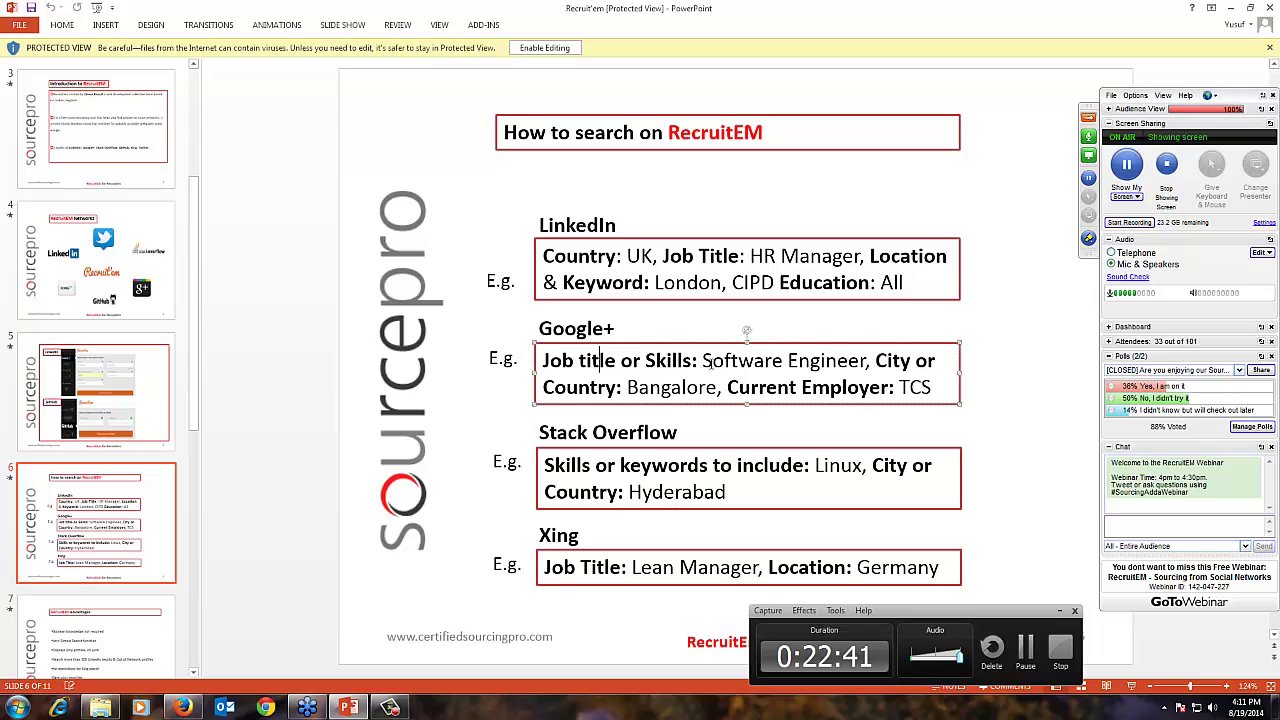
left_click_drag(703, 362, 845, 364)
key("ctrl+c")
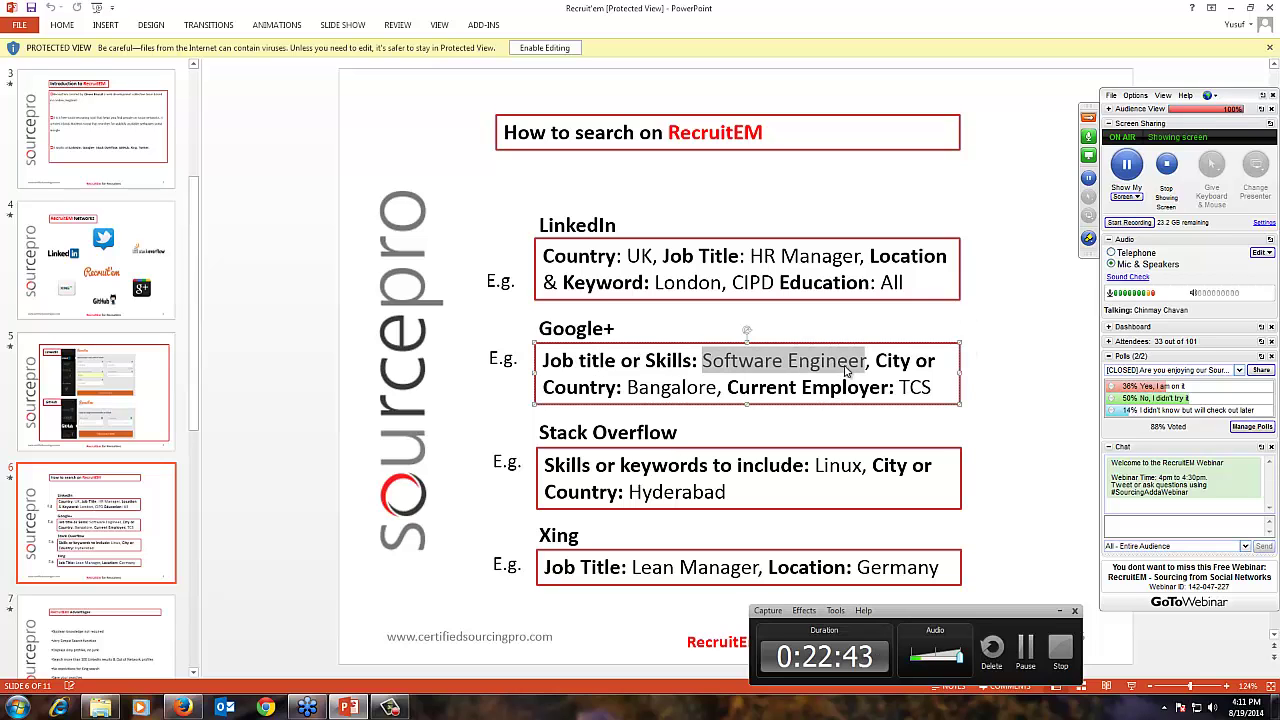
key("alt+Tab")
left_click(428, 267)
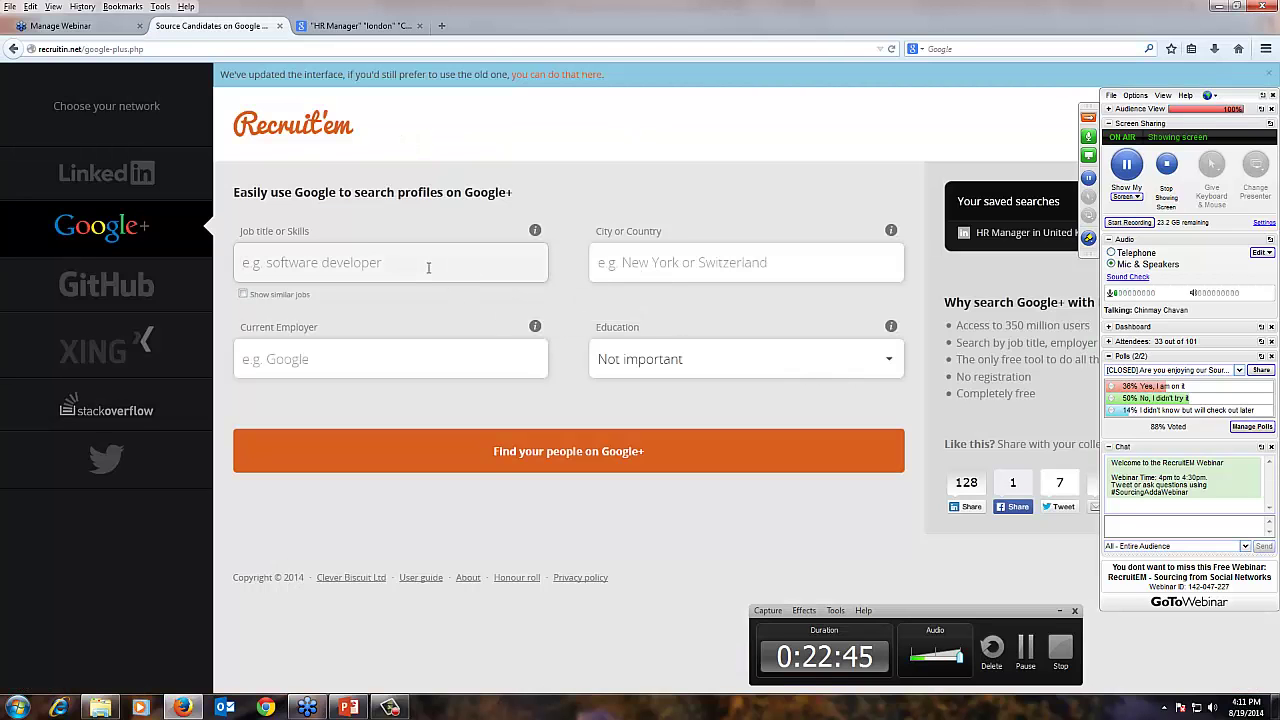
key("ctrl+v")
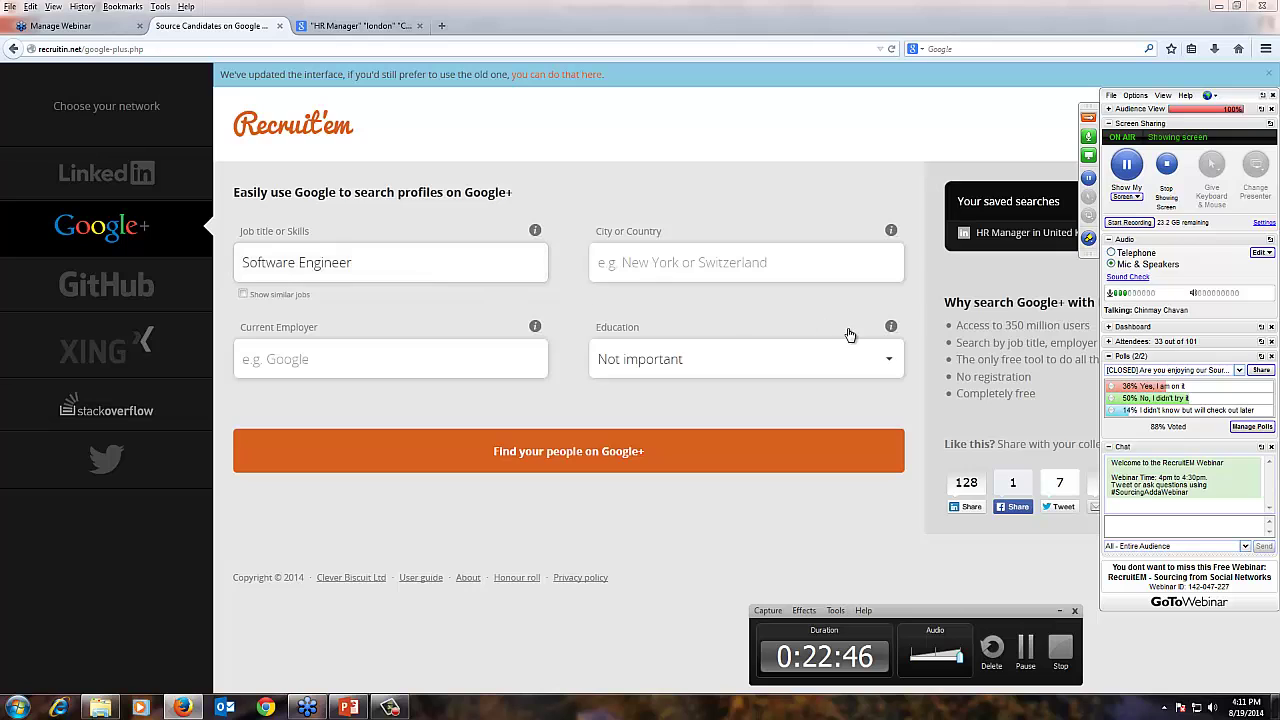
Copy "Bangalore" from the PowerPoint slide's Google+ example into the City or Country field of the Recruit'em form in Firefox
left_click(349, 707)
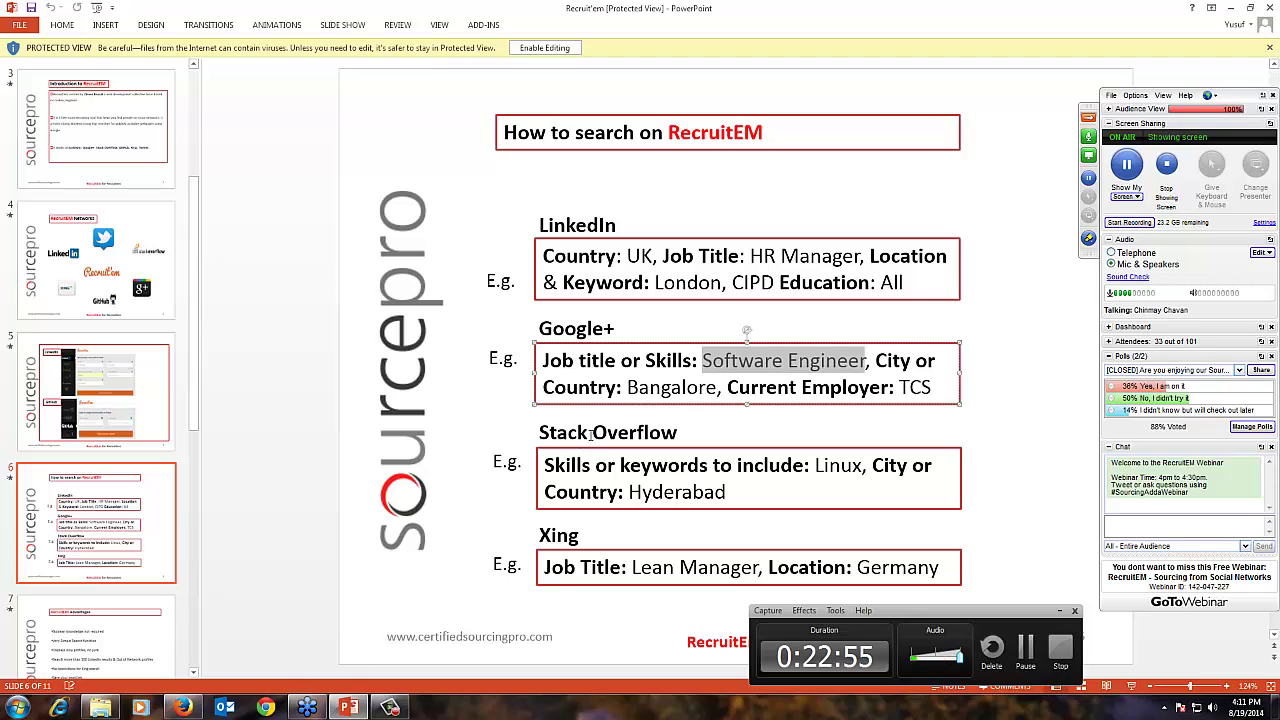
double_click(656, 390)
key("ctrl+c")
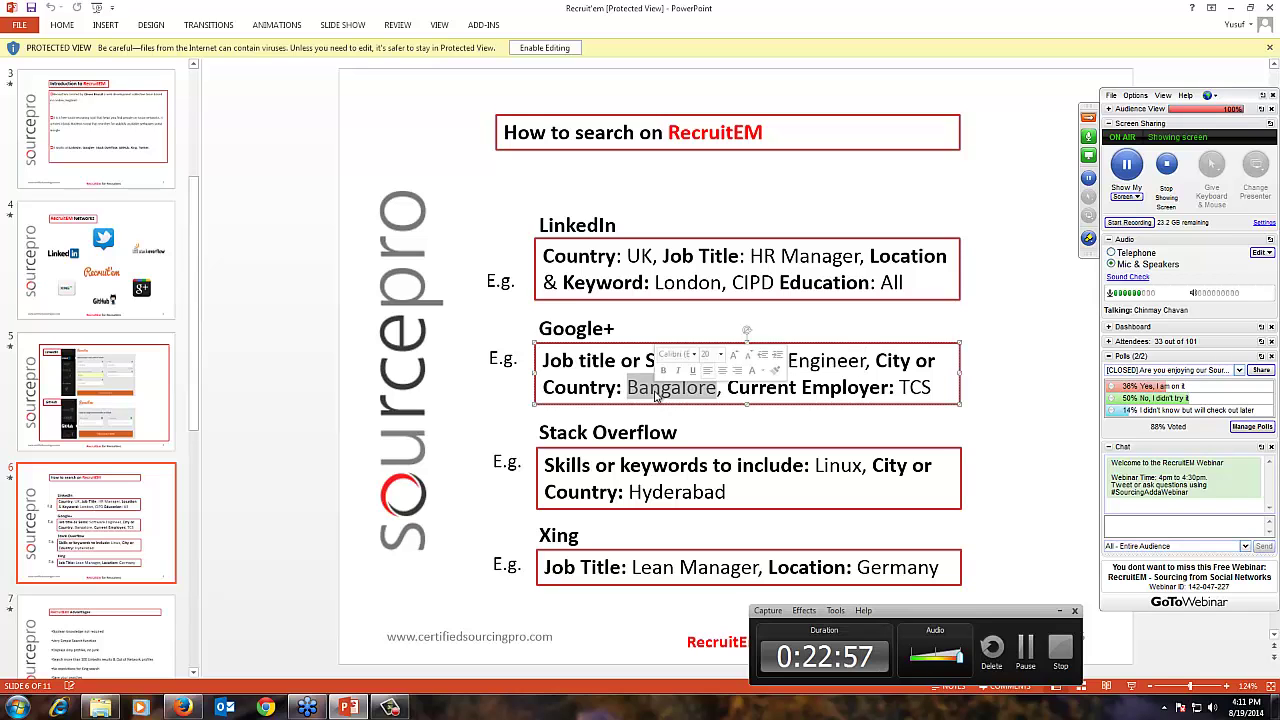
key("alt+Tab")
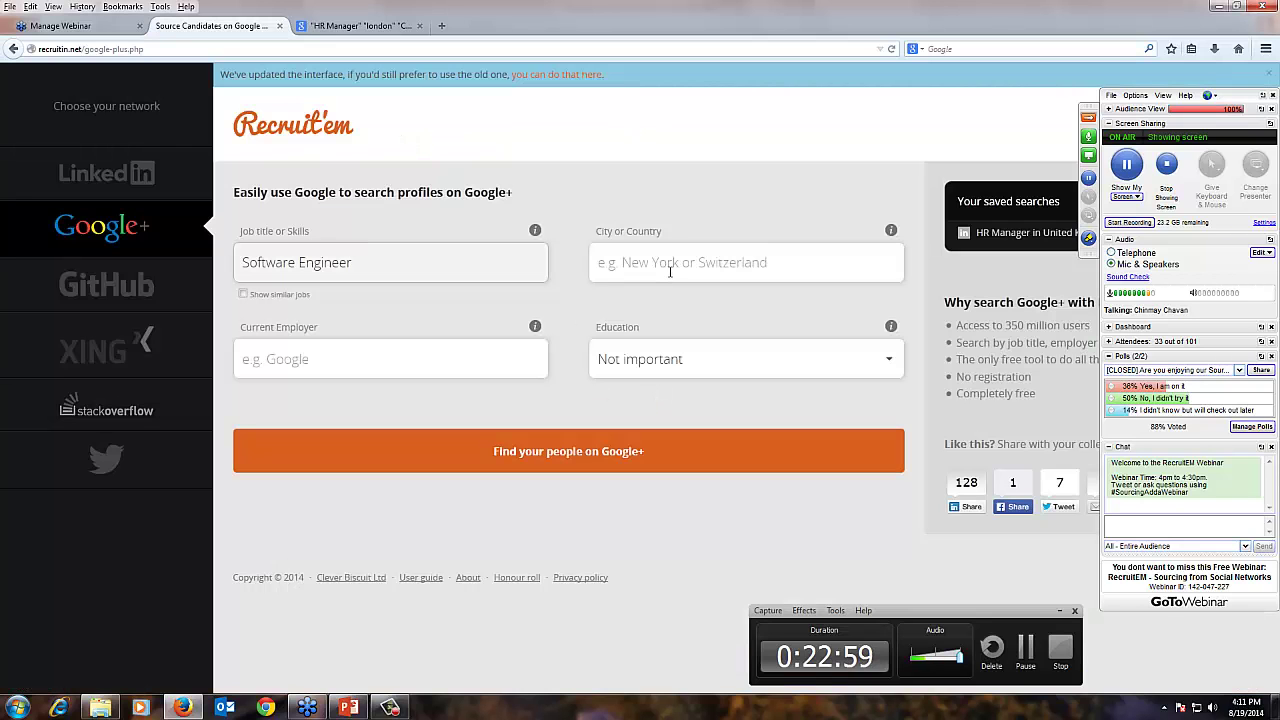
left_click(670, 270)
key("ctrl+v")
Copy "TCS" from the PowerPoint slide's Google+ example into the Current Employer field of the Recruit'em form in Firefox
key("alt+Tab")
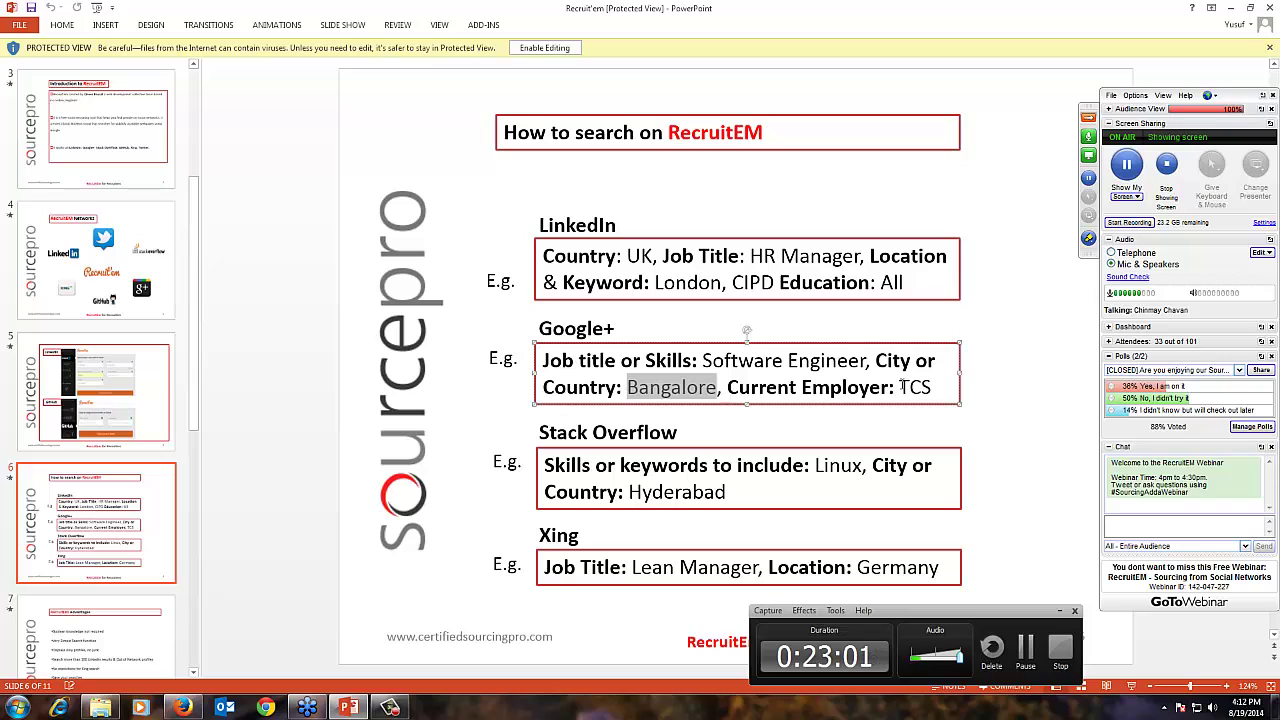
double_click(916, 387)
key("ctrl+c")
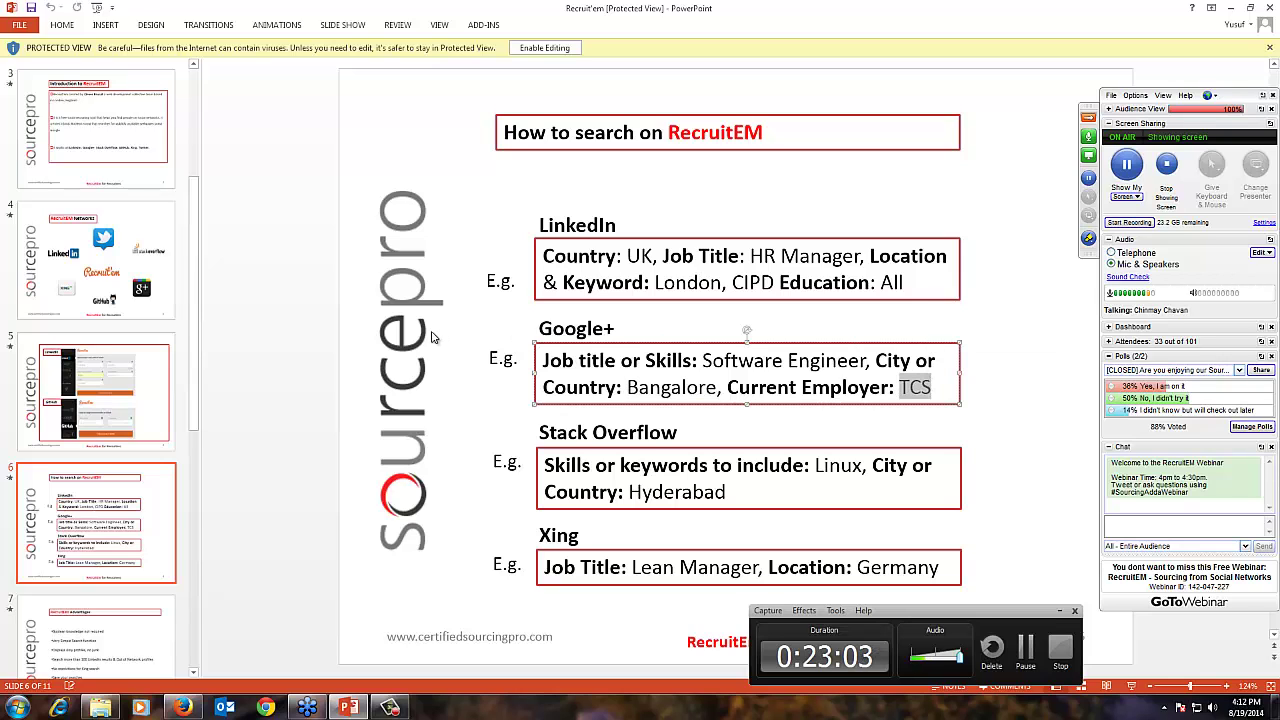
left_click(182, 707)
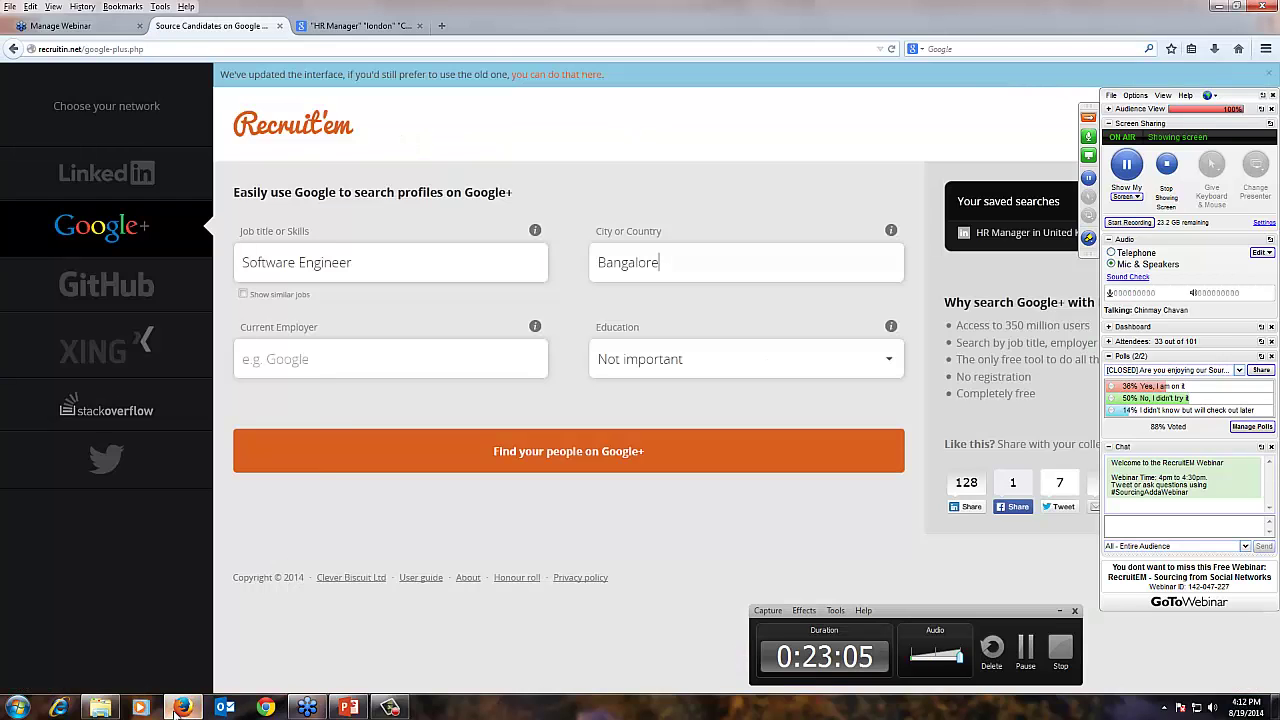
left_click(313, 349)
key("ctrl+v")
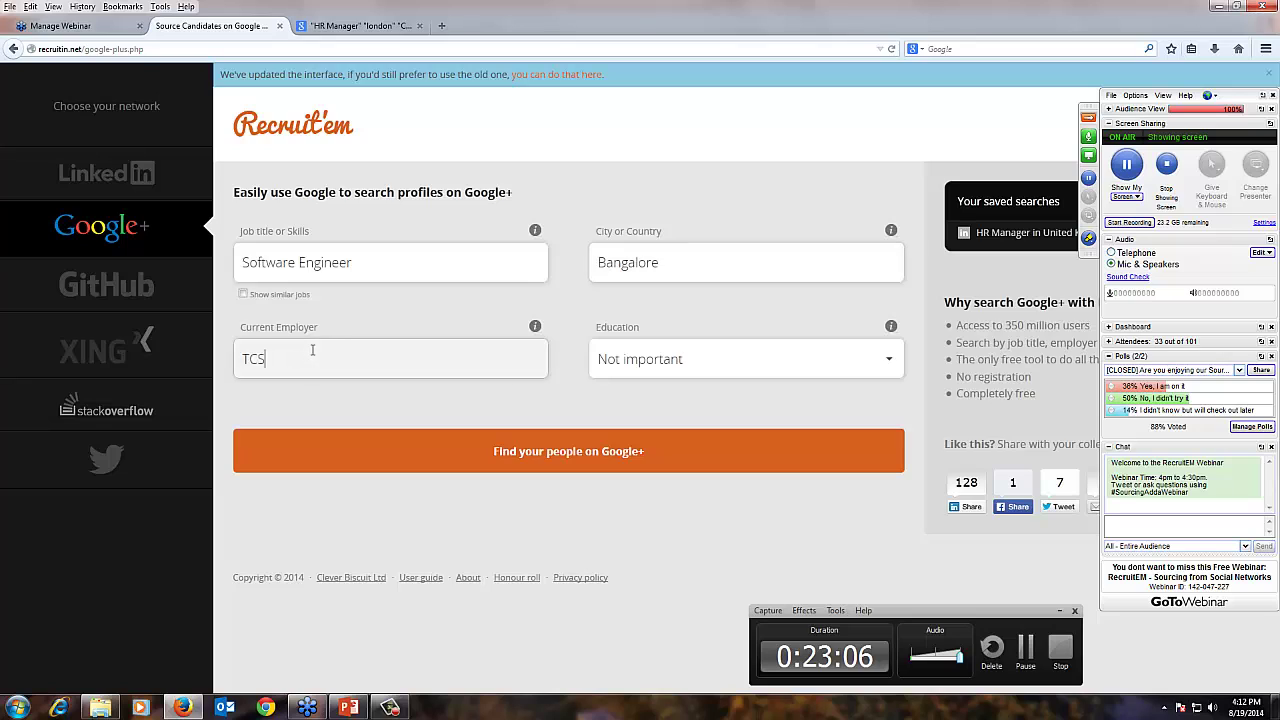
Run the Google+ people search, open its query in Google and close the old "HR Manager" results page
left_click(600, 462)
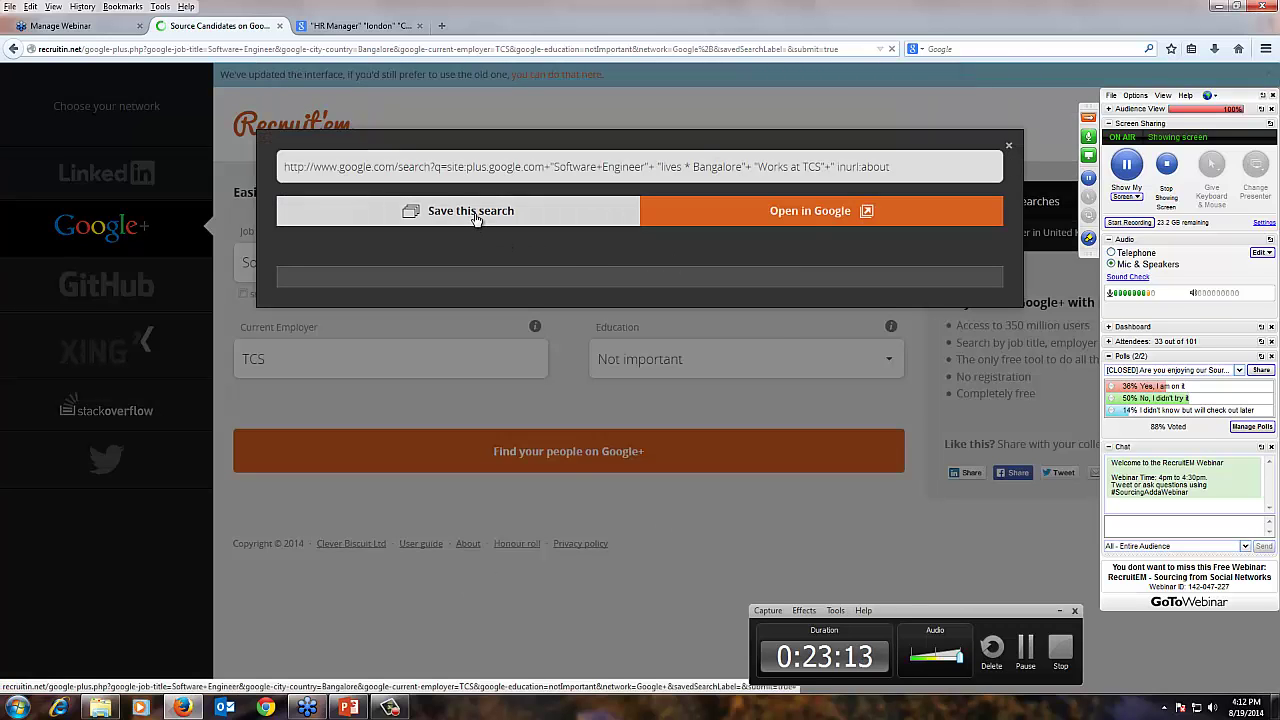
left_click(797, 224)
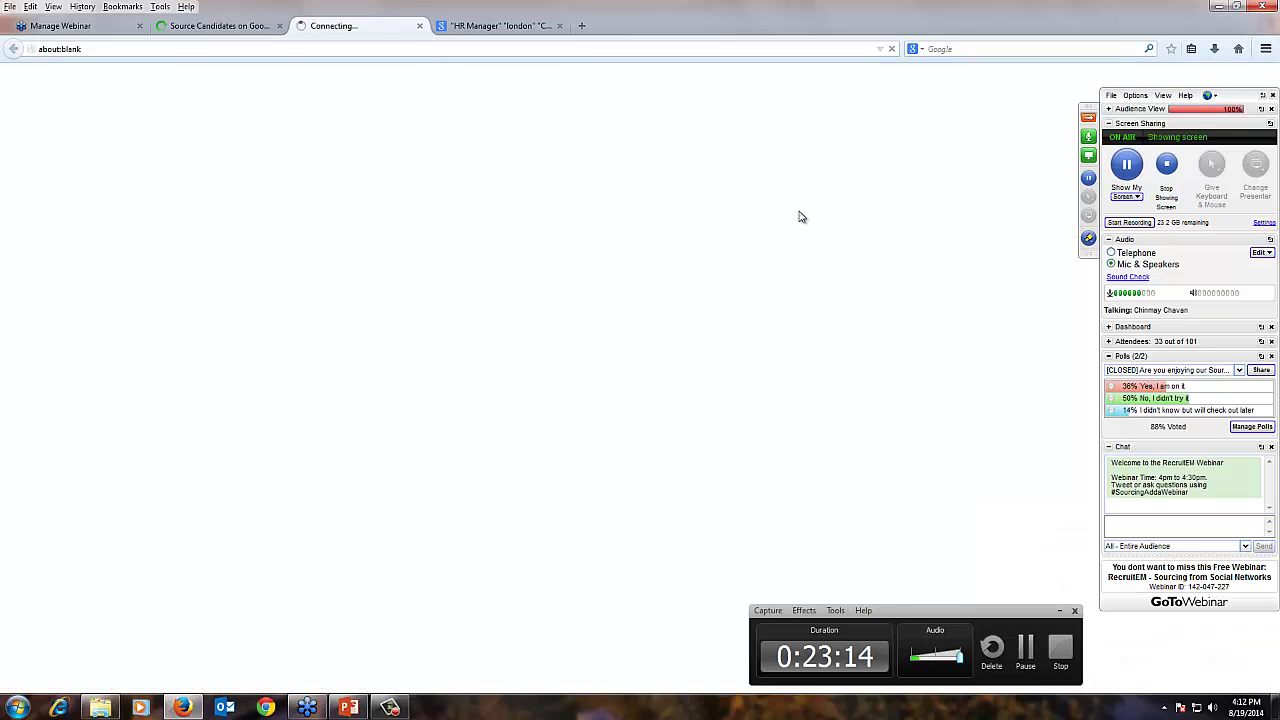
middle_click(466, 36)
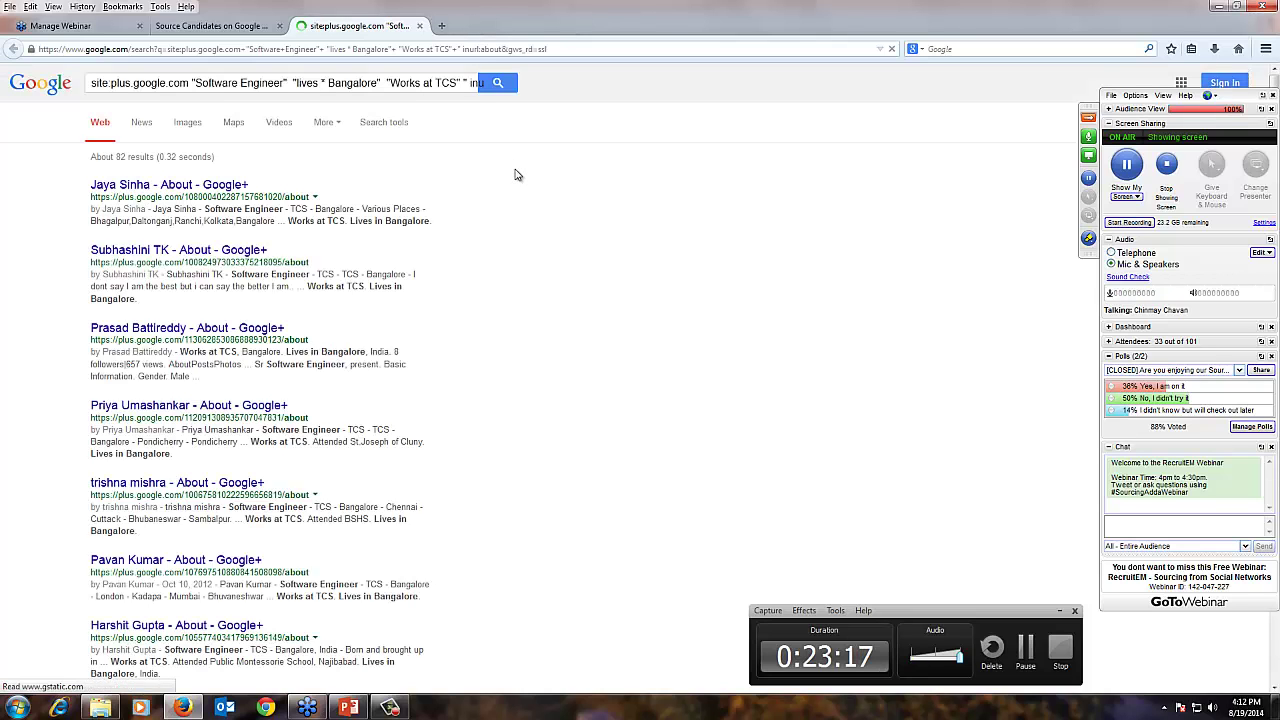
Open the first three Google+ profile results separately in the background and bring up the first profile
middle_click(183, 190)
middle_click(183, 248)
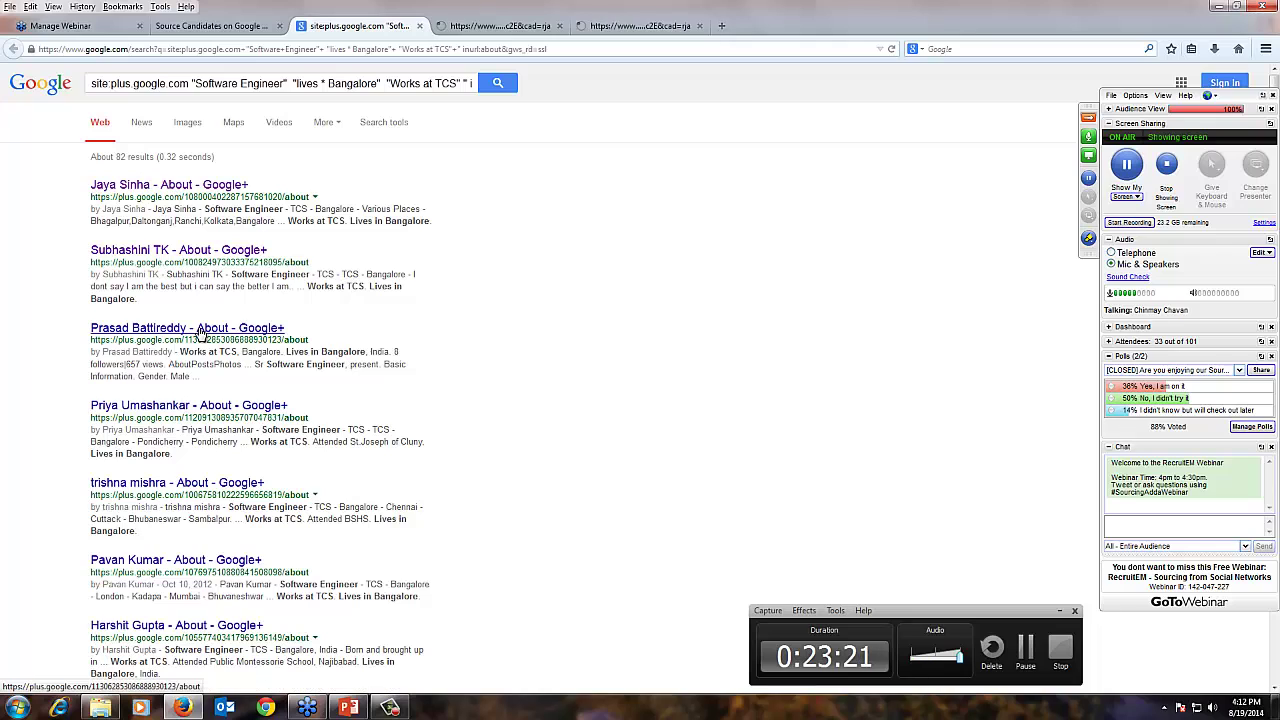
middle_click(196, 330)
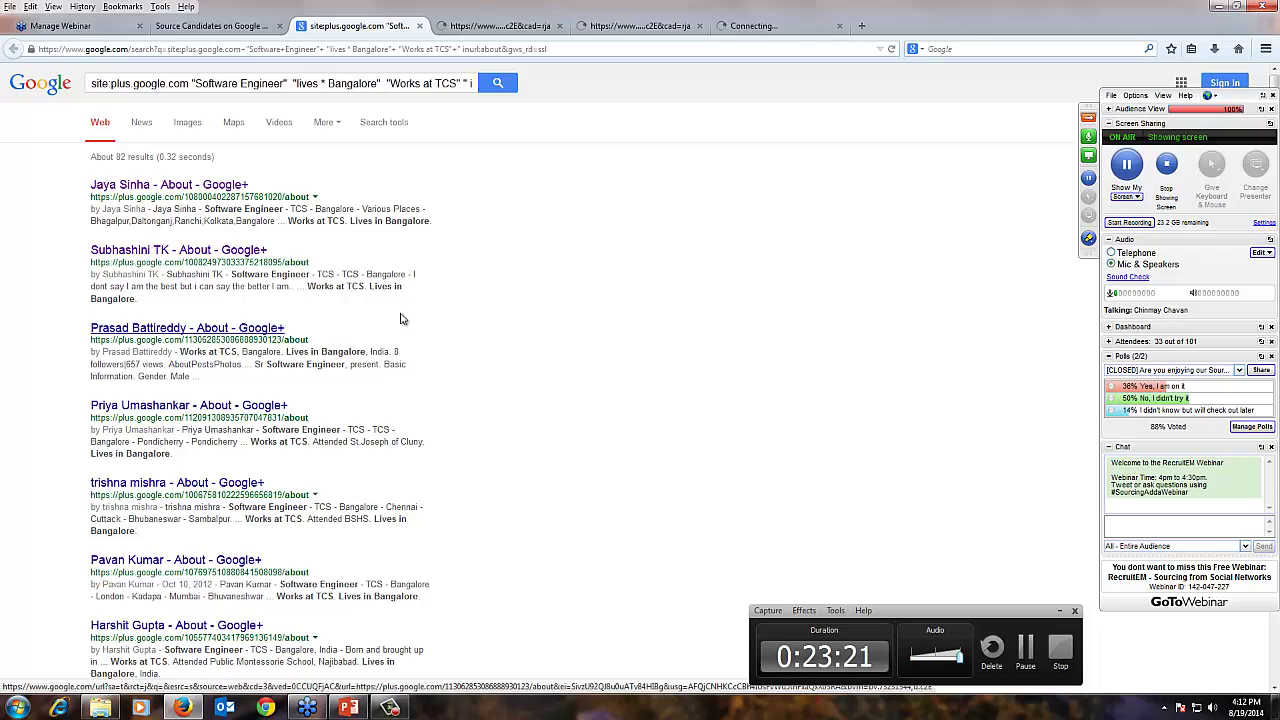
left_click(505, 27)
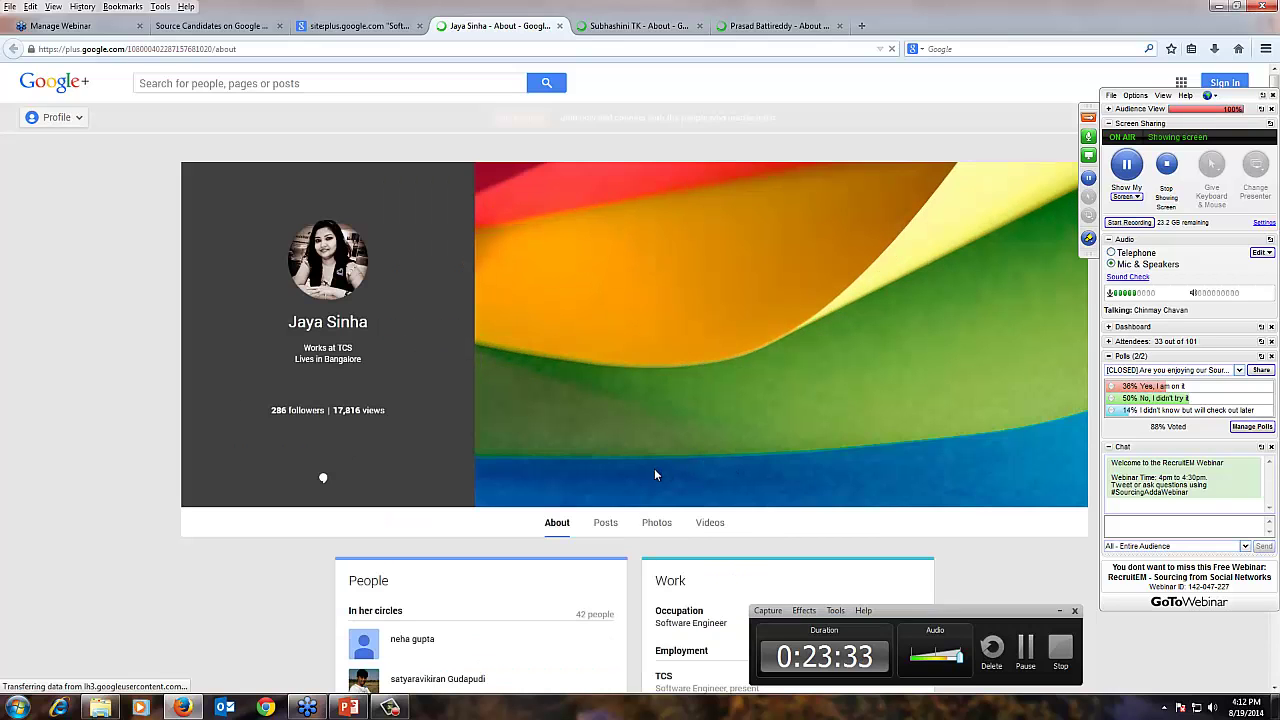
Highlight the occupation and the TCS employment entry in the Work section of the first profile
scroll(655, 475, "down", 2)
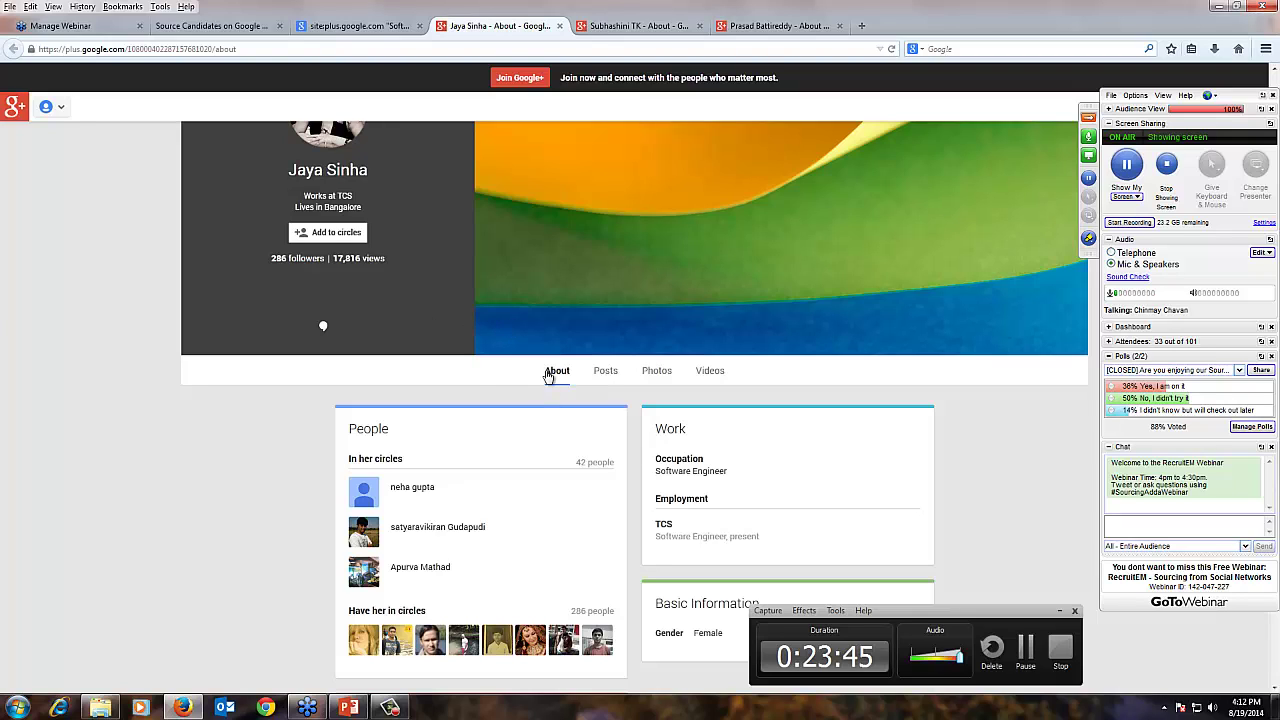
left_click_drag(657, 472, 730, 474)
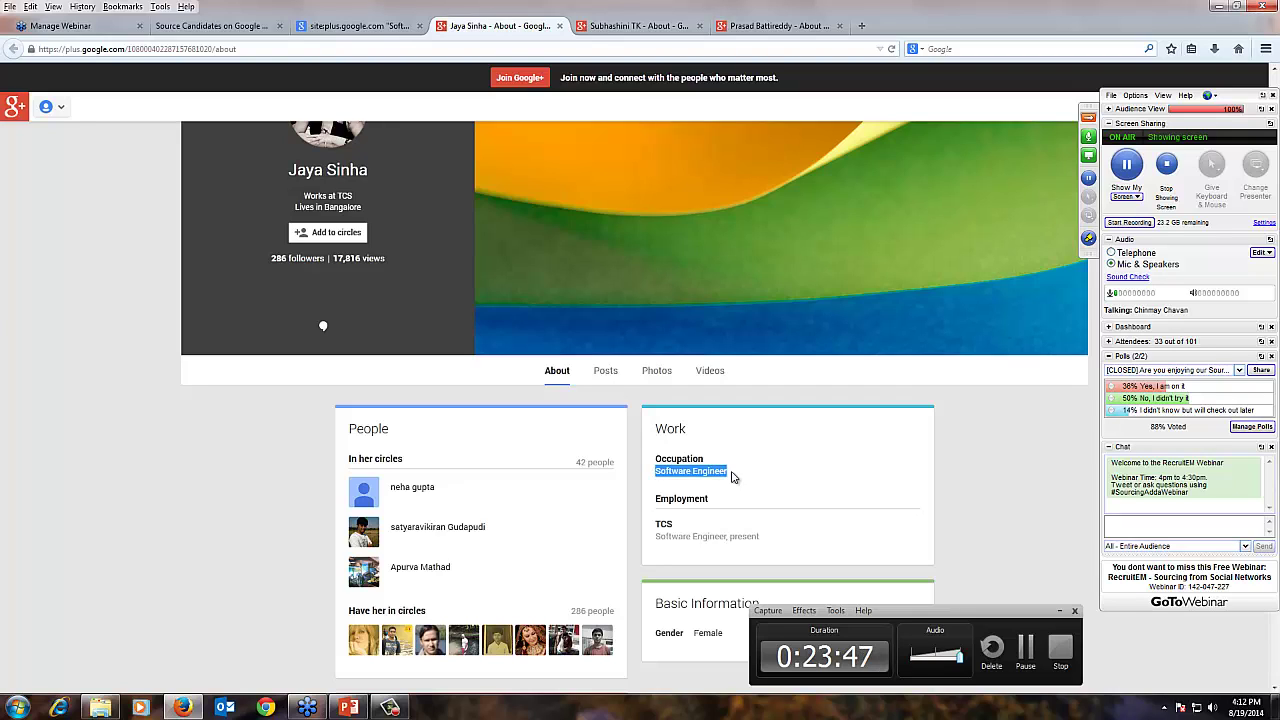
double_click(663, 523)
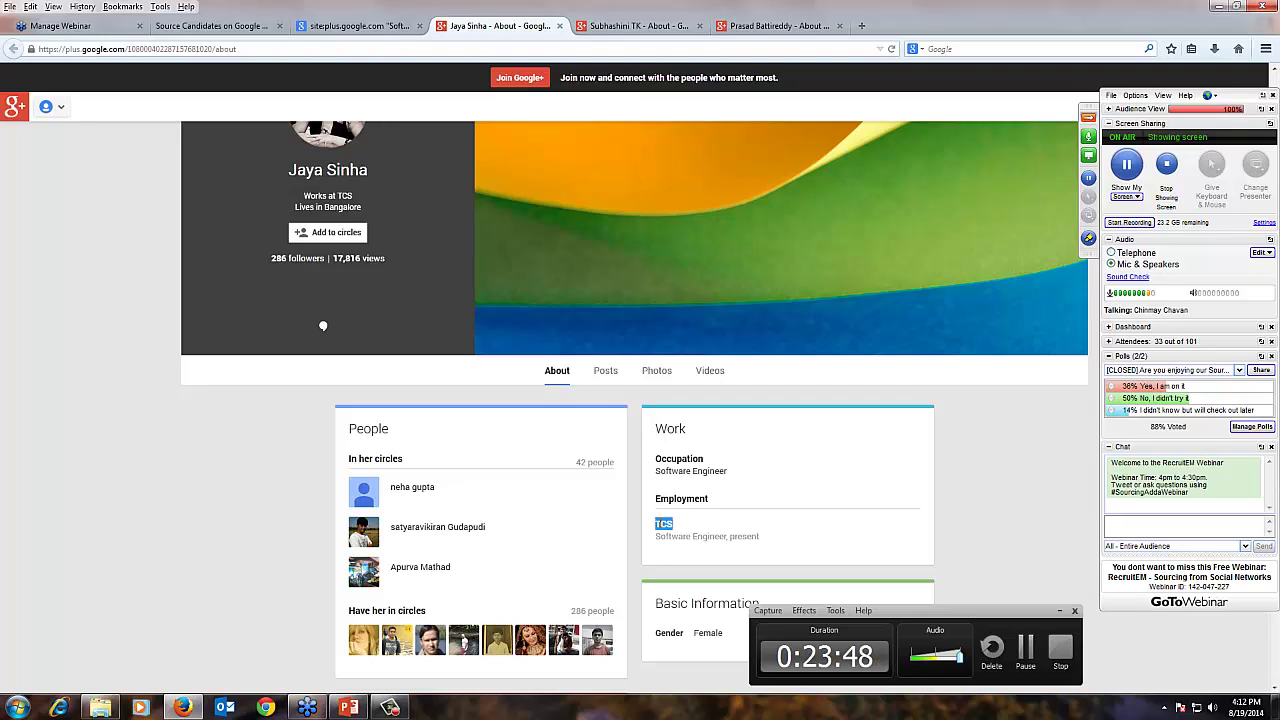
double_click(737, 537)
Bring up the second profile and highlight the occupation in its Work section
left_click(639, 27)
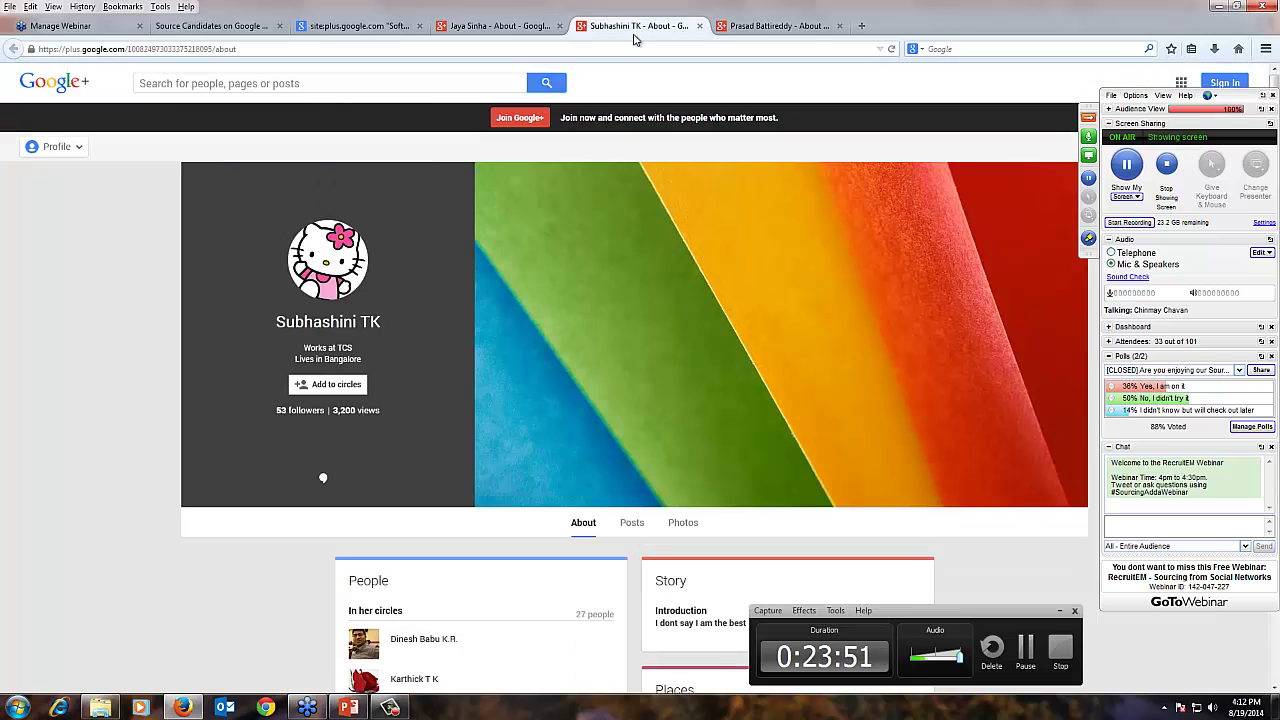
scroll(616, 430, "down", 4)
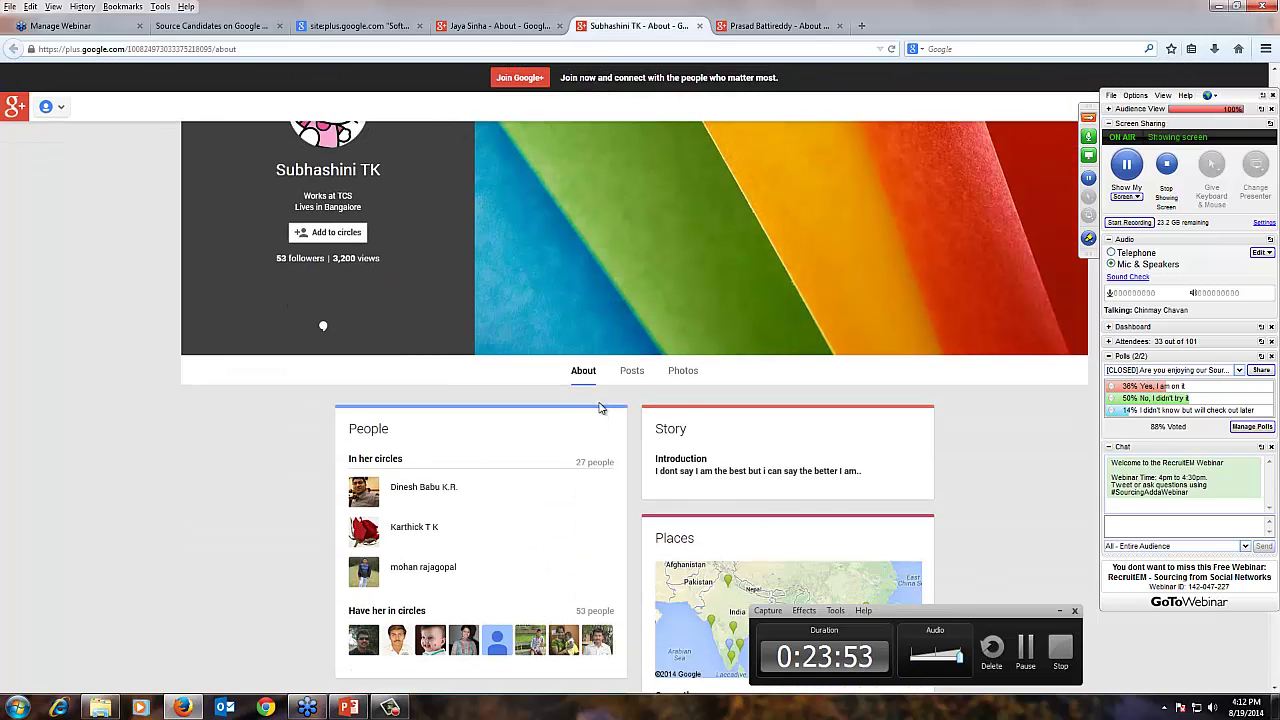
scroll(585, 494, "down", 3)
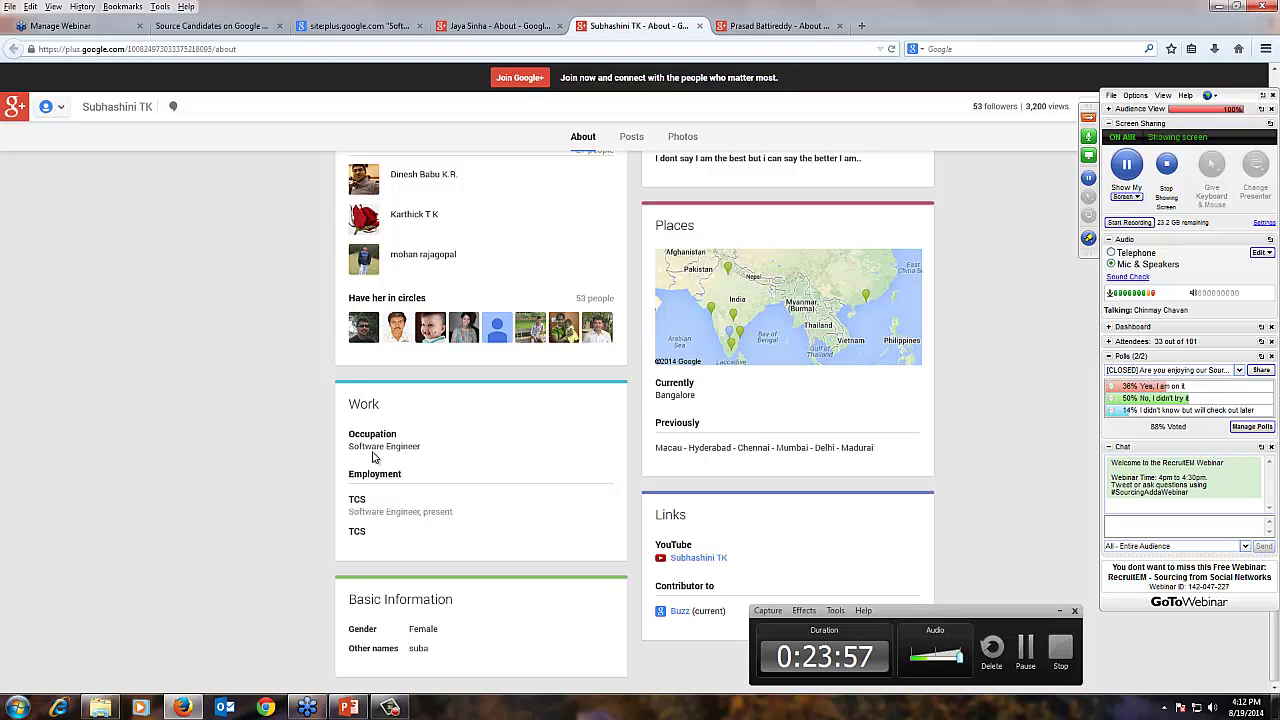
left_click_drag(347, 446, 455, 451)
left_click(456, 451)
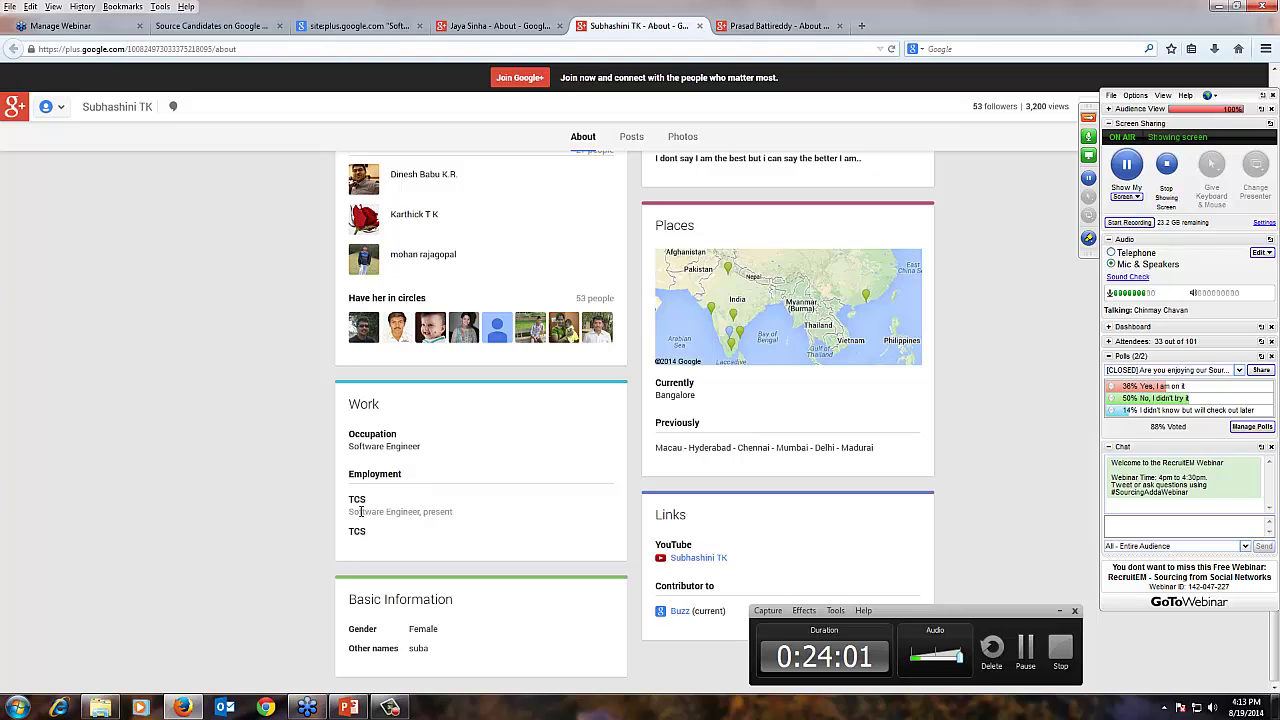
Close the second profile, examine the third profile's employment details, close it and return to the Google results
middle_click(631, 27)
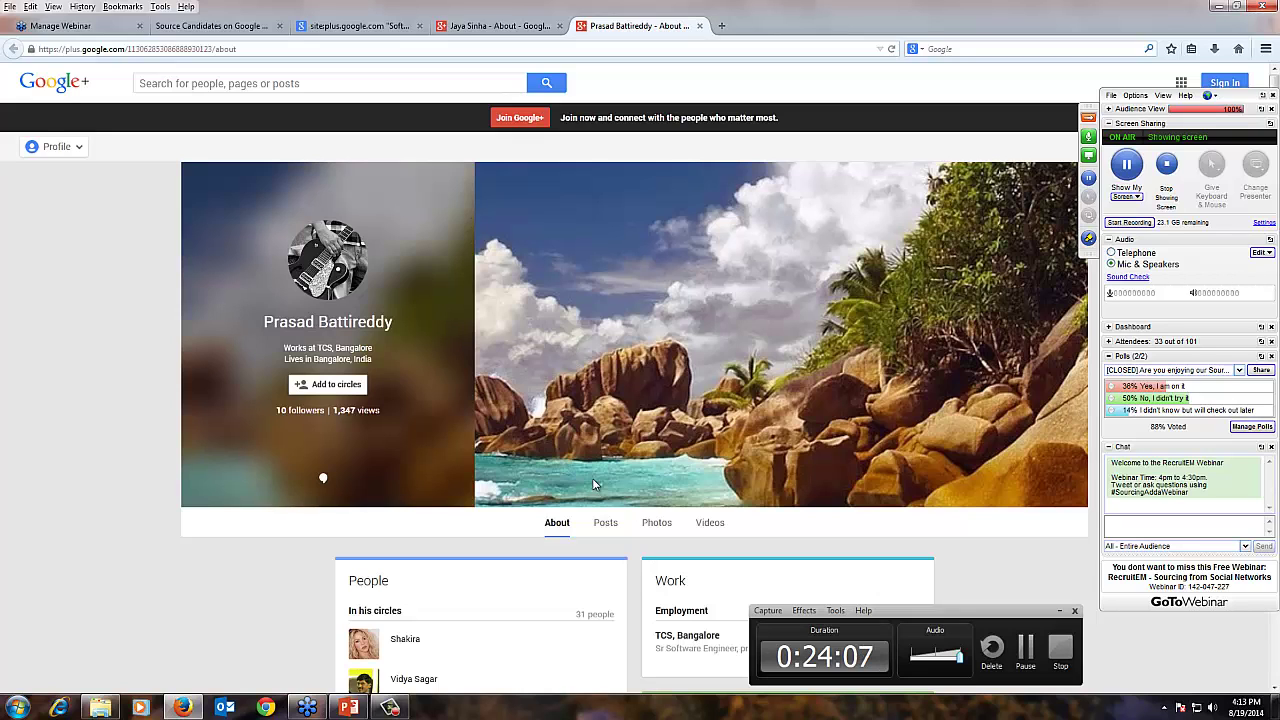
scroll(617, 468, "down", 3)
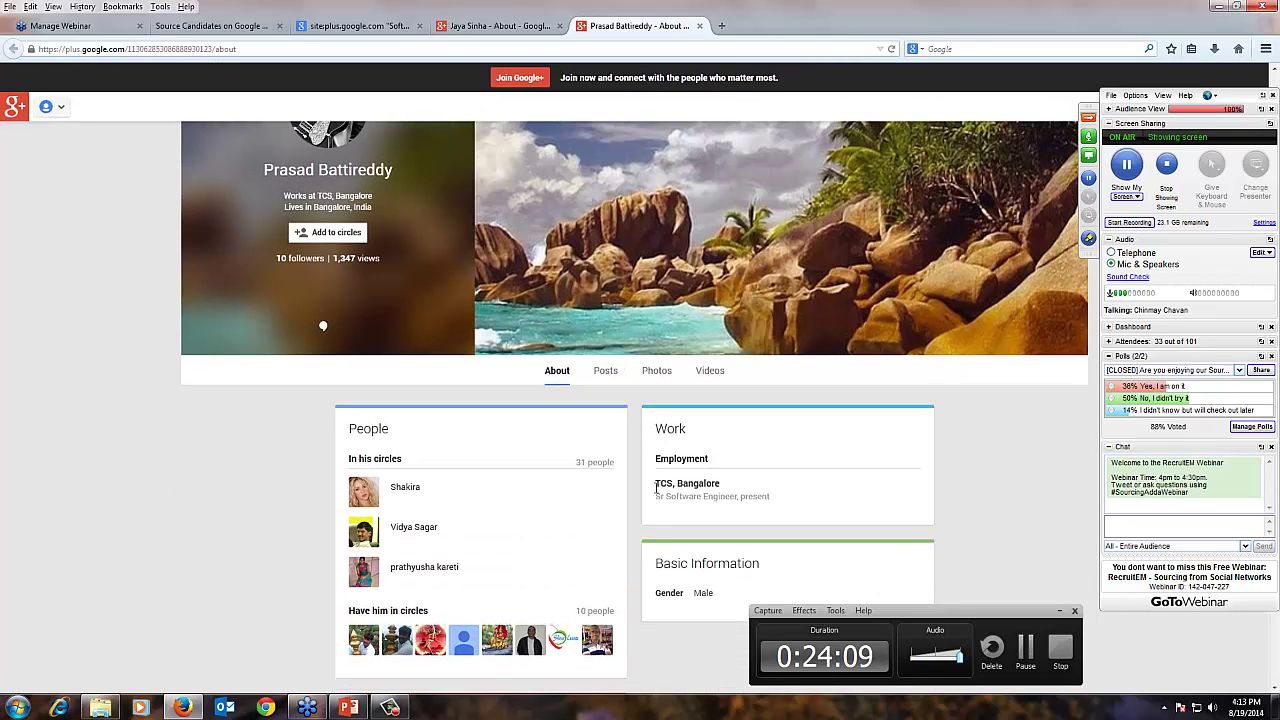
middle_click(612, 24)
left_click(355, 25)
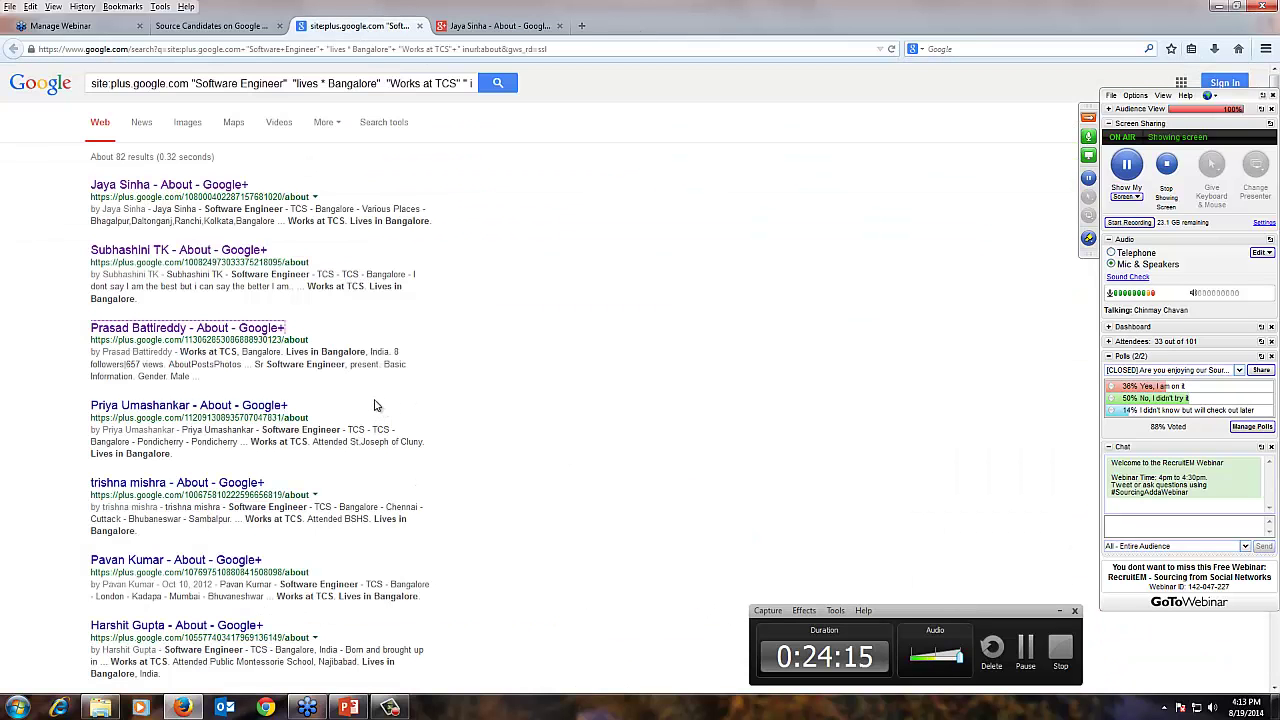
Close the remaining profile page and highlight "inurl:about" at the end of the Google search query
left_click(308, 86)
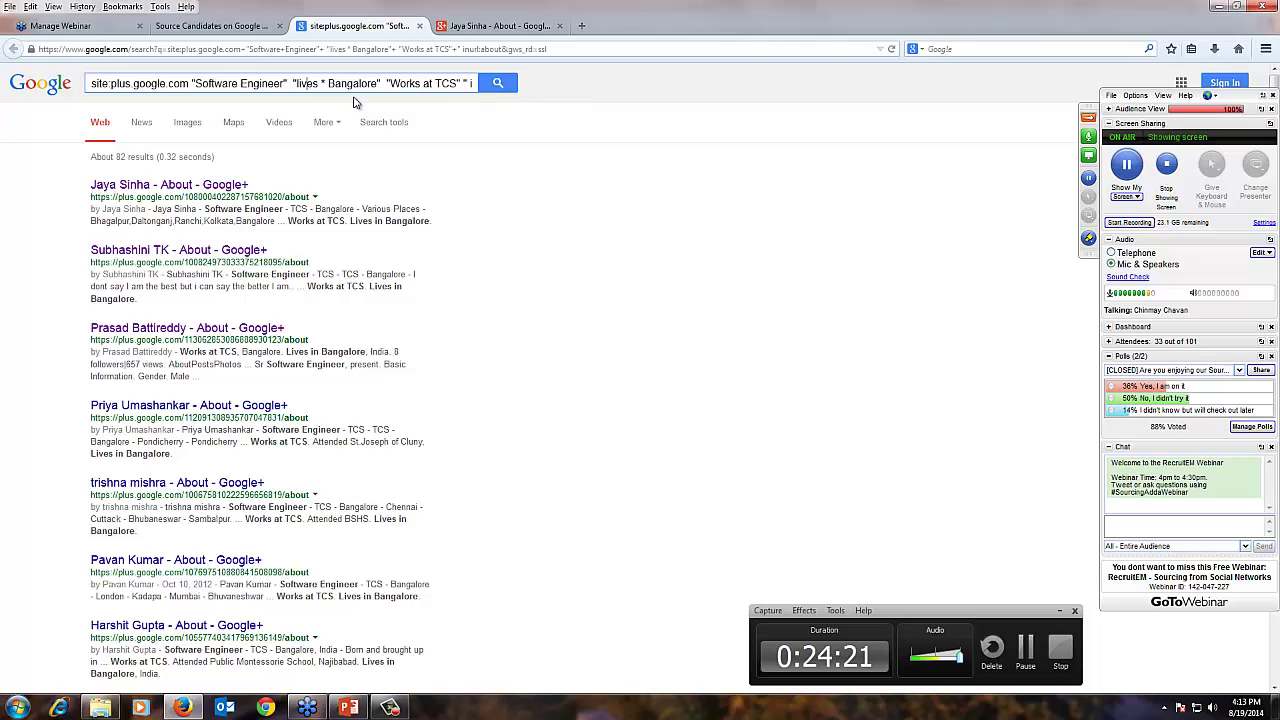
middle_click(528, 21)
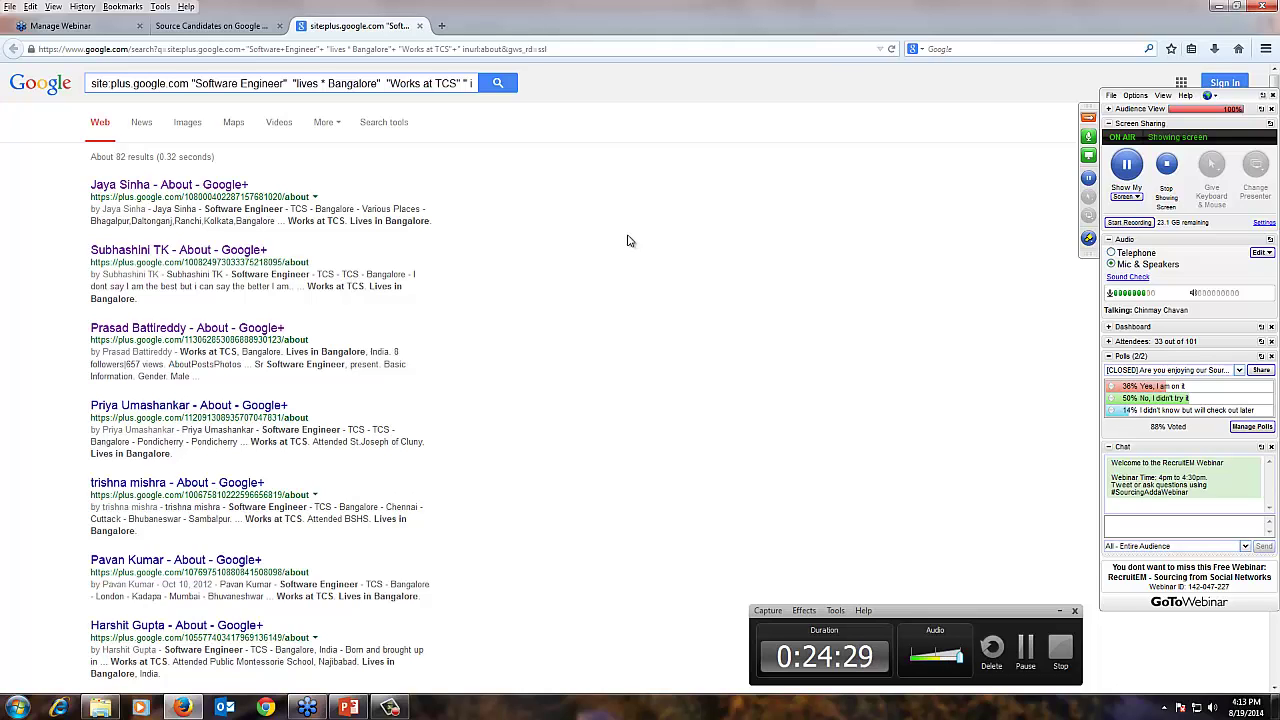
key("Right")
key("Right")
key("Right")
key("Right")
key("Right")
key("Right")
key("Right")
key("Right")
key("Right")
key("Right")
key("Right")
key("Right")
key("Right")
key("Right")
key("Right")
key("Right")
key("Right")
key("Right")
key("Right")
key("Right")
key("Right")
key("Right")
key("Right")
key("Right")
key("Right")
key("Right")
key("Right")
key("Right")
key("Right")
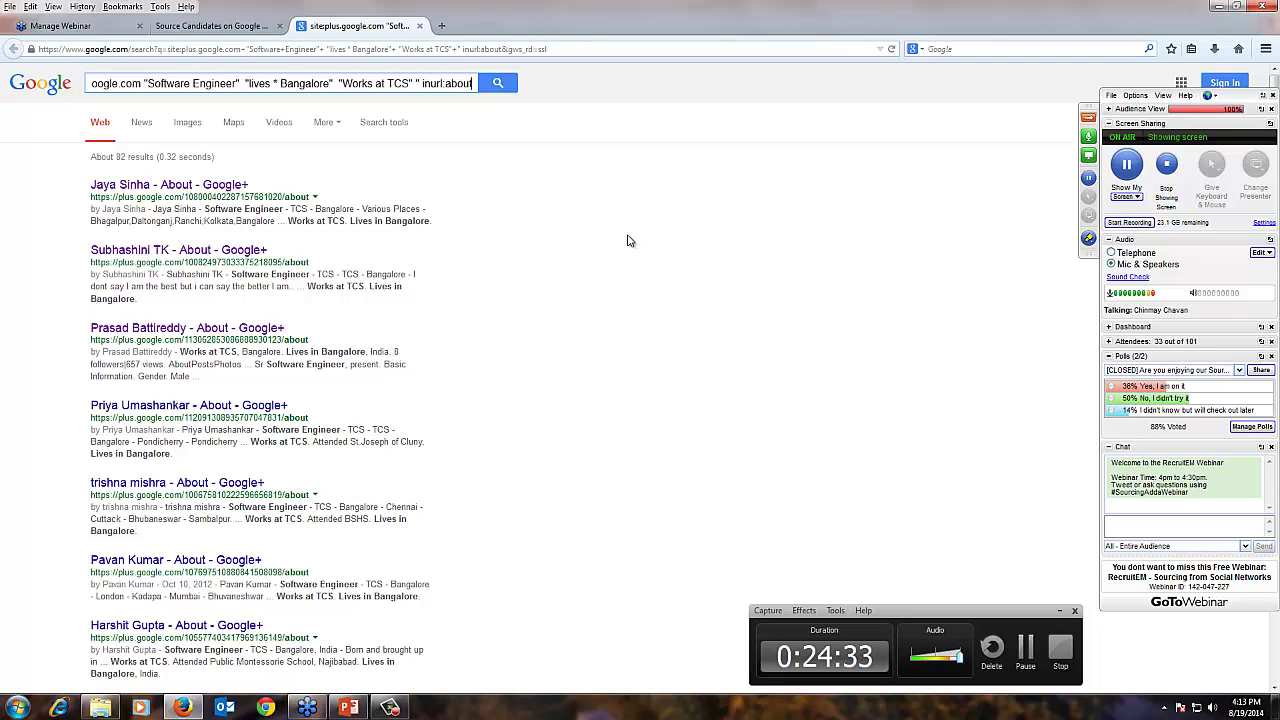
key("shift+Left")
key("shift+Left")
key("shift+Left")
key("shift+Left")
key("shift+Left")
key("shift+Left")
key("shift+Left")
key("shift+Left")
key("shift+Left")
key("shift+Left")
key("shift+Left")
key("shift+Left")
key("shift+Left")
key("shift+Left")
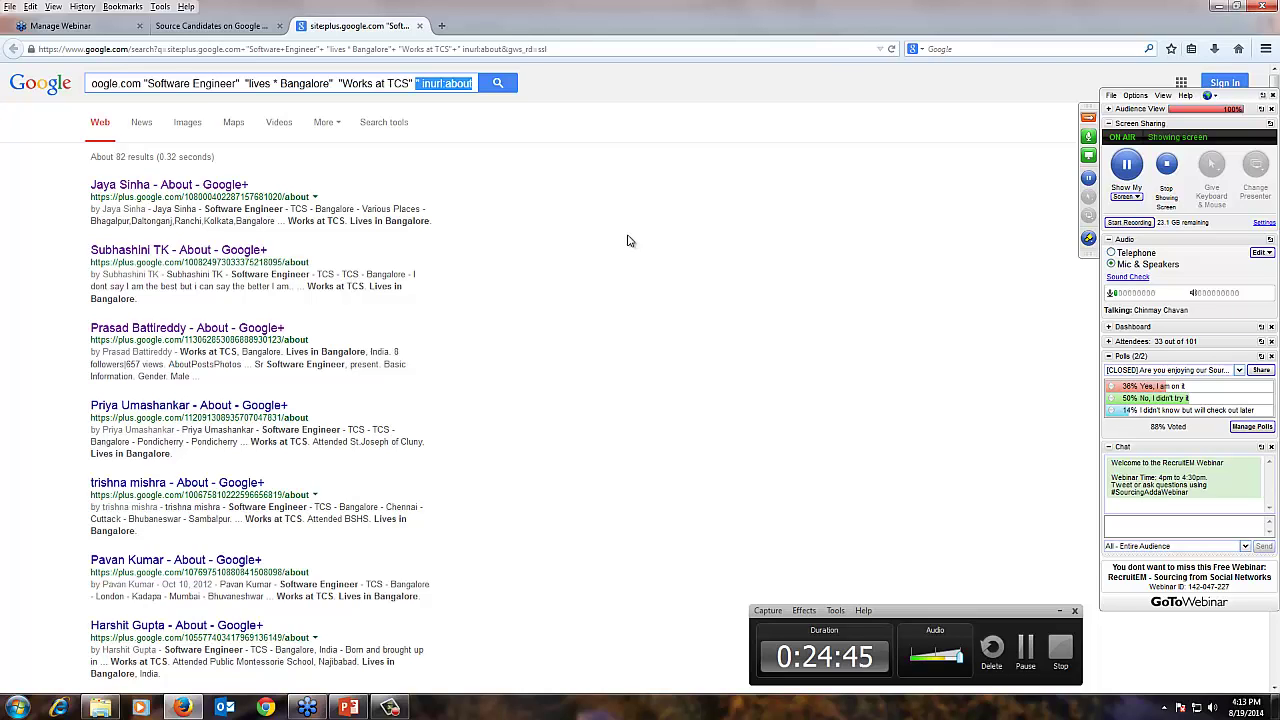
Open the fourth Google+ result's profile and highlight "about" at the end of its web address
middle_click(224, 406)
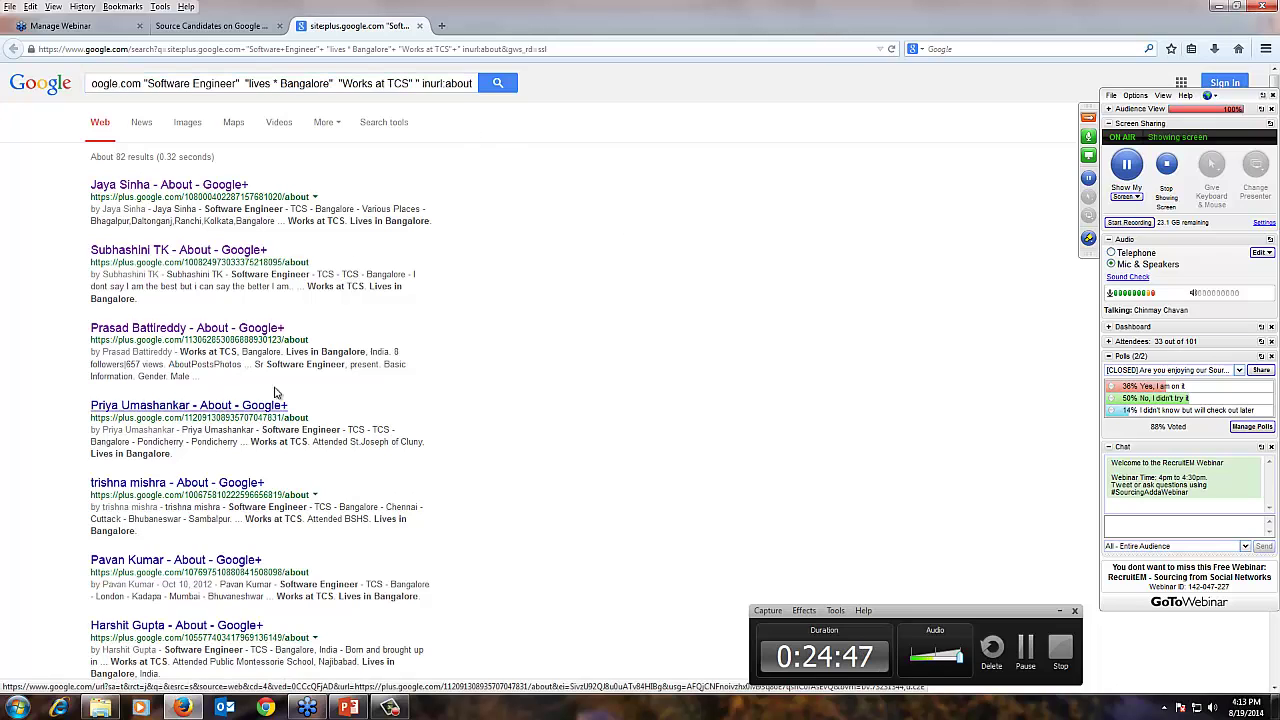
left_click(457, 30)
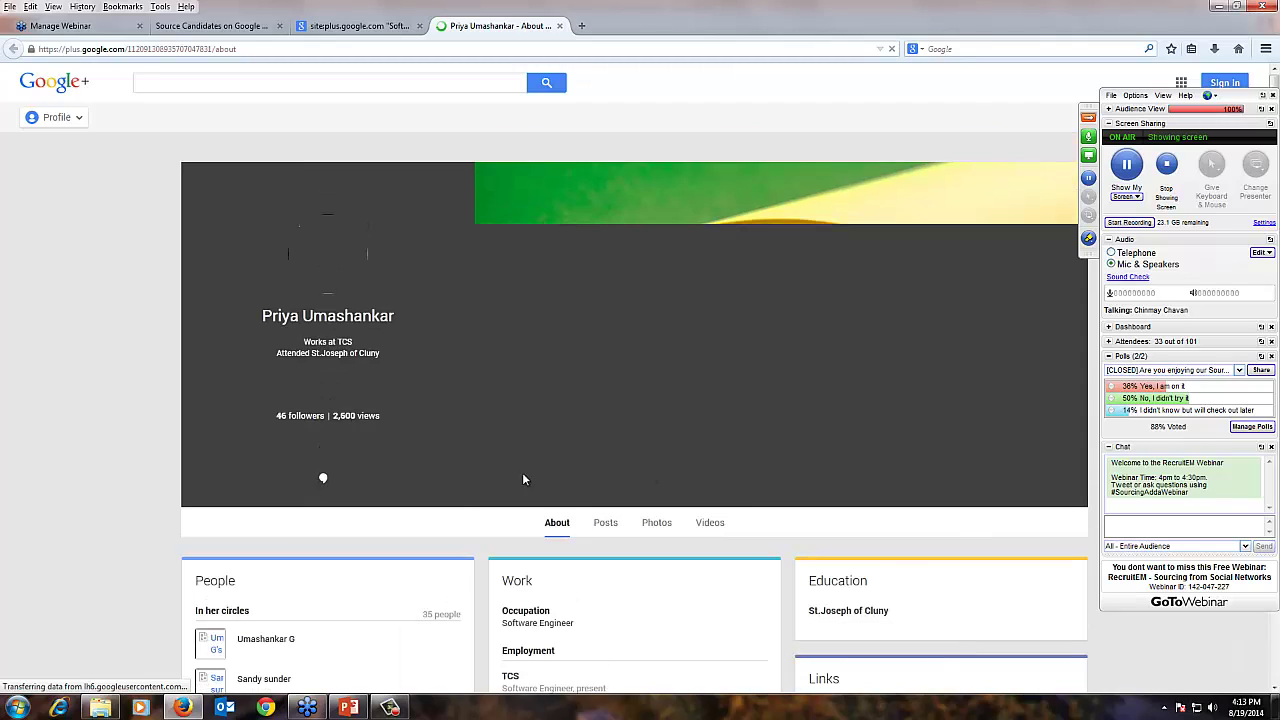
scroll(650, 500, "down", 2)
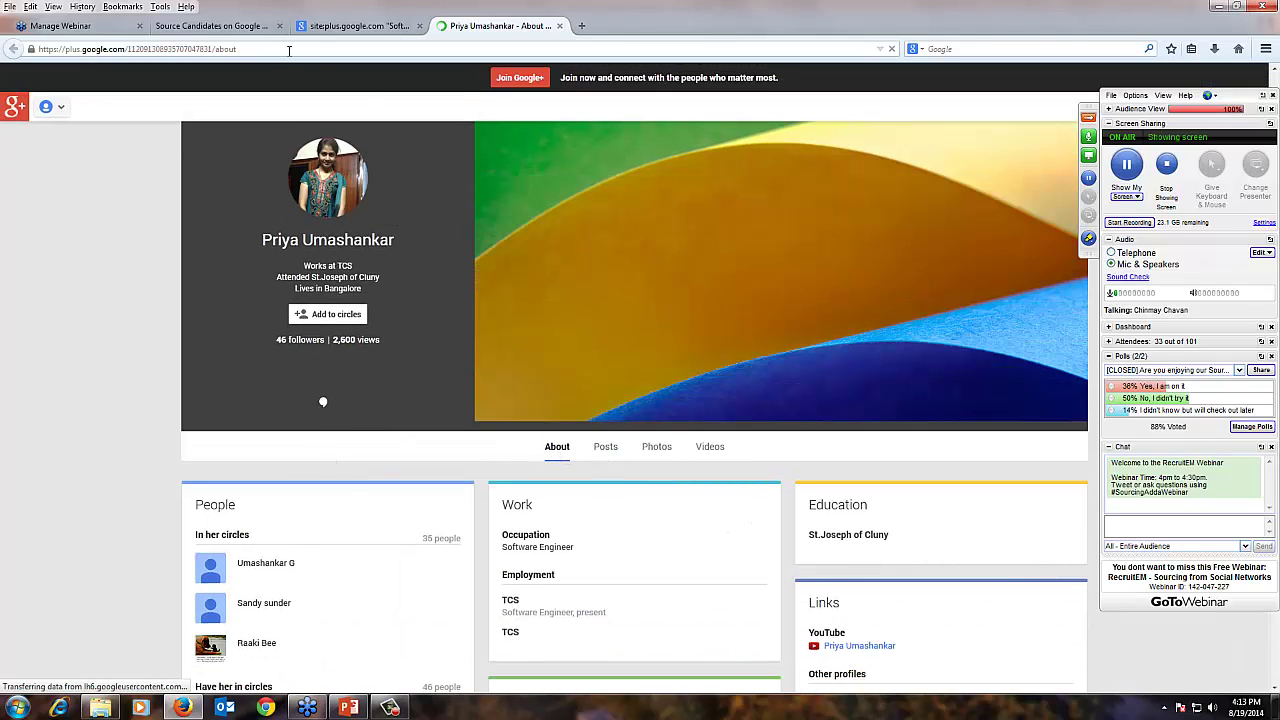
double_click(229, 48)
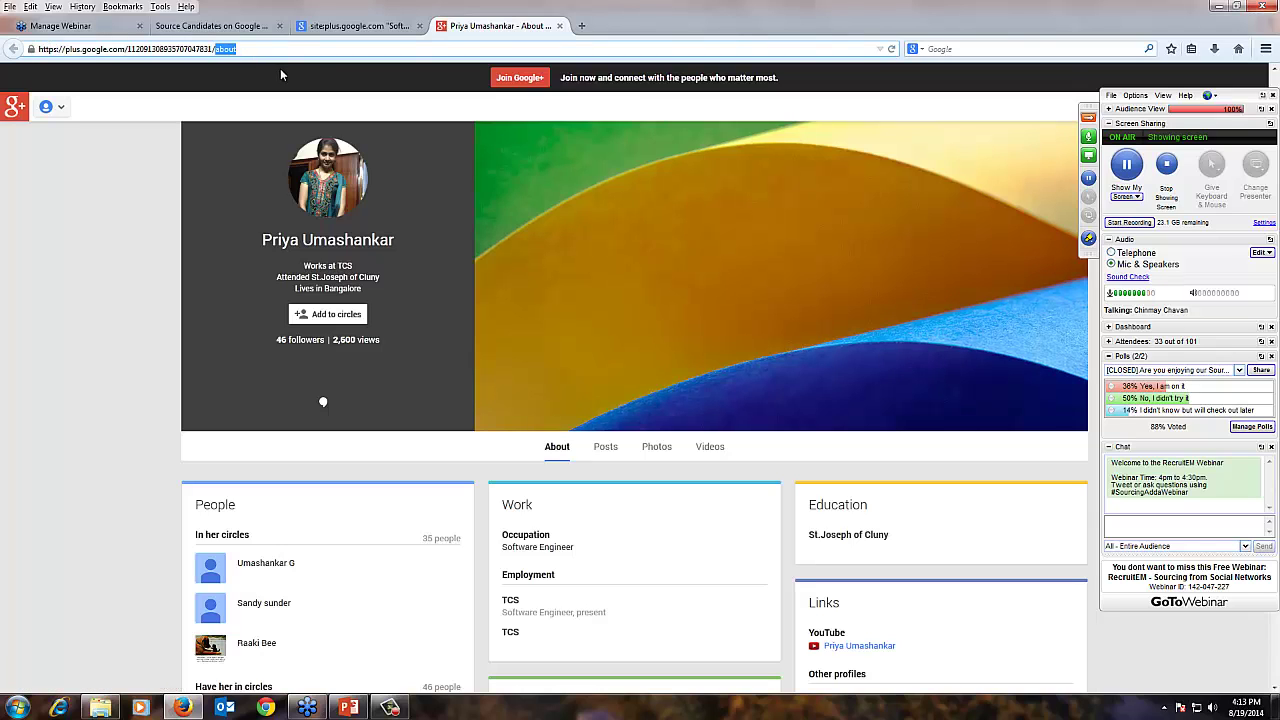
Close the fourth profile and the Google results page to return to the Recruit'em search dialog
left_click(338, 27)
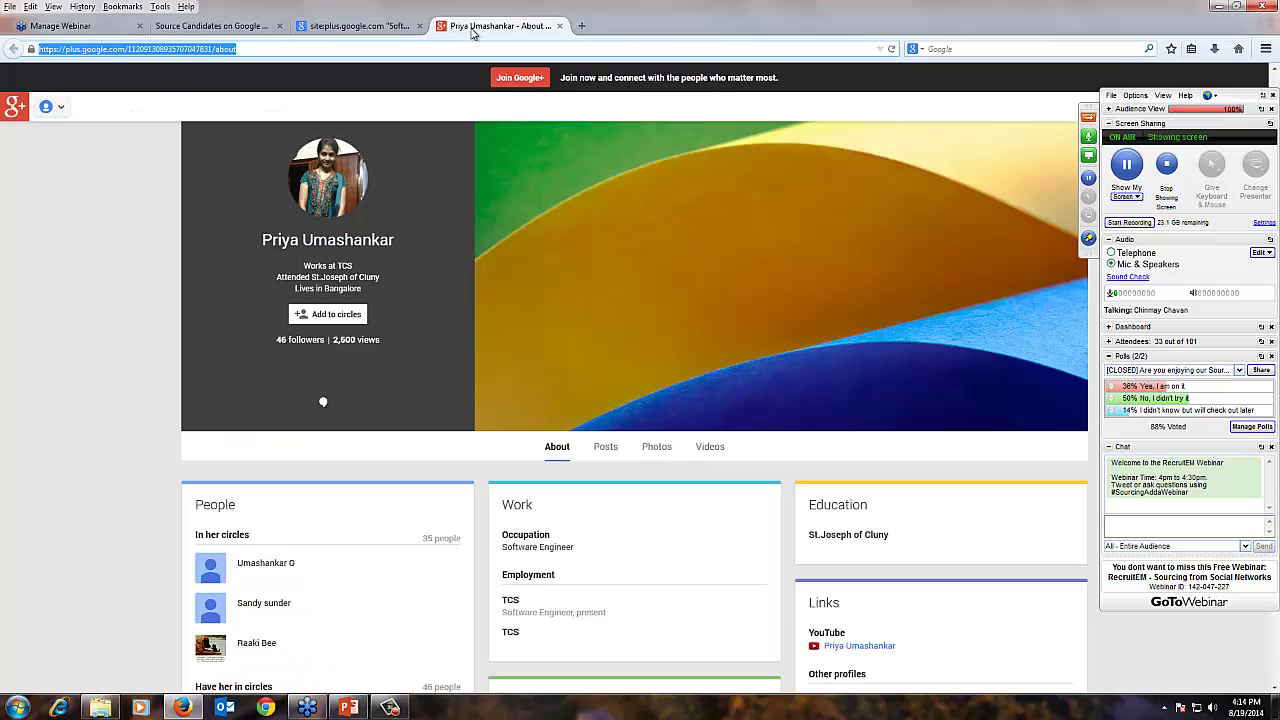
left_click(500, 26)
left_click(364, 27)
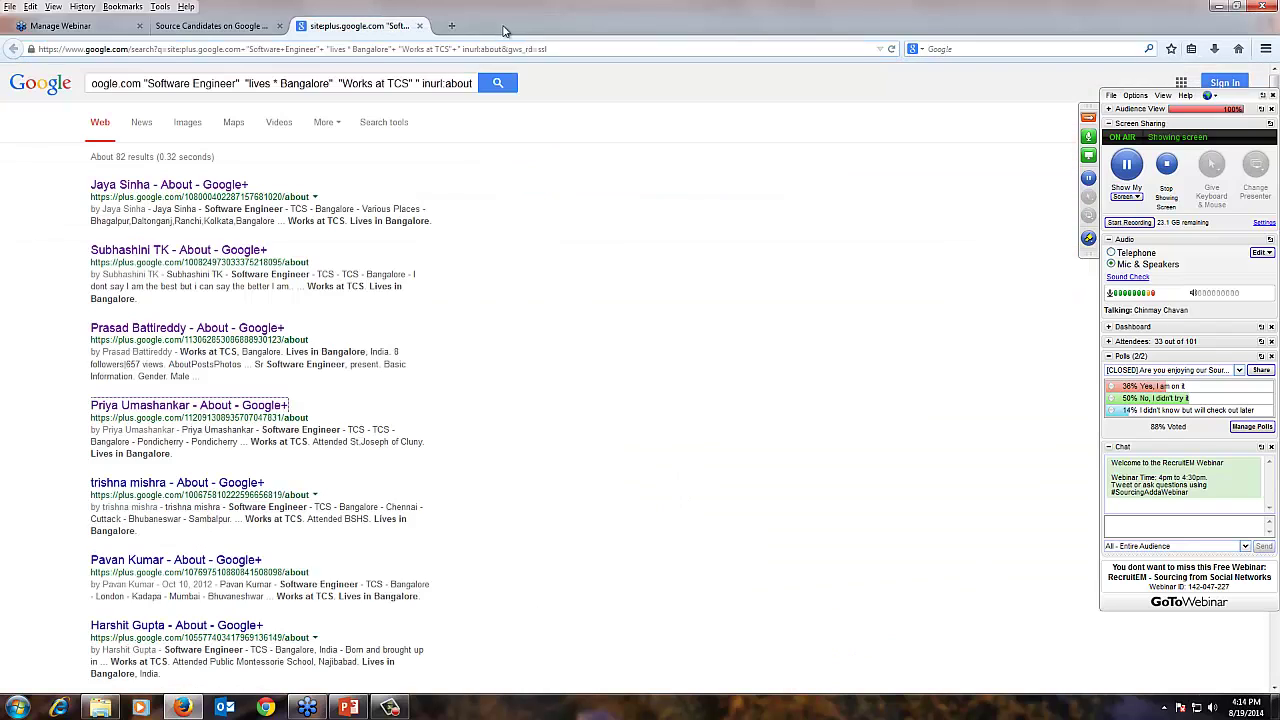
left_click(420, 26)
left_click(390, 707)
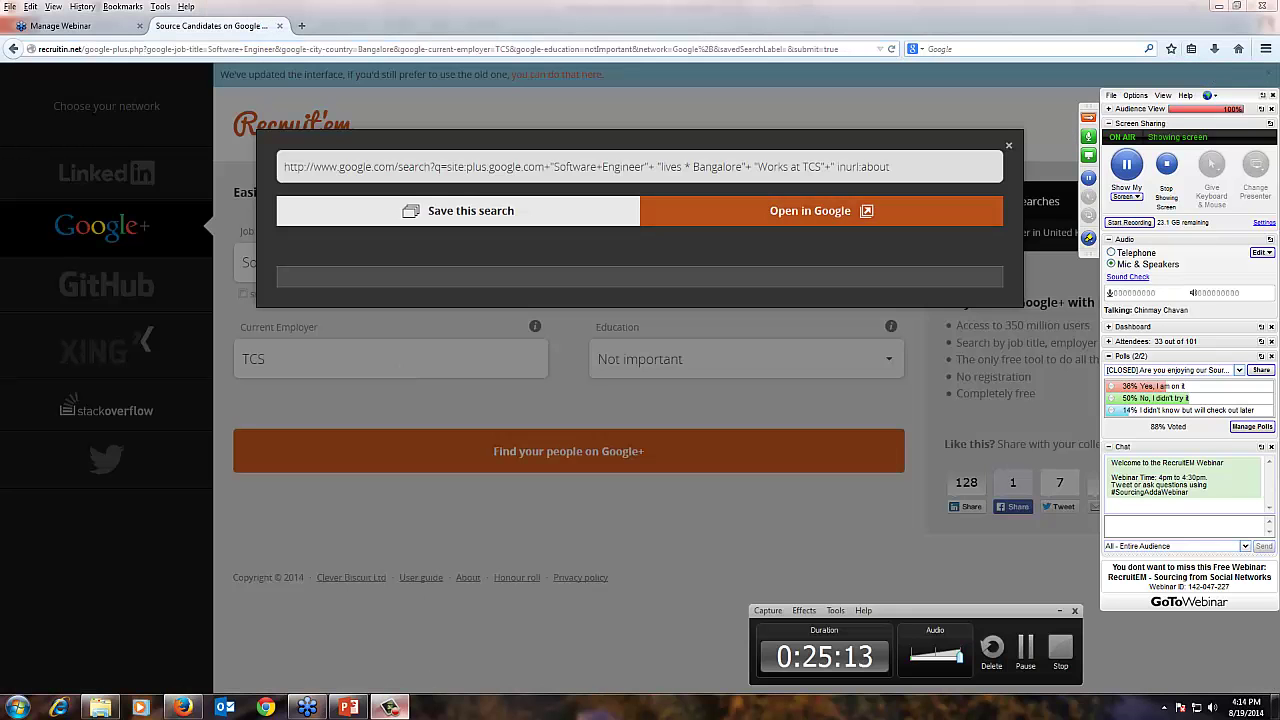
Switch to PowerPoint to check the Stack Overflow search example on the slide, and return to Recruit'em in Firefox
left_click(360, 711)
left_click(621, 492)
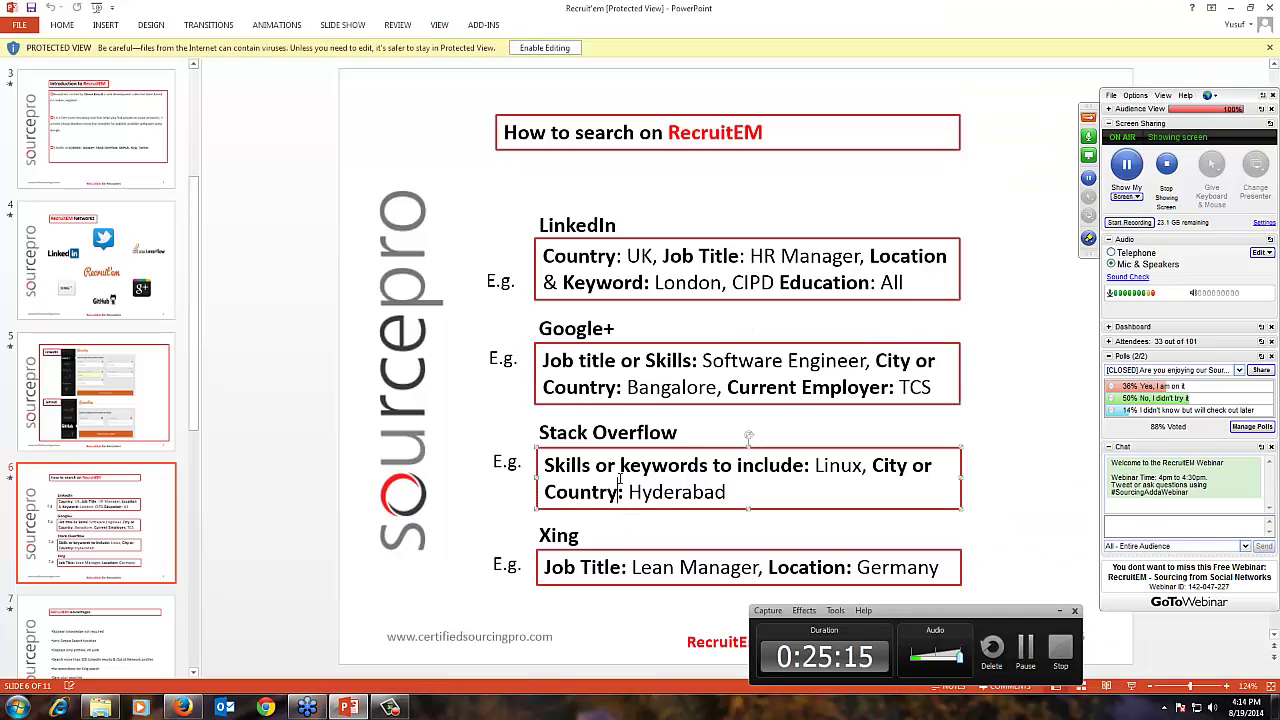
scroll(795, 463, "down", 1)
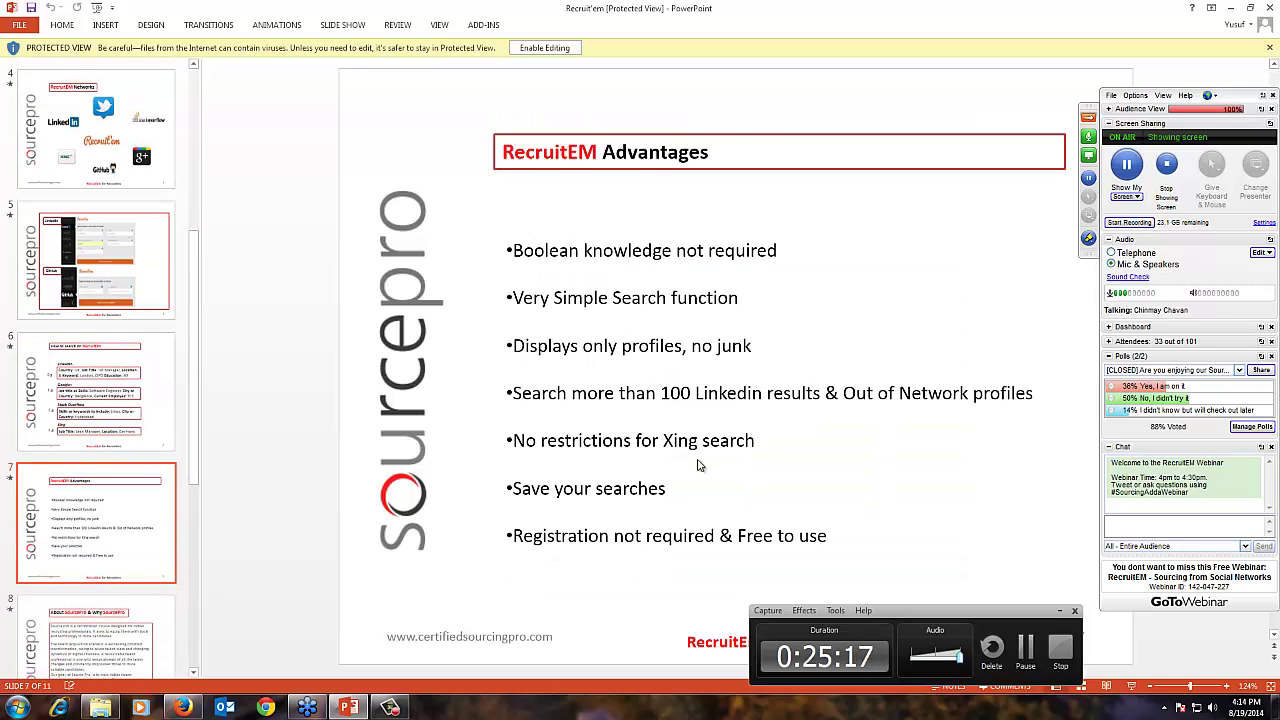
scroll(351, 349, "up", 1)
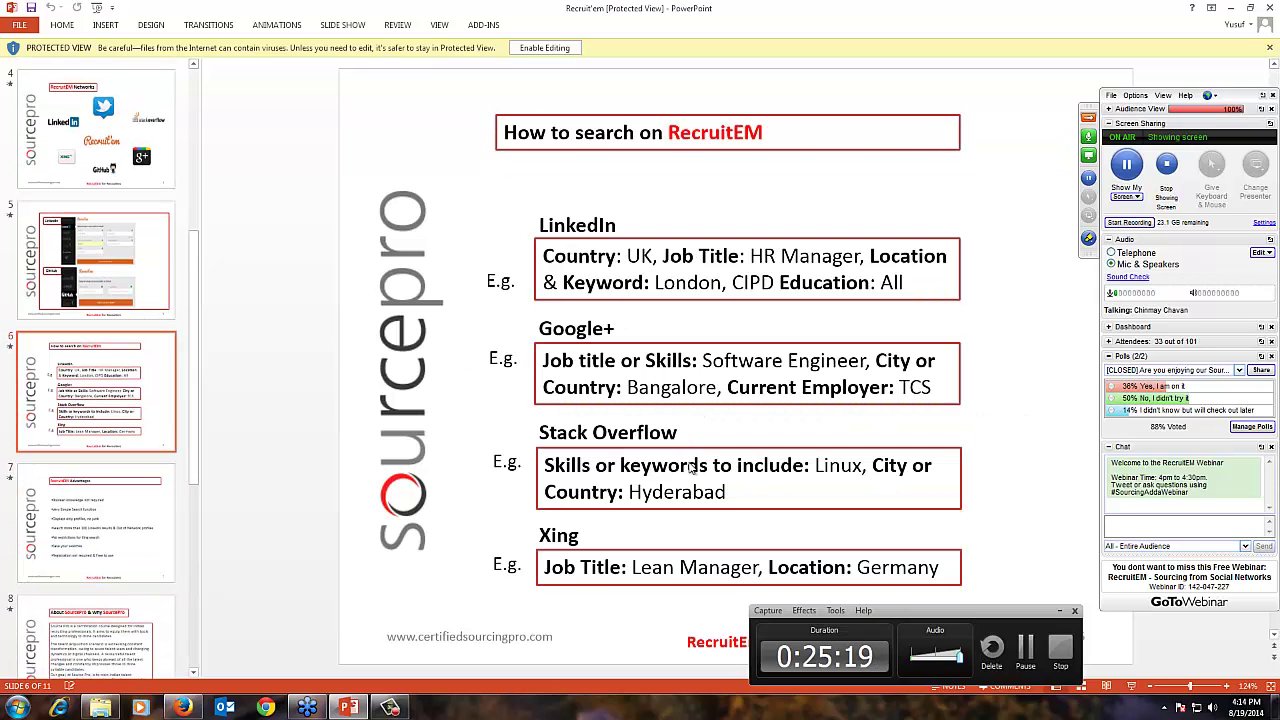
key("alt+Tab")
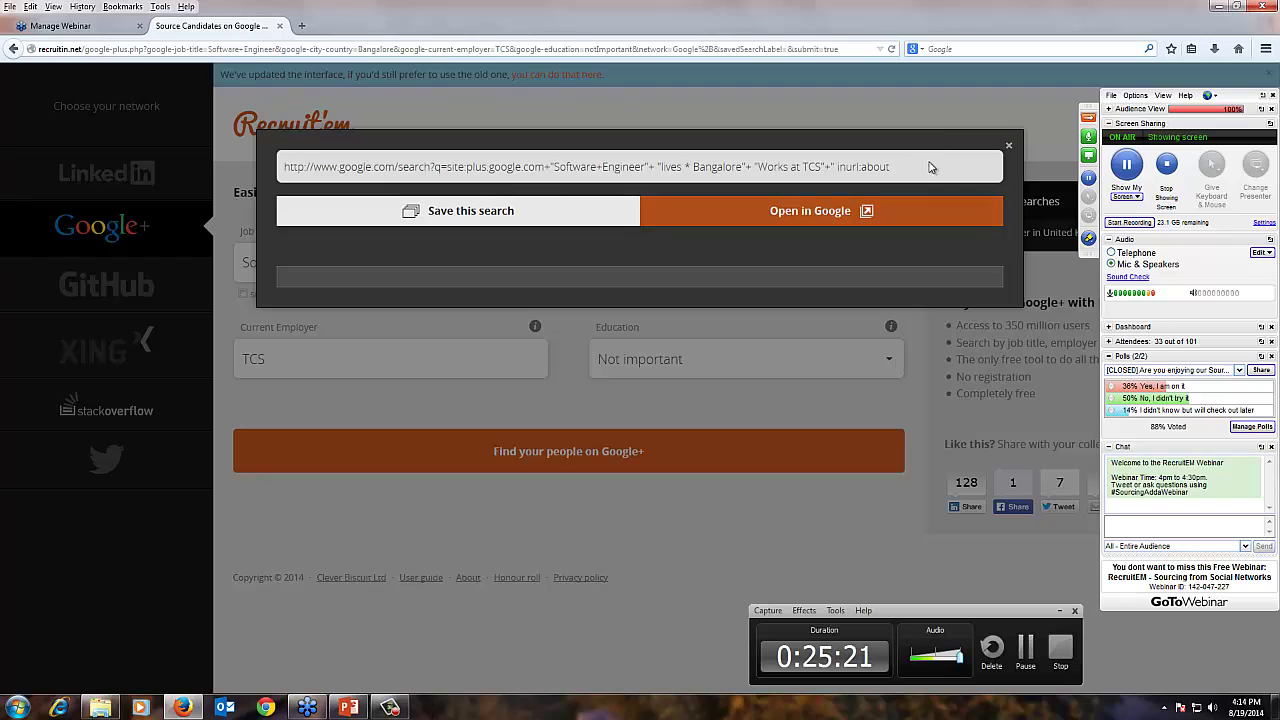
Open the Stack Overflow search form and copy "Linux" from the PowerPoint slide's example into its skills or keywords to include
left_click(1008, 148)
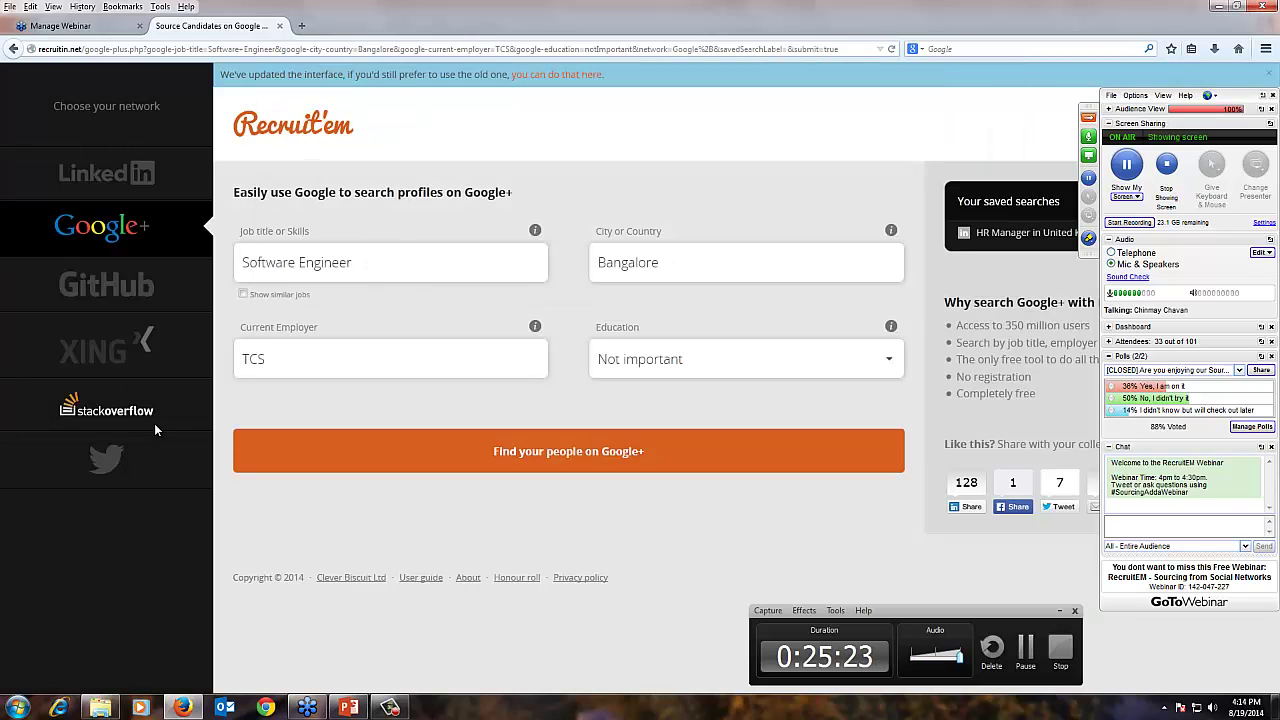
left_click(124, 415)
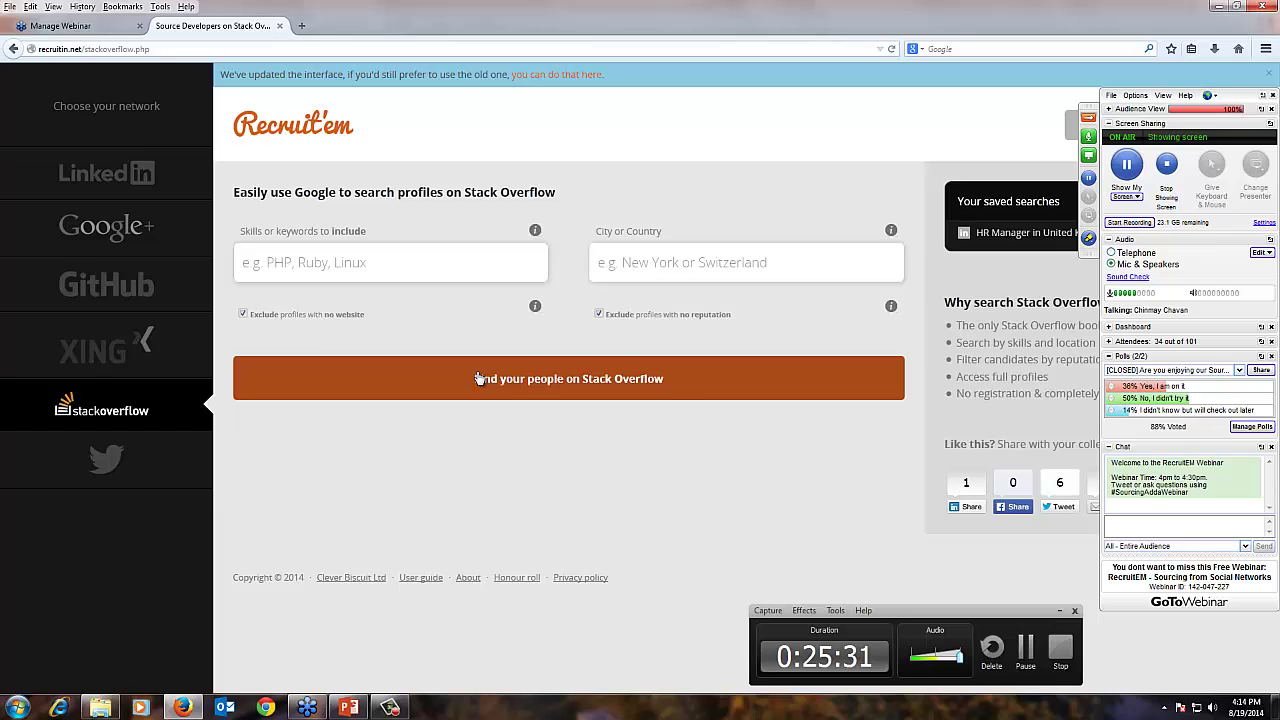
left_click(348, 707)
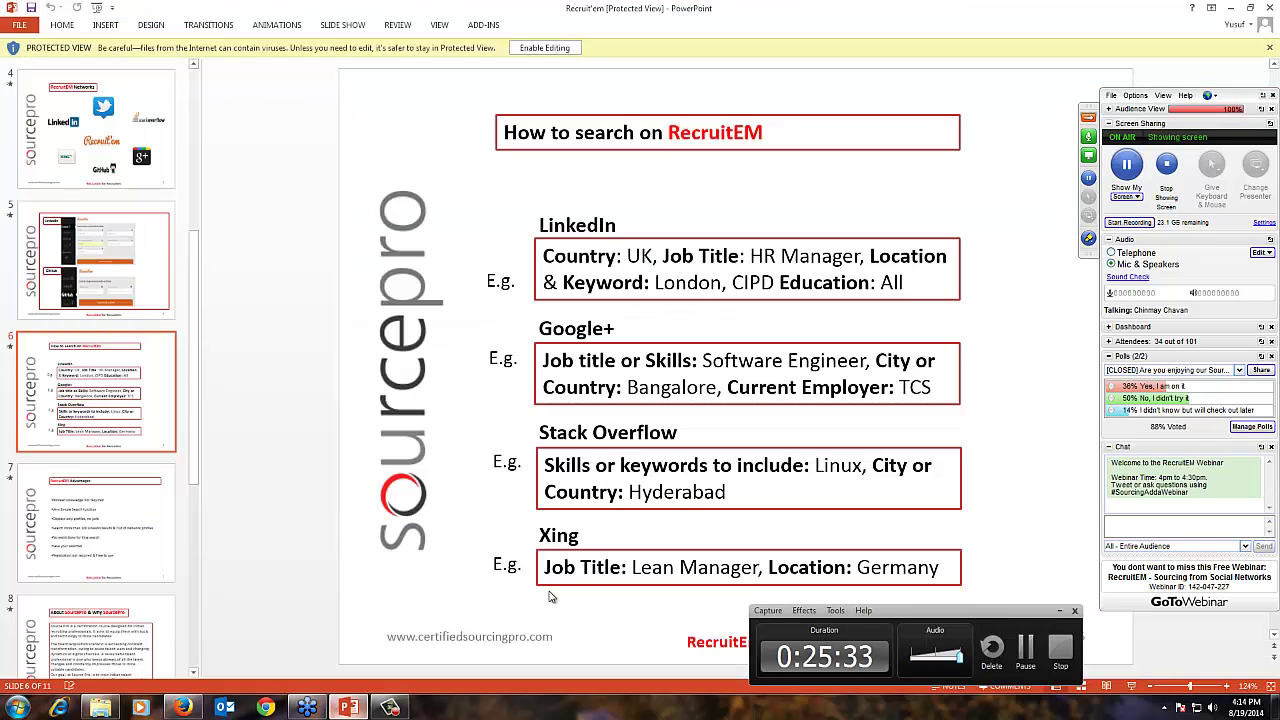
double_click(836, 466)
triple_click(835, 467)
left_click(835, 467)
double_click(835, 467)
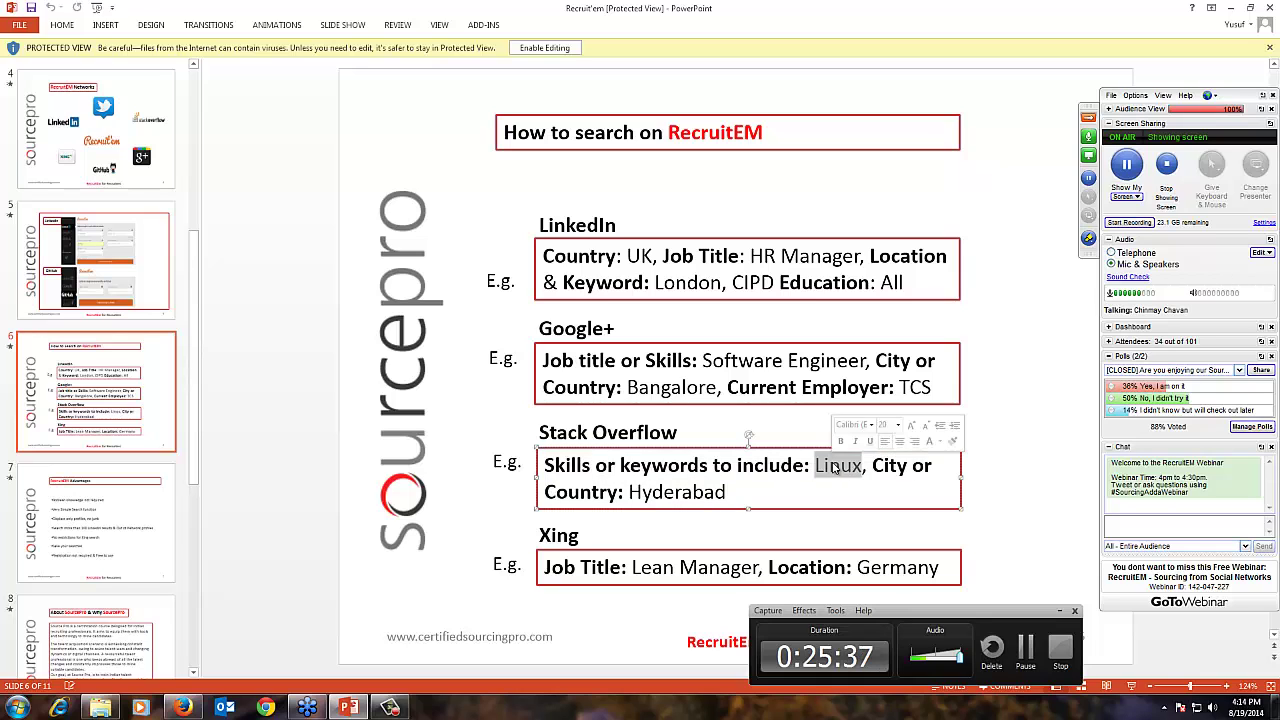
key("ctrl+c")
key("alt+Tab")
left_click(423, 277)
key("ctrl+v")
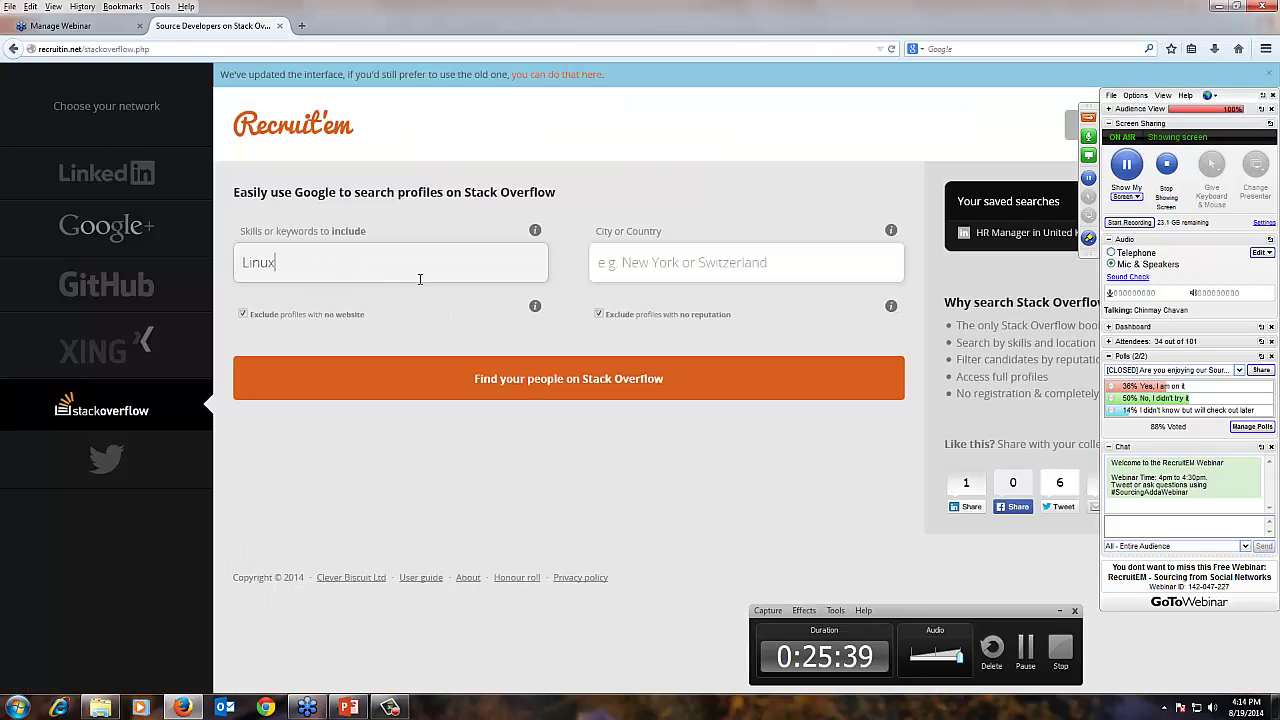
Copy "Hyderabad" from the slide's Stack Overflow example in PowerPoint and paste it as the city or country in Recruit'em in Firefox
key("Tab")
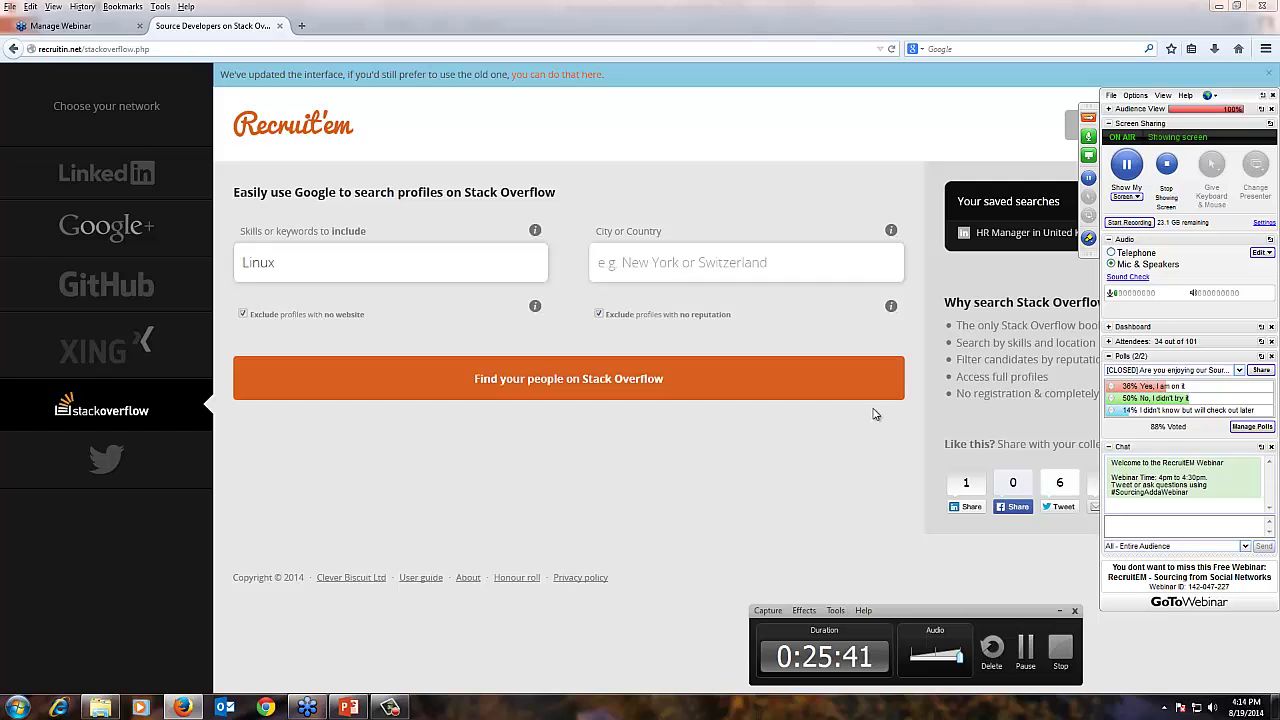
left_click(349, 707)
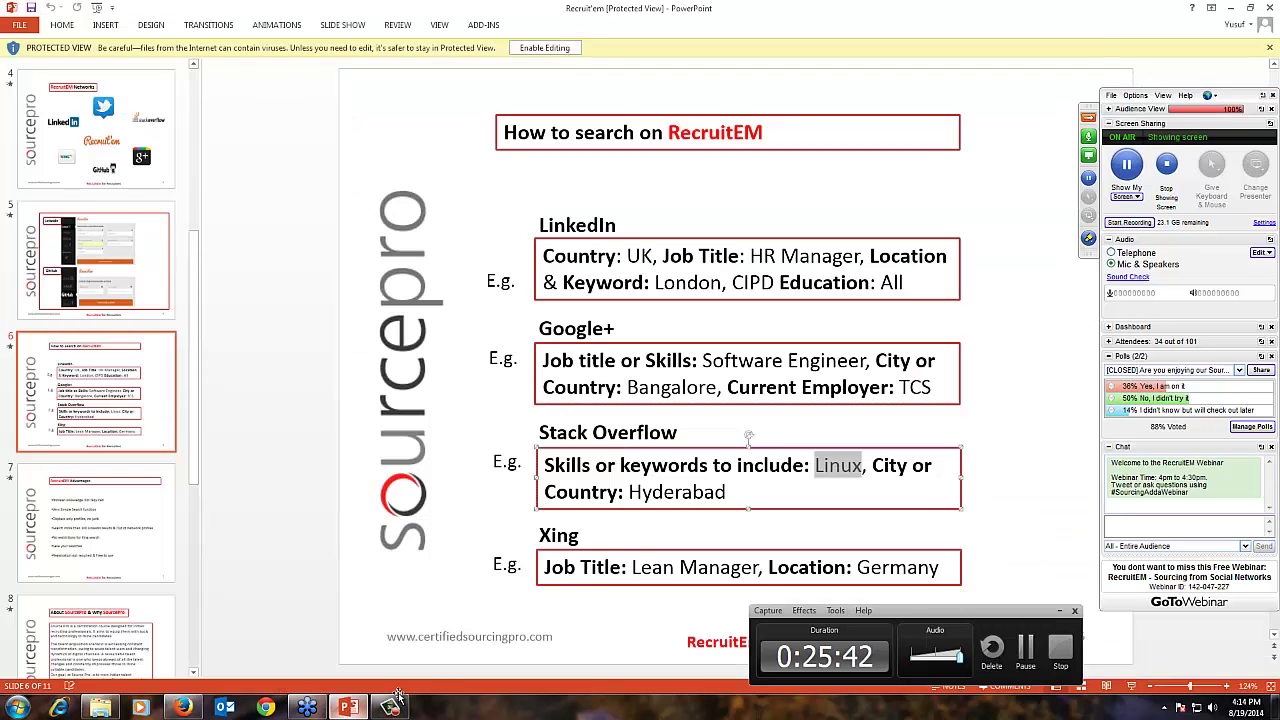
left_click(668, 492)
double_click(668, 492)
key("ctrl+c")
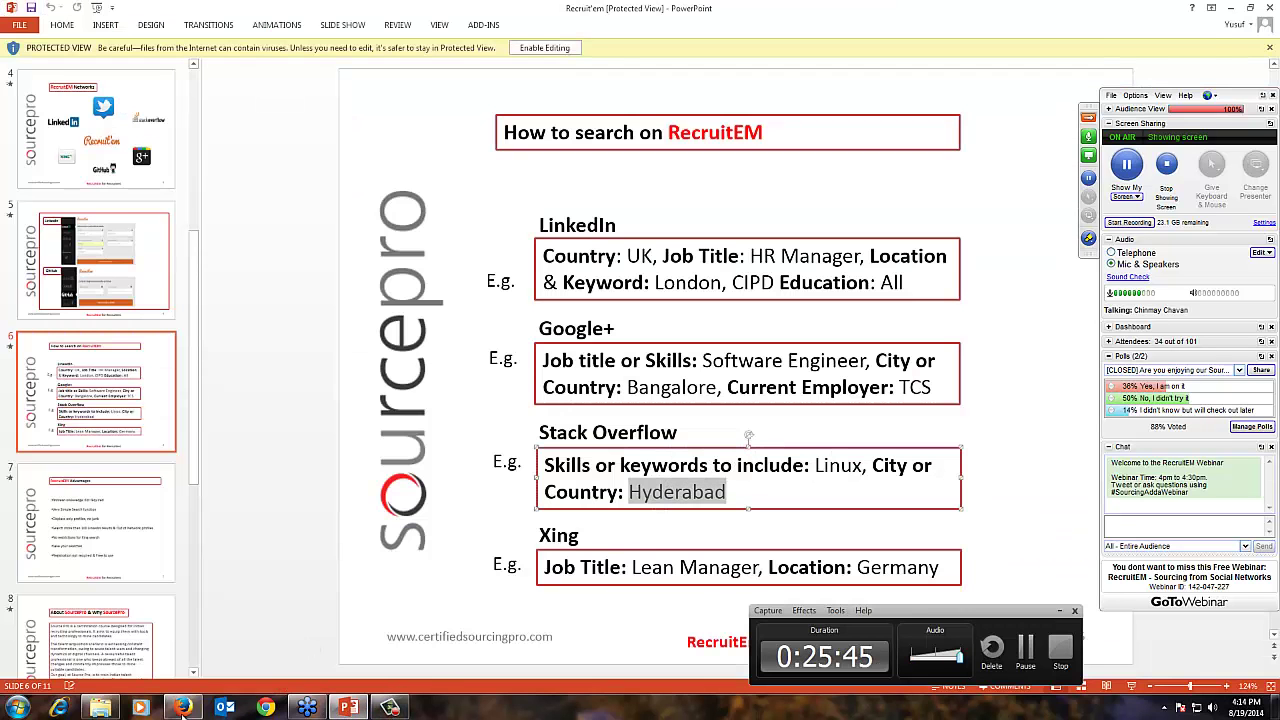
left_click(182, 707)
key("ctrl+v")
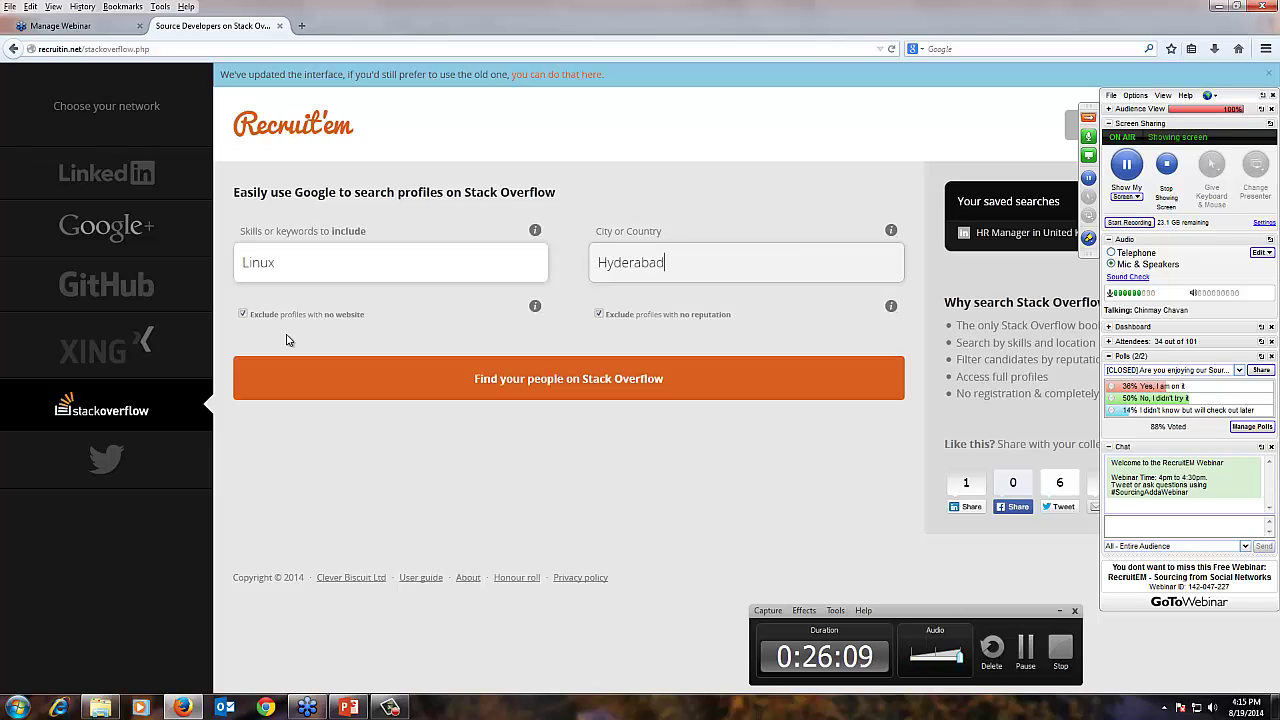
Stop excluding profiles with no reputation and no website, generate the Stack Overflow search, and open it in Google
left_click(600, 315)
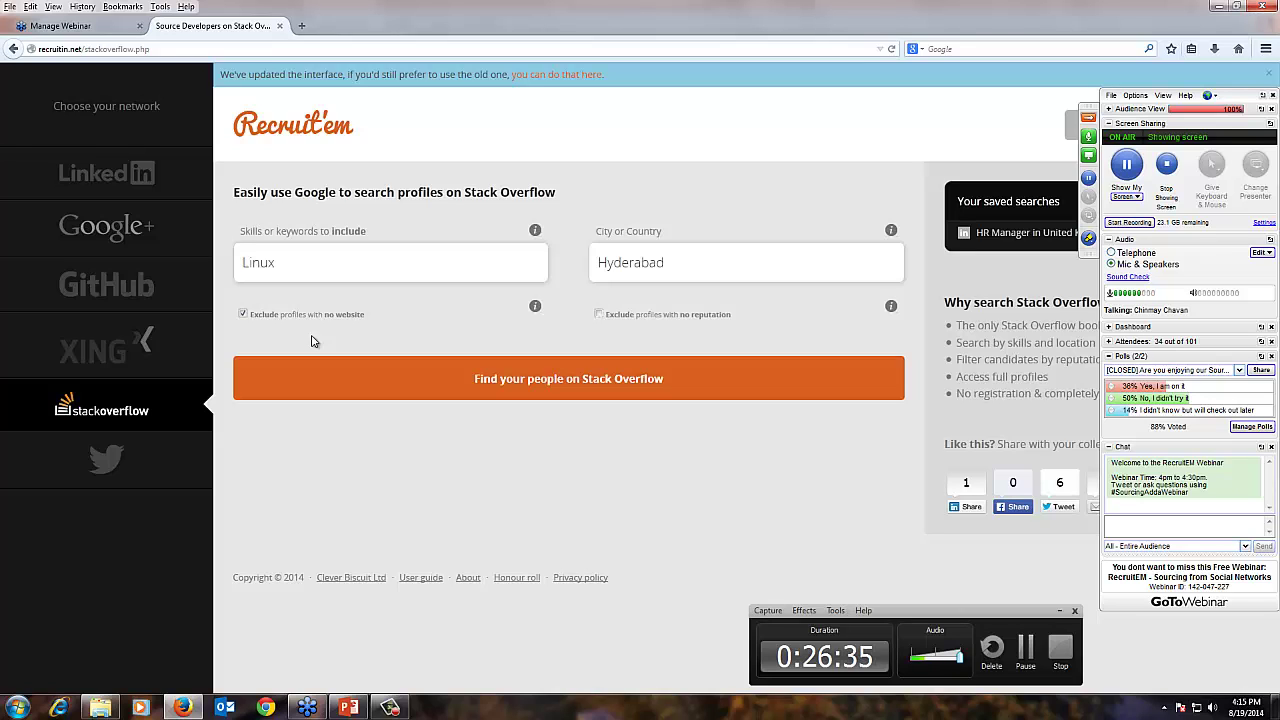
left_click(242, 314)
left_click(420, 385)
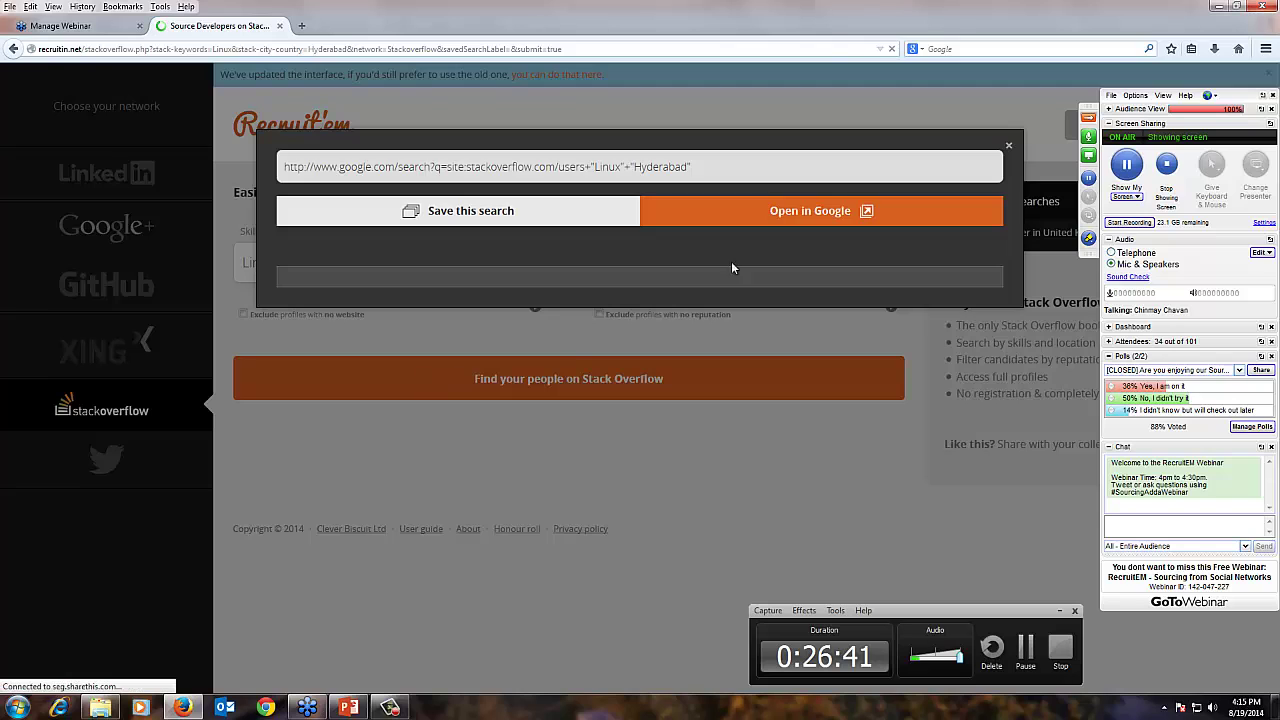
left_click(765, 214)
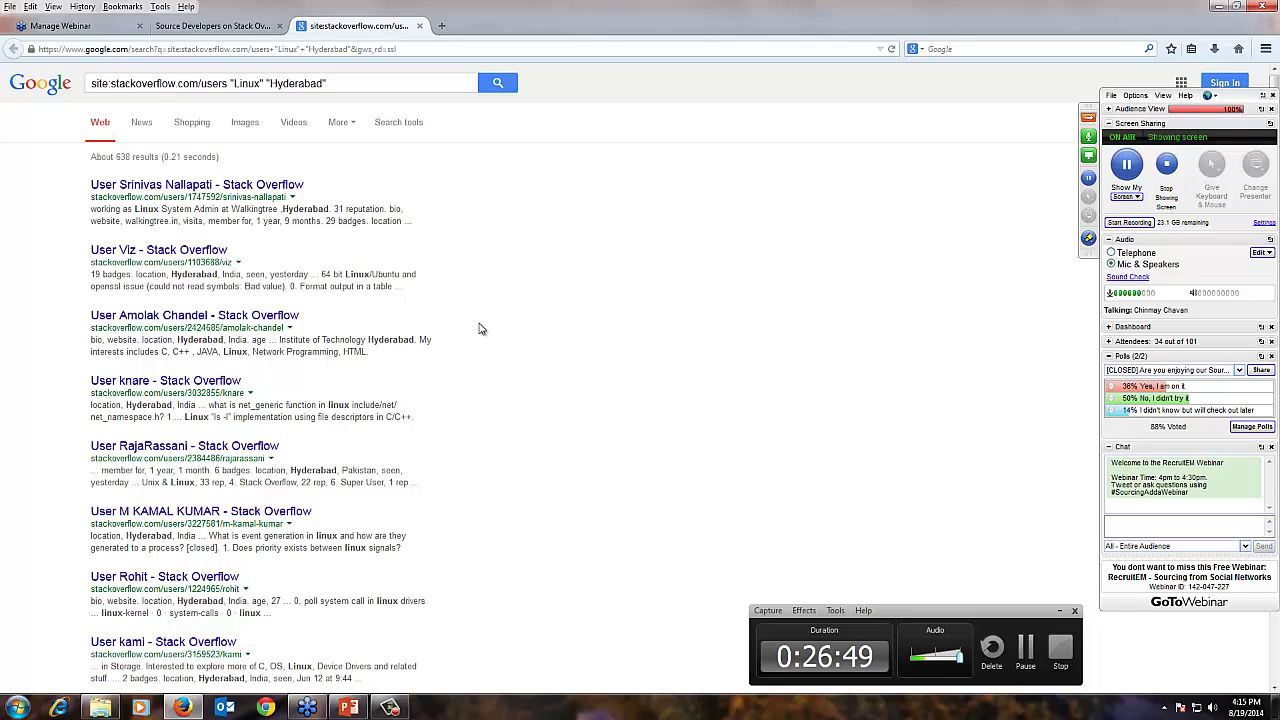
Open the first two Stack Overflow results in new tabs and highlight "Linux System Admin" in the first profile's bio
middle_click(245, 190)
middle_click(185, 255)
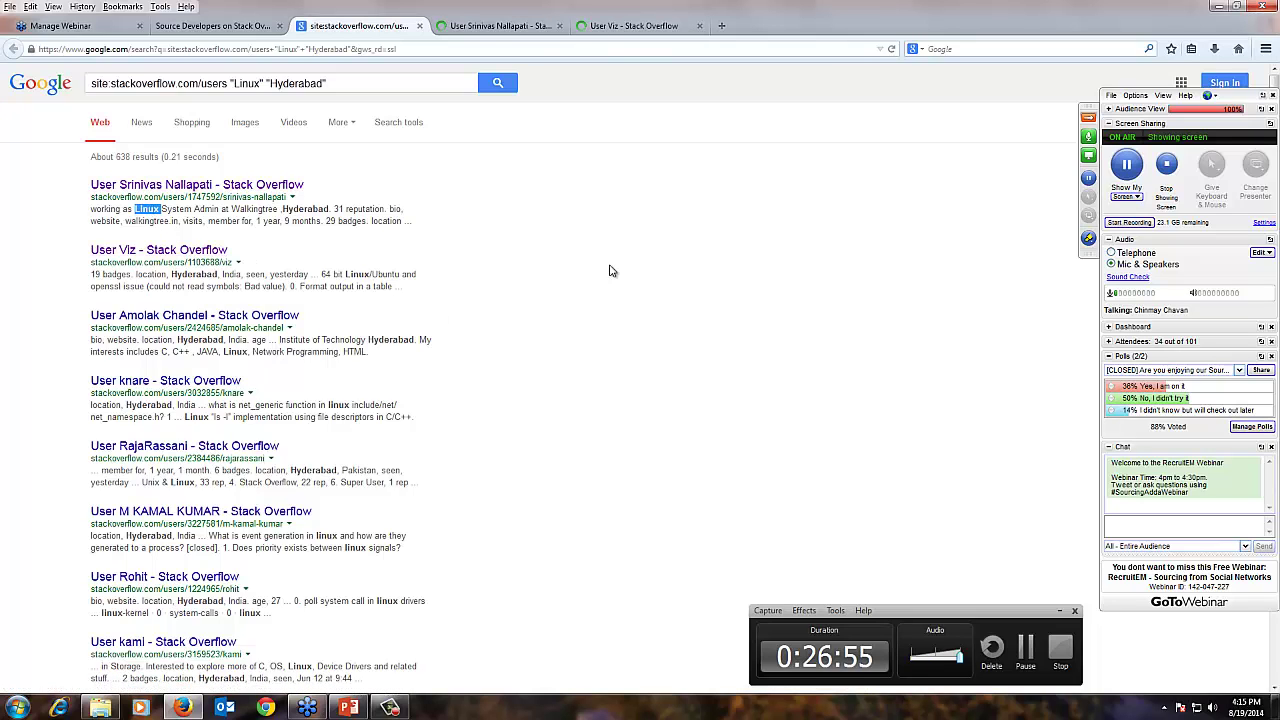
left_click(500, 27)
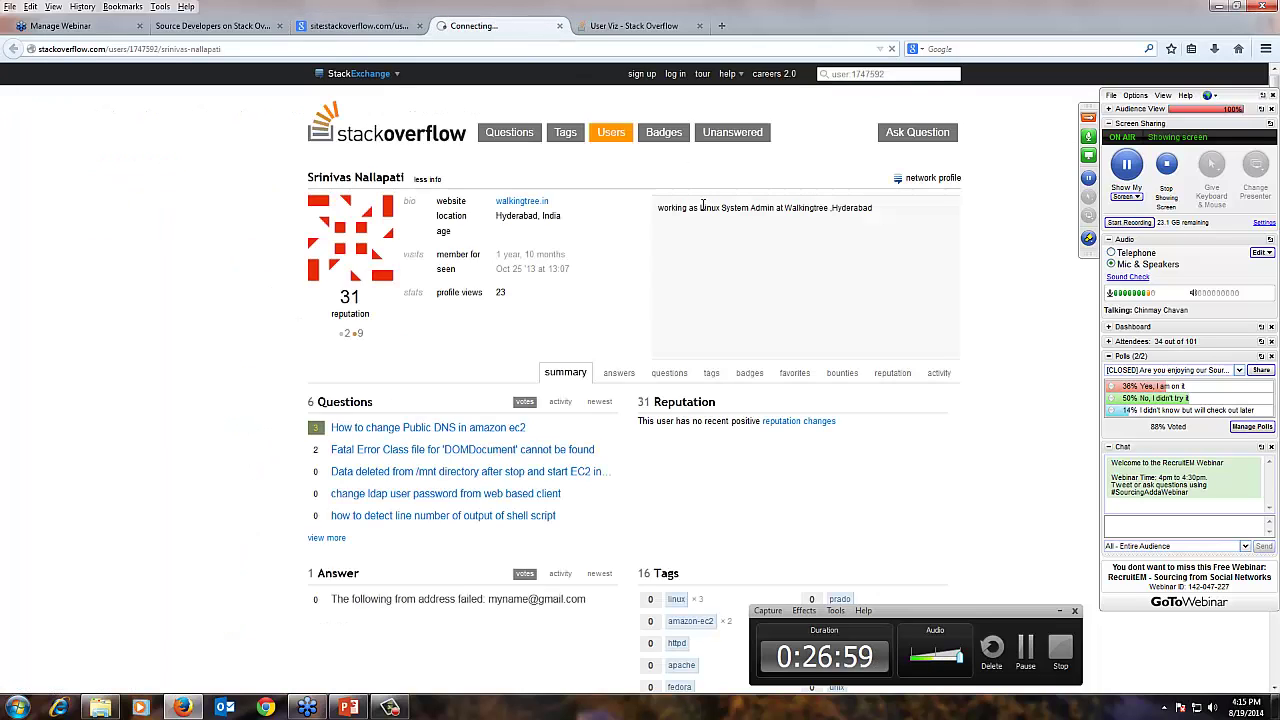
left_click_drag(700, 208, 775, 208)
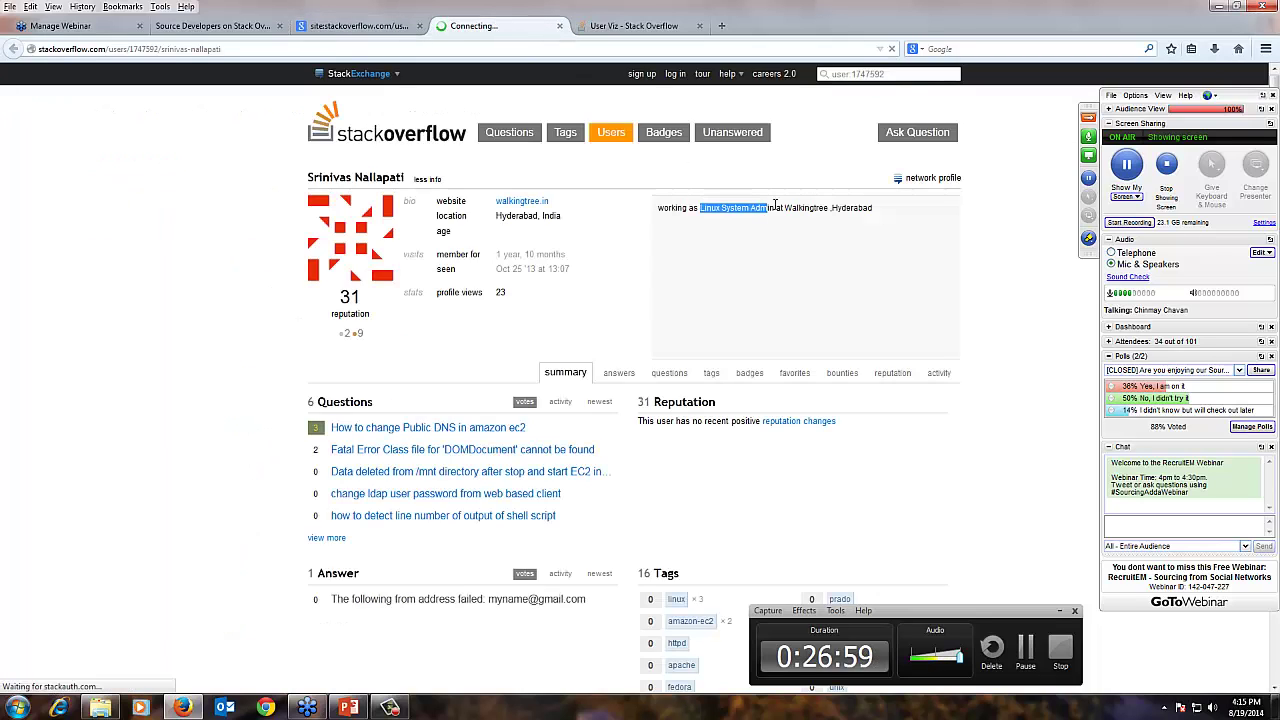
Highlight "with Linux" in the second profile's bio and close both Stack Overflow profile pages
left_click(634, 27)
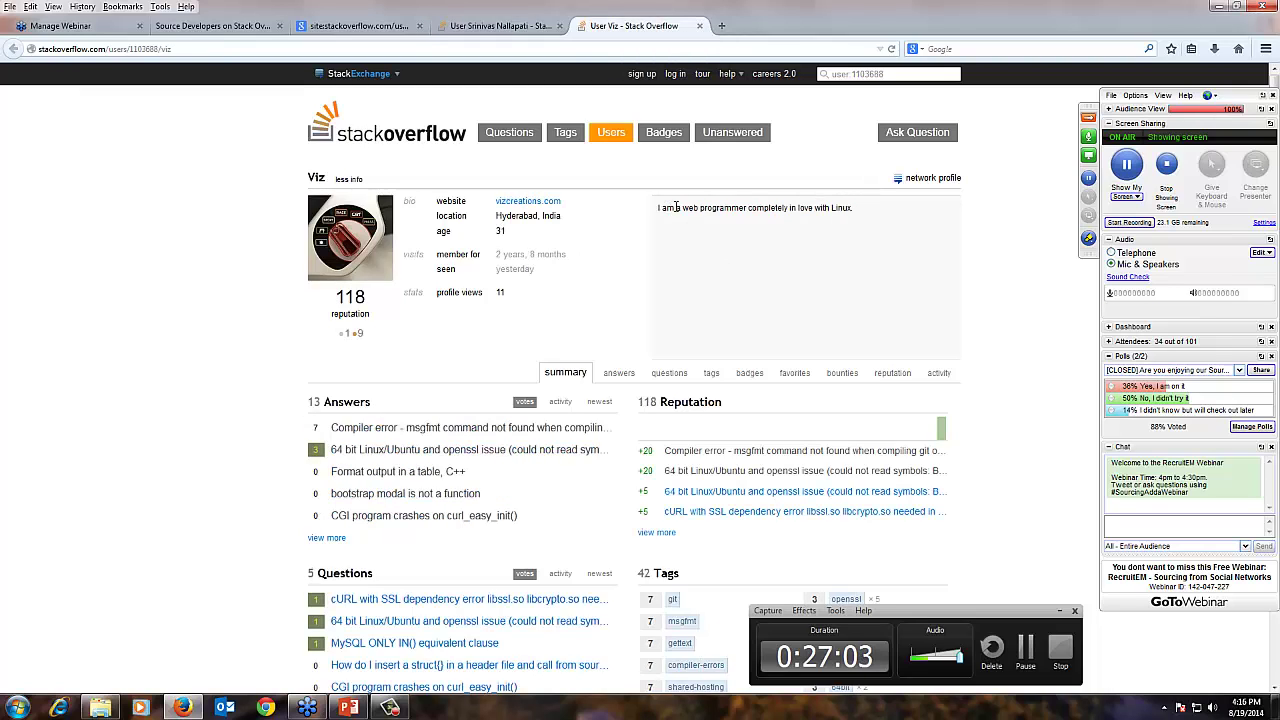
left_click_drag(683, 208, 853, 208)
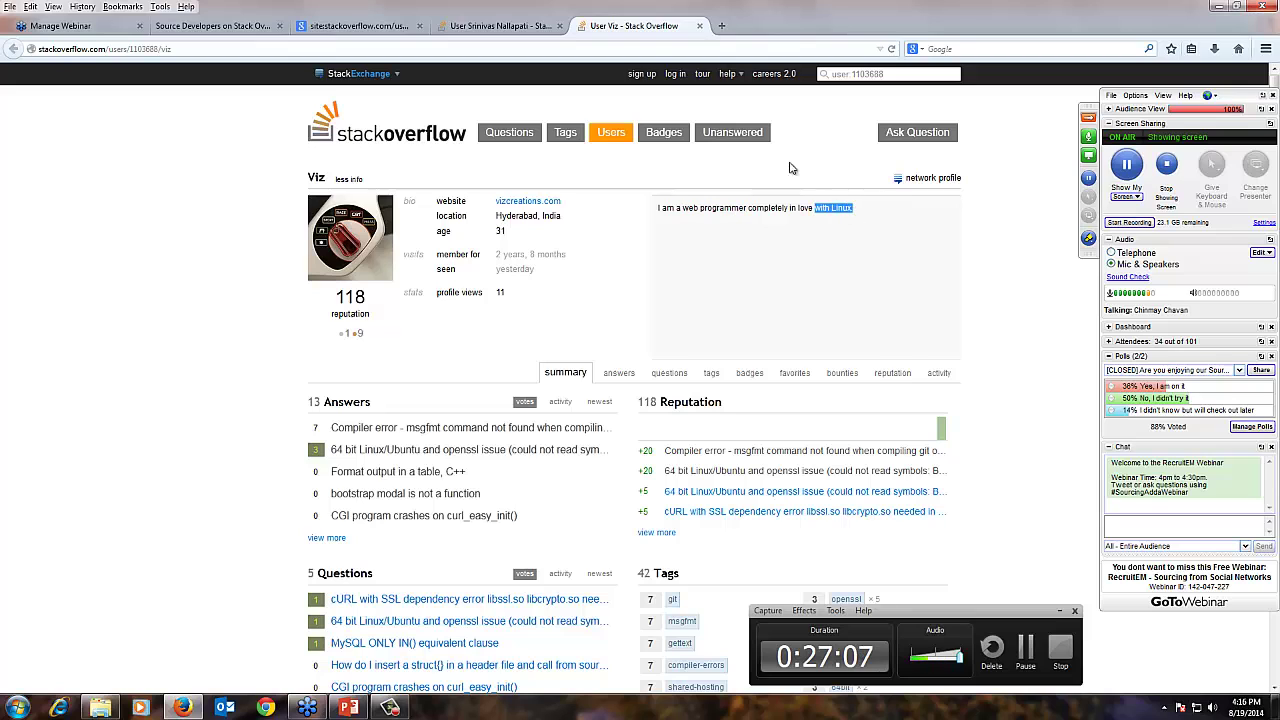
middle_click(652, 28)
middle_click(480, 28)
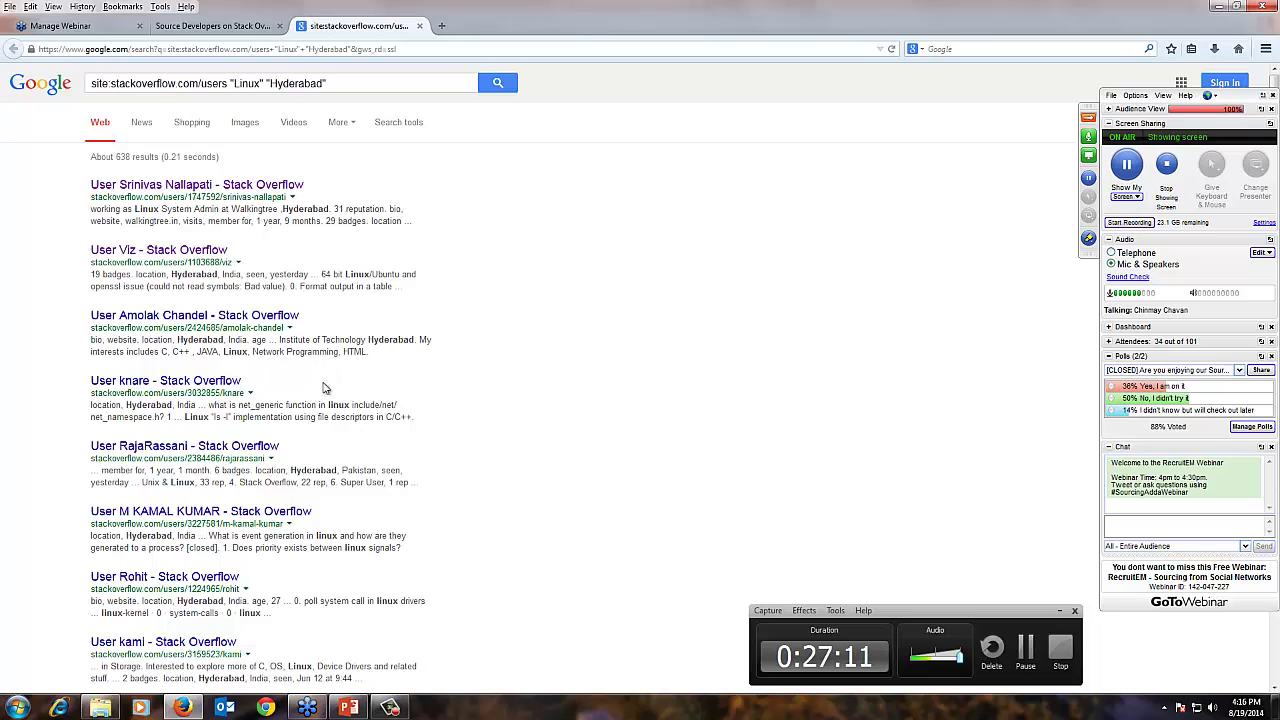
Review the Google results, highlighting "linux" in the sixth result's snippet, and close the results page
scroll(314, 432, "down", 1)
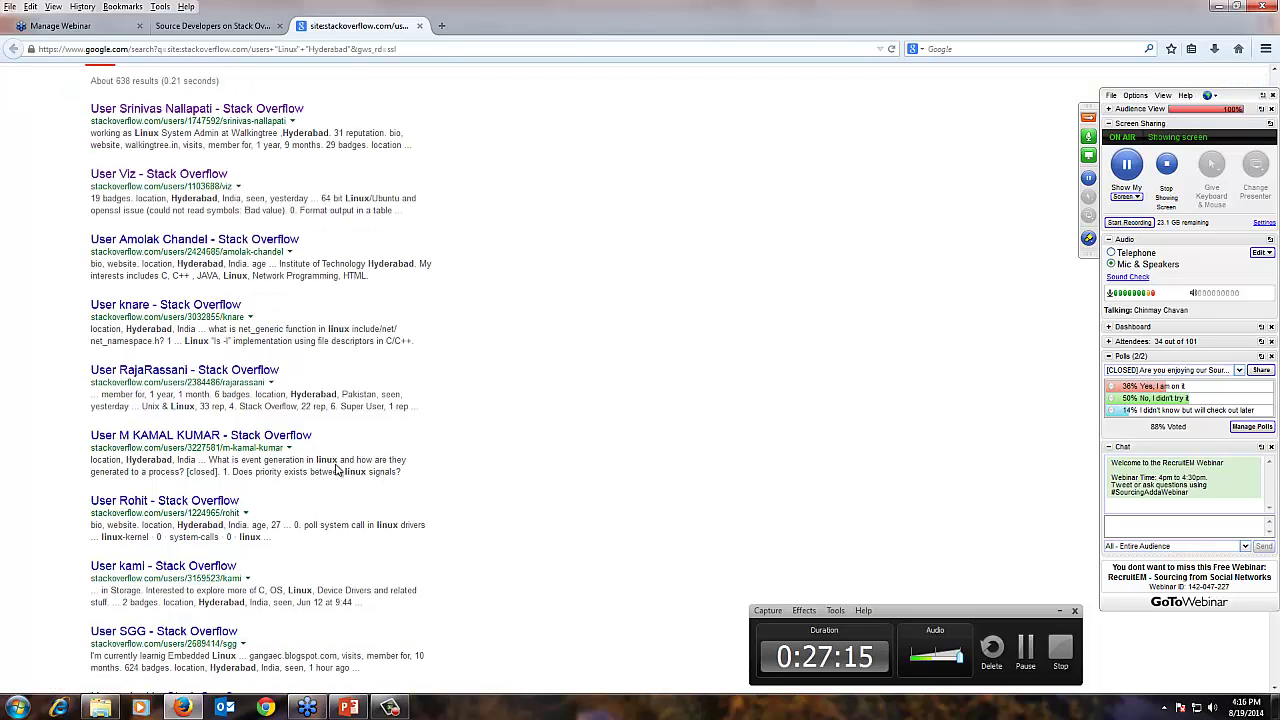
double_click(328, 460)
double_click(355, 472)
scroll(351, 476, "down", 2)
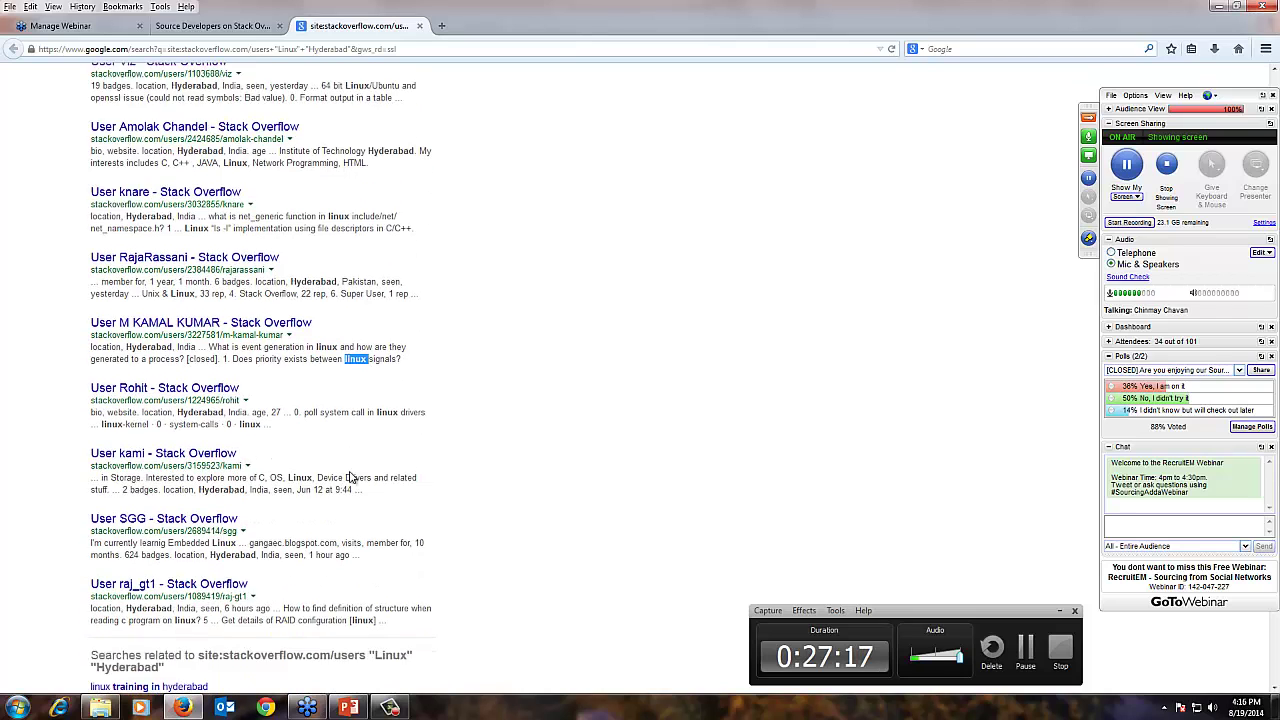
scroll(349, 477, "up", 3)
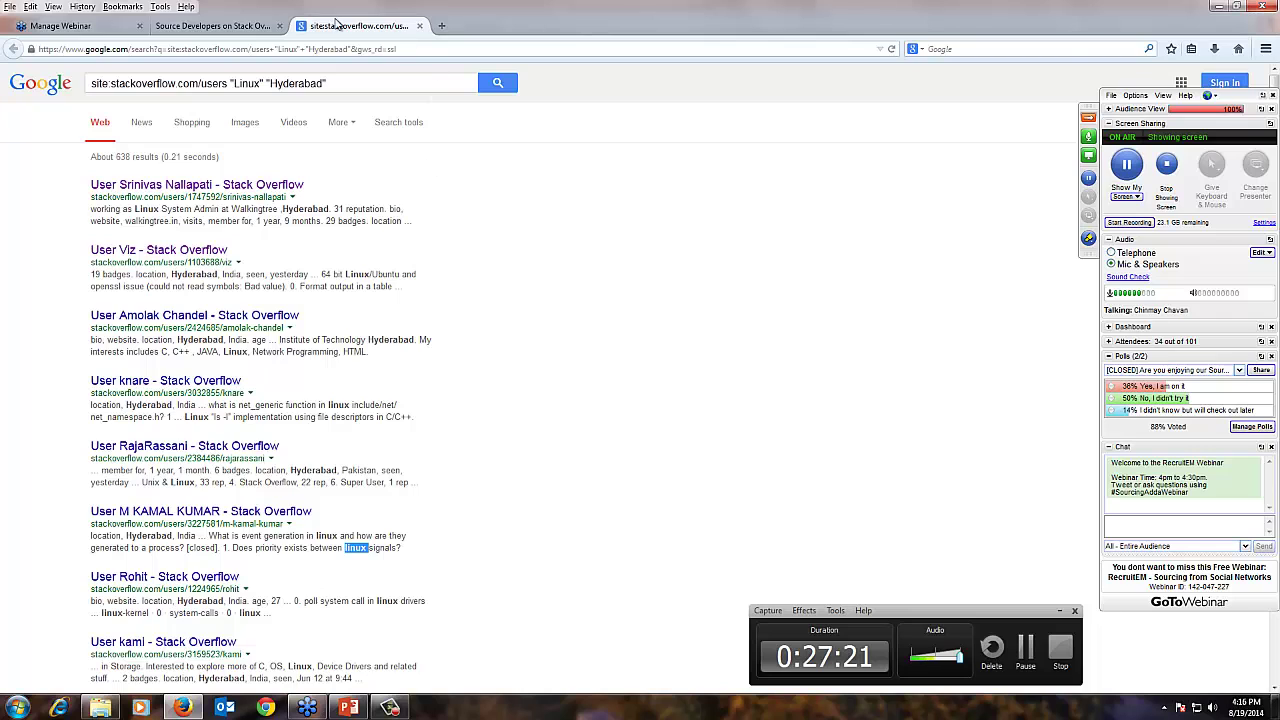
left_click(210, 25)
Check the Xing example on the PowerPoint slide, return to Firefox, and open Recruit'em's Xing search form in place of Stack Overflow
left_click(348, 707)
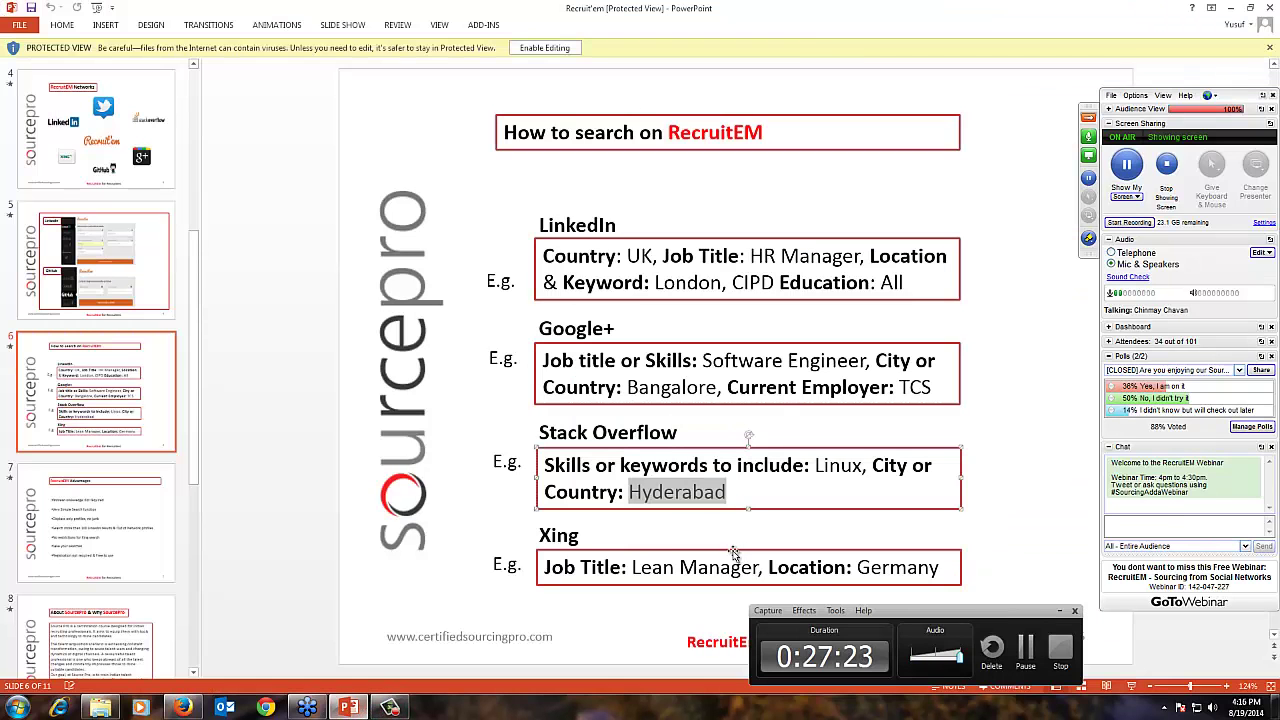
left_click(636, 562)
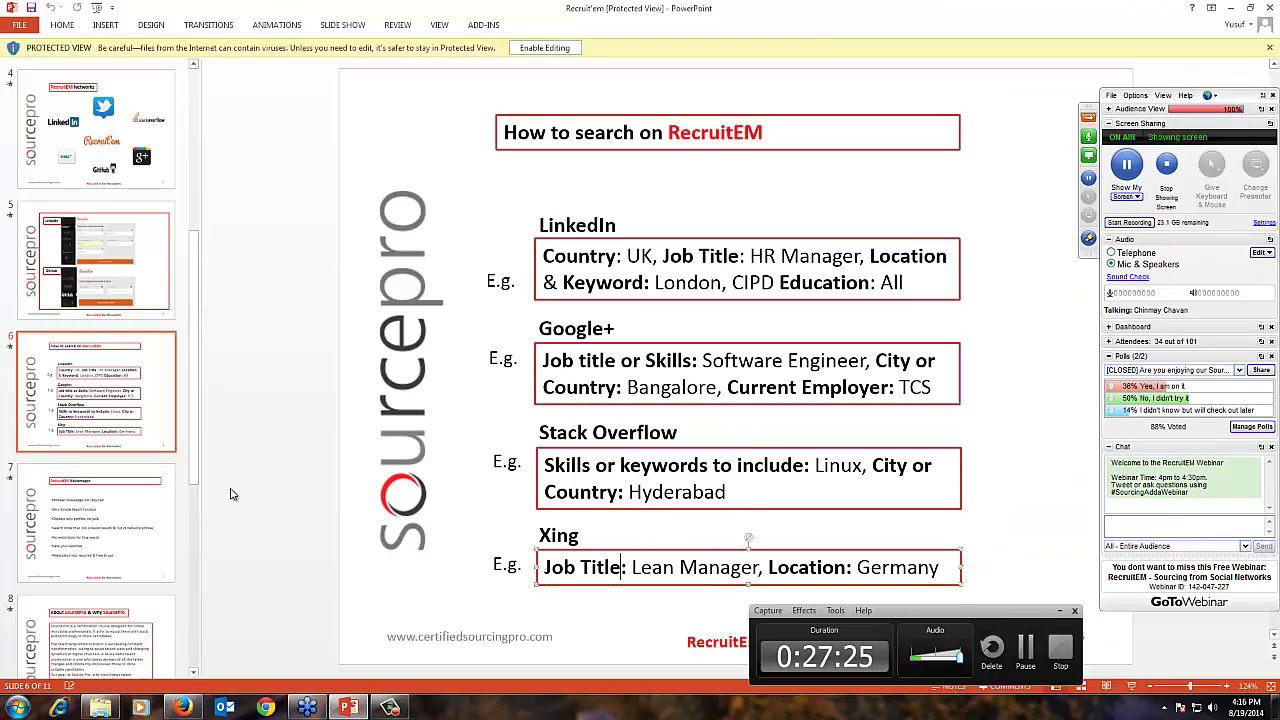
left_click(182, 707)
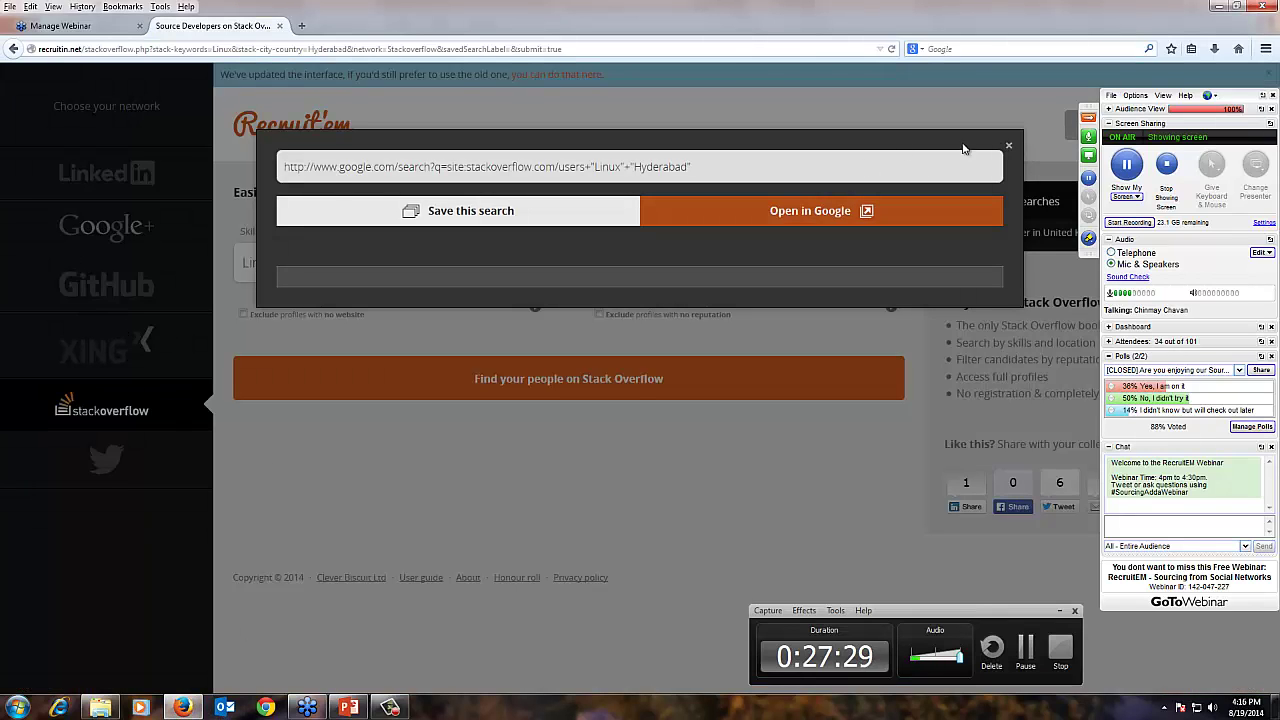
left_click(225, 191)
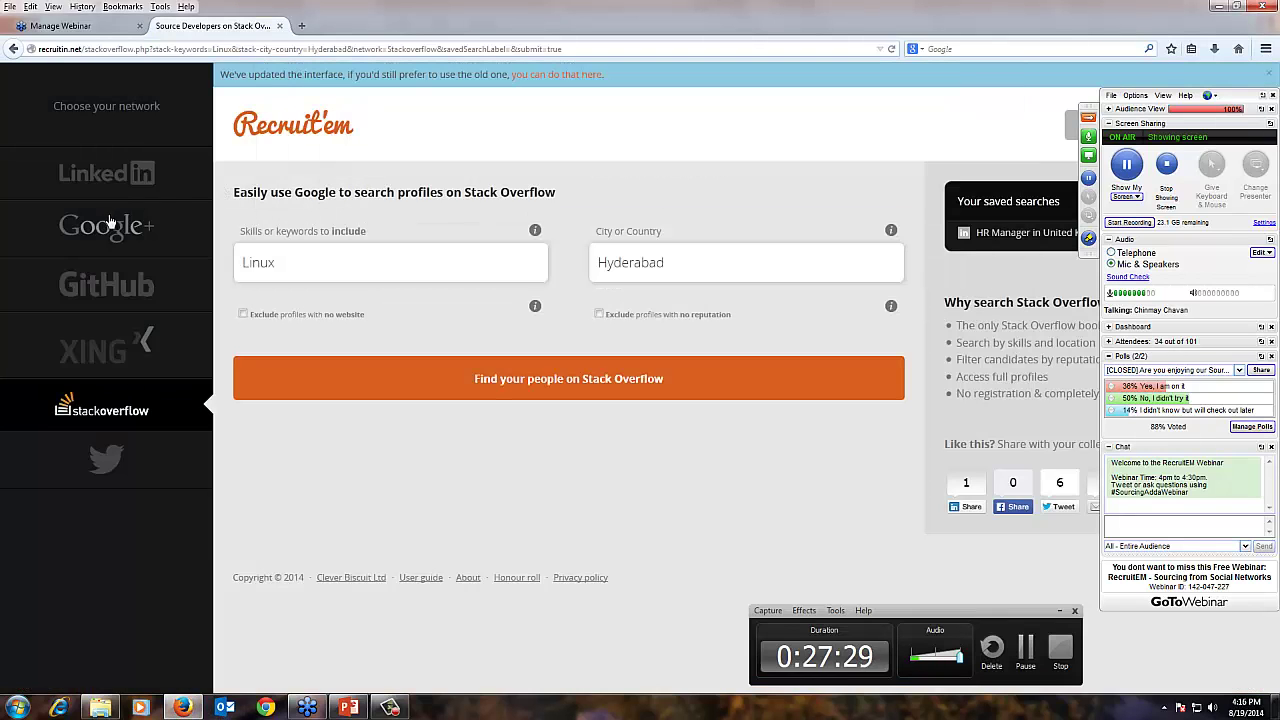
left_click(83, 357)
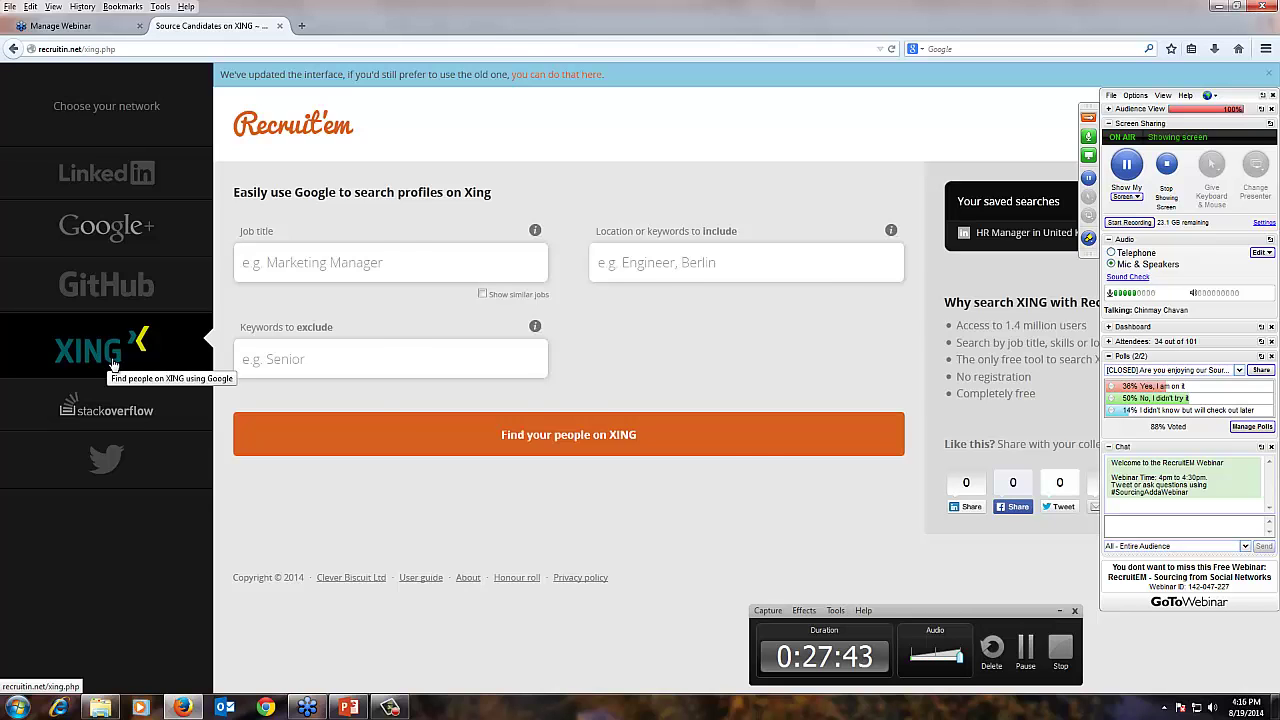
Copy "Lean Manager" from the slide's Xing example in PowerPoint and paste it as the job title in Recruit'em
key("alt+Tab")
left_click_drag(646, 568, 758, 568)
key("ctrl+c")
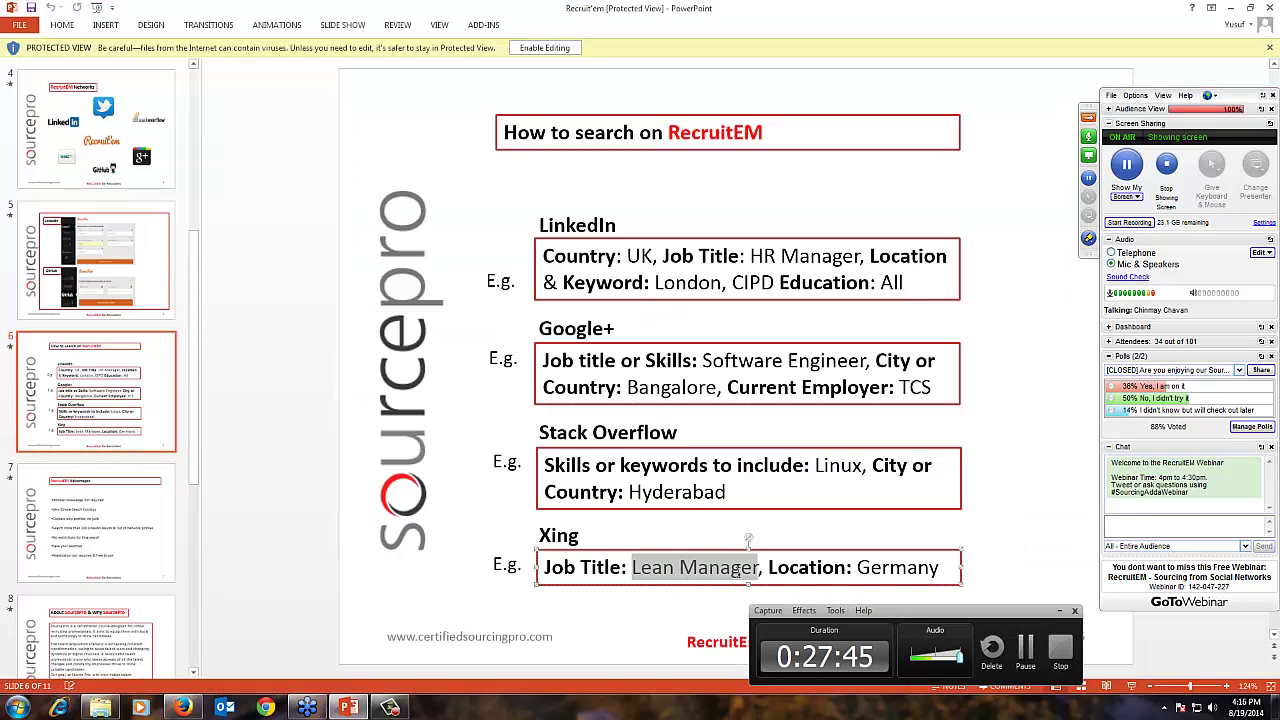
key("alt+Tab")
left_click(390, 277)
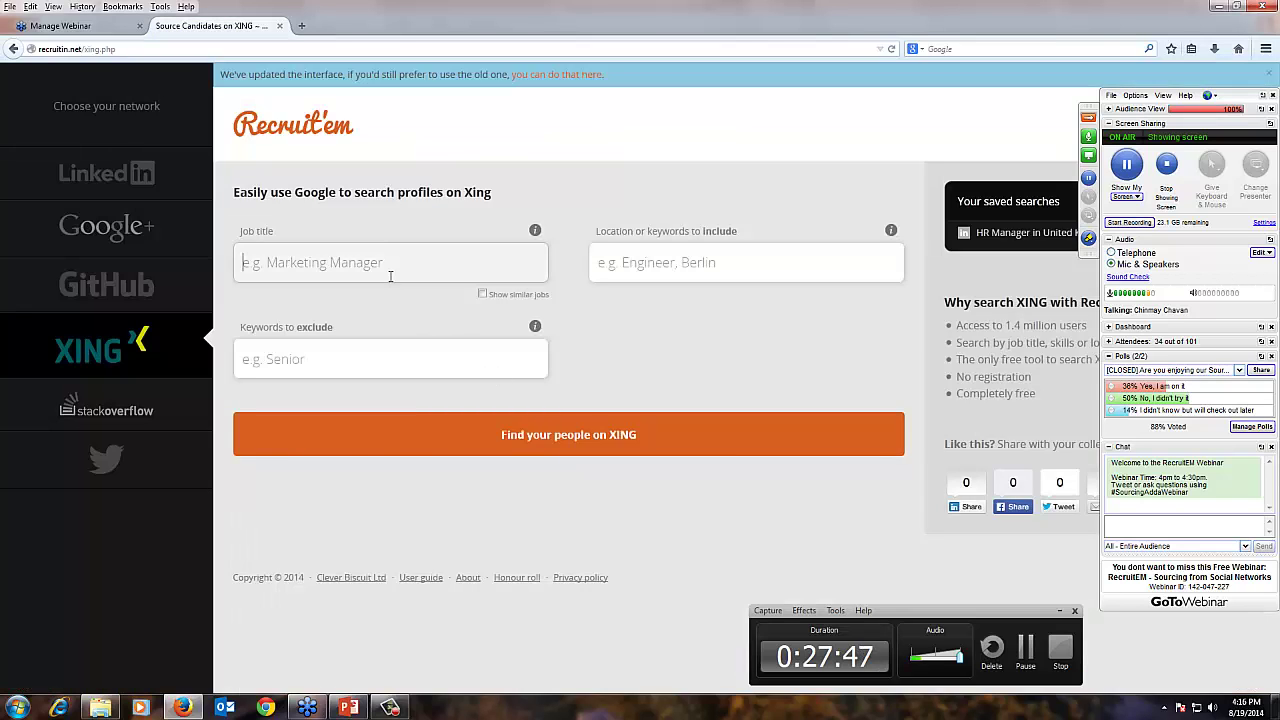
key("ctrl+v")
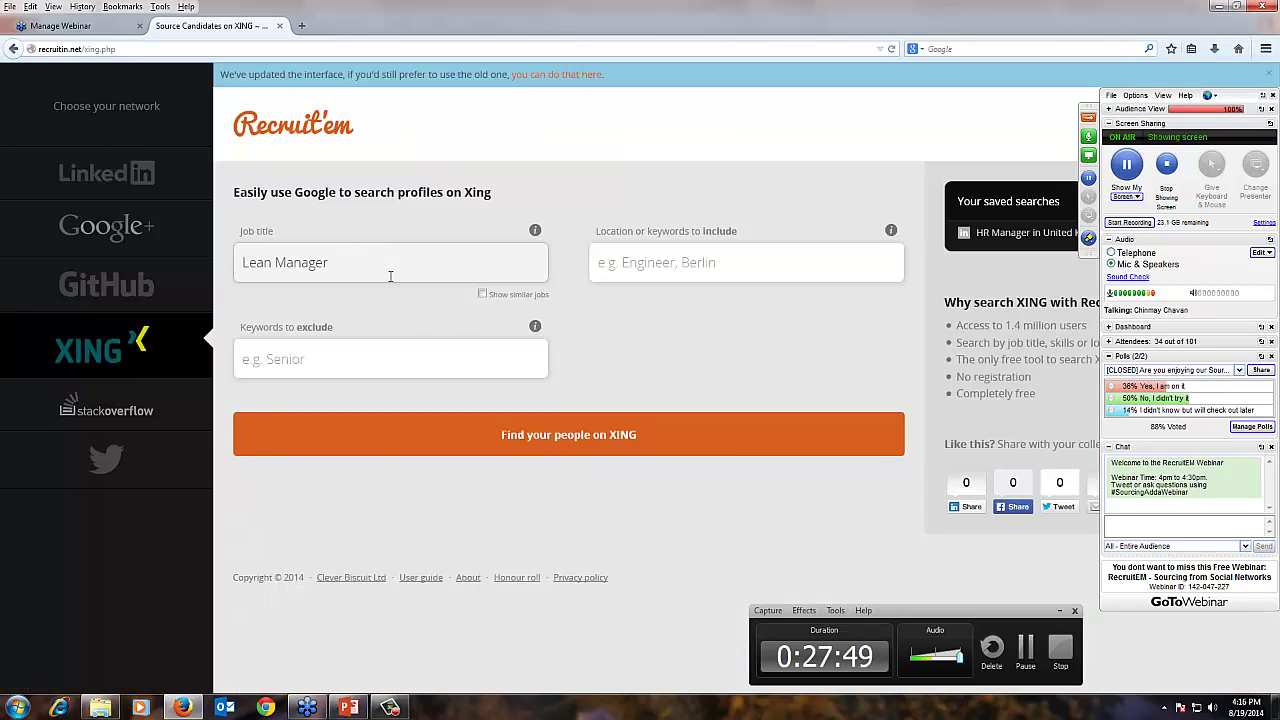
Copy "Germany" from the slide's Xing example in PowerPoint and paste it as the location or keywords to include in Recruit'em
key("alt+Tab")
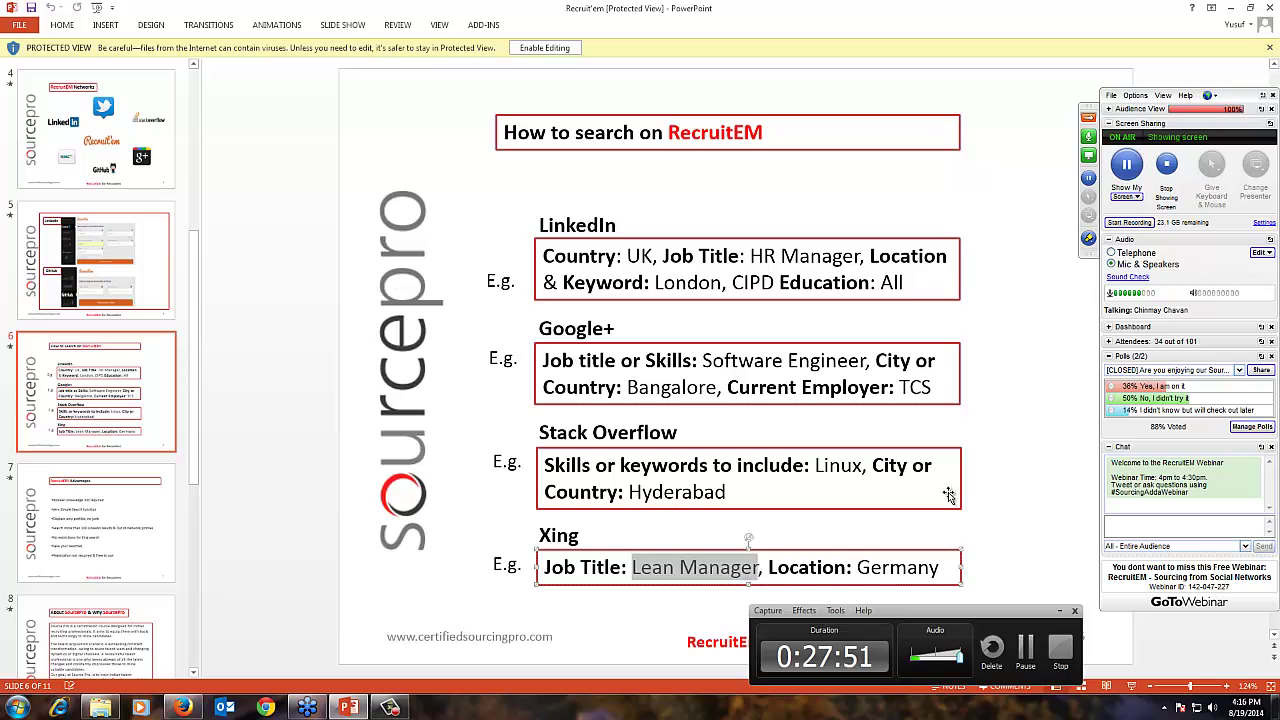
double_click(914, 566)
key("ctrl+c")
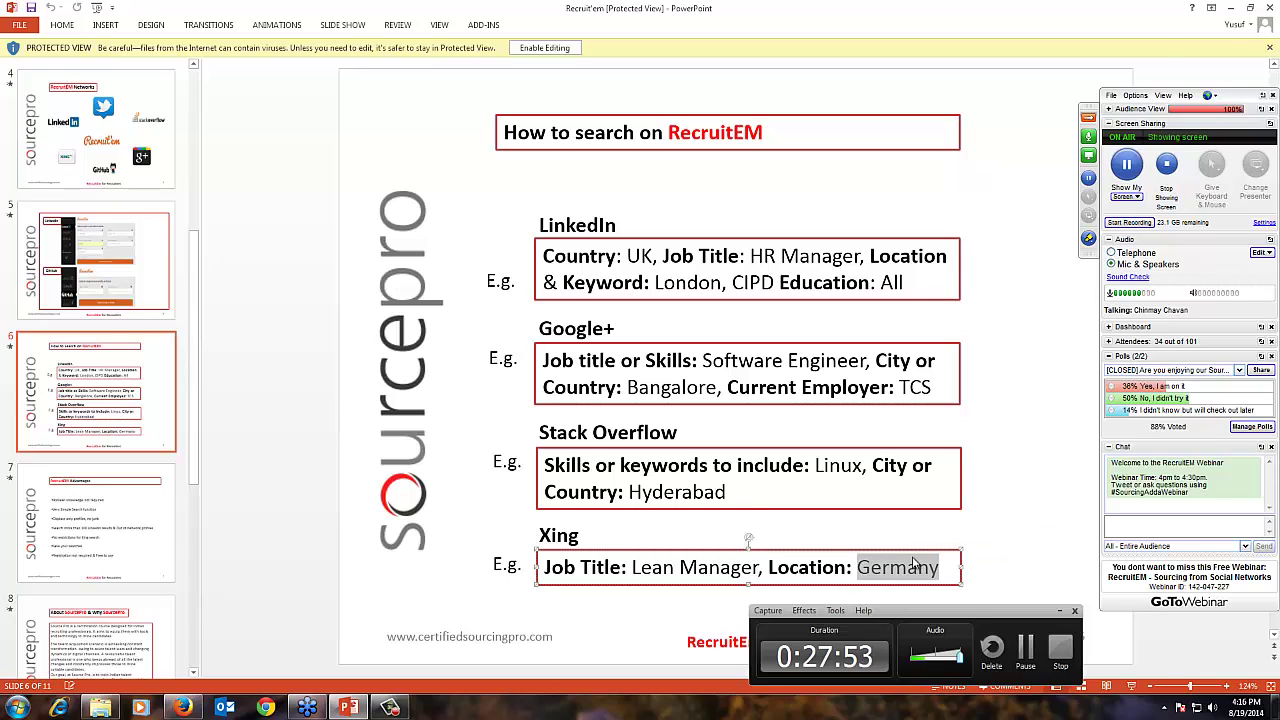
key("alt+Tab")
left_click(602, 262)
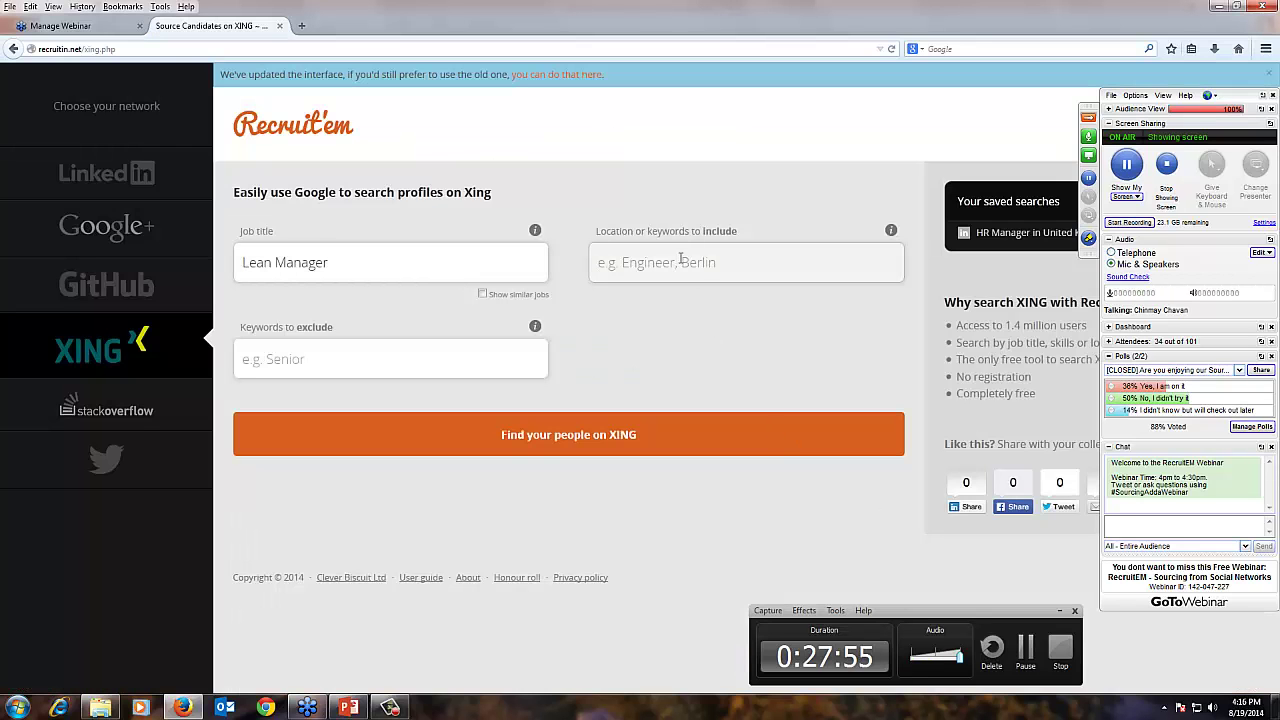
key("ctrl+v")
Generate the Xing search for Lean Manager in Germany and open it in Google
left_click(337, 263)
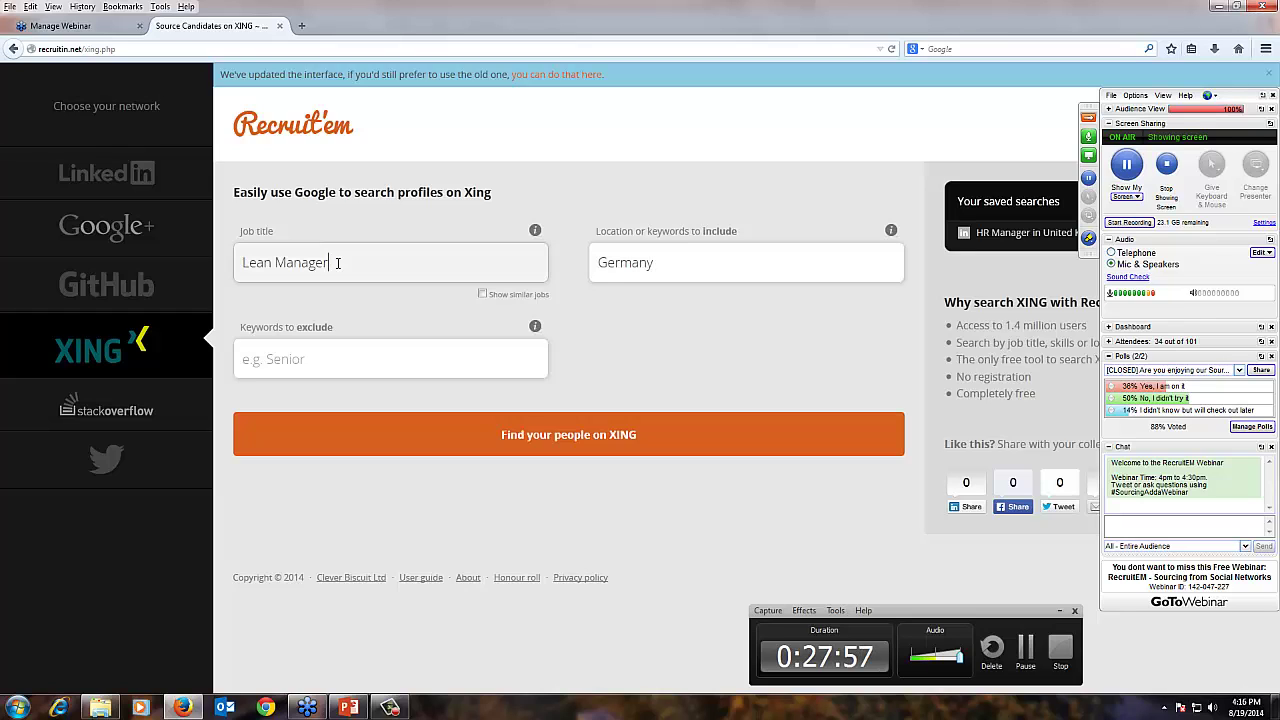
left_click(579, 449)
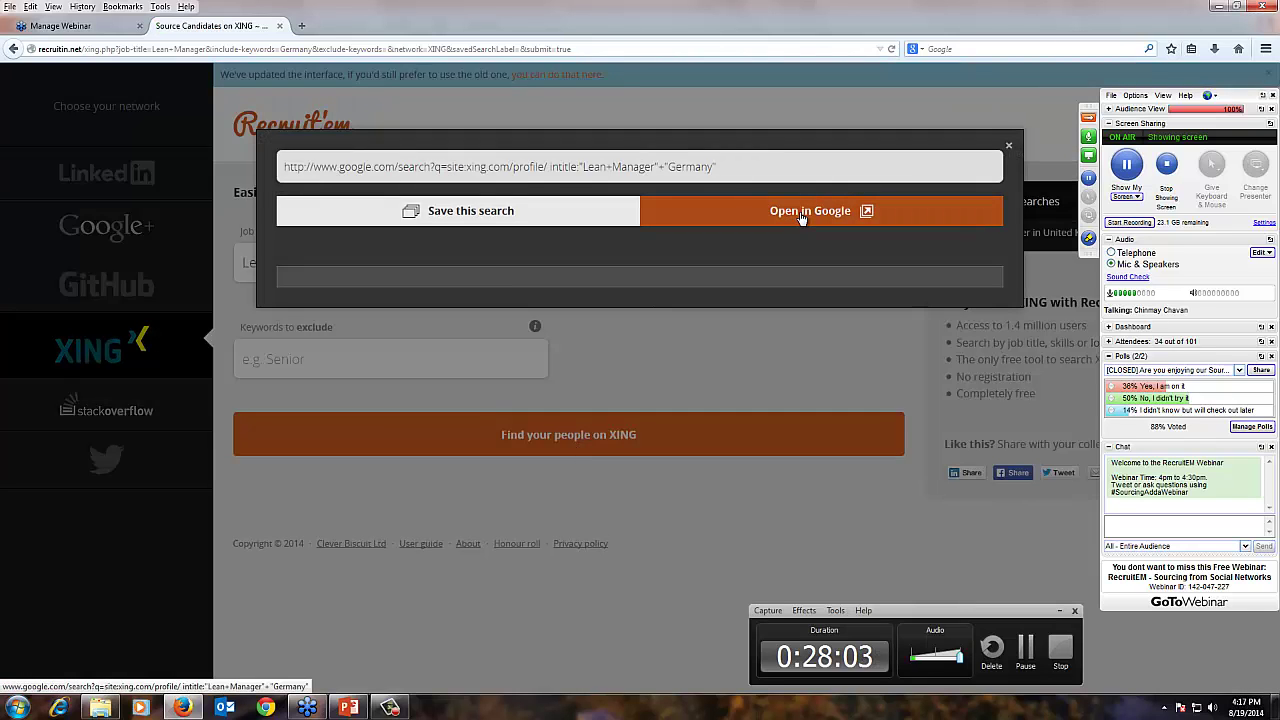
left_click(801, 214)
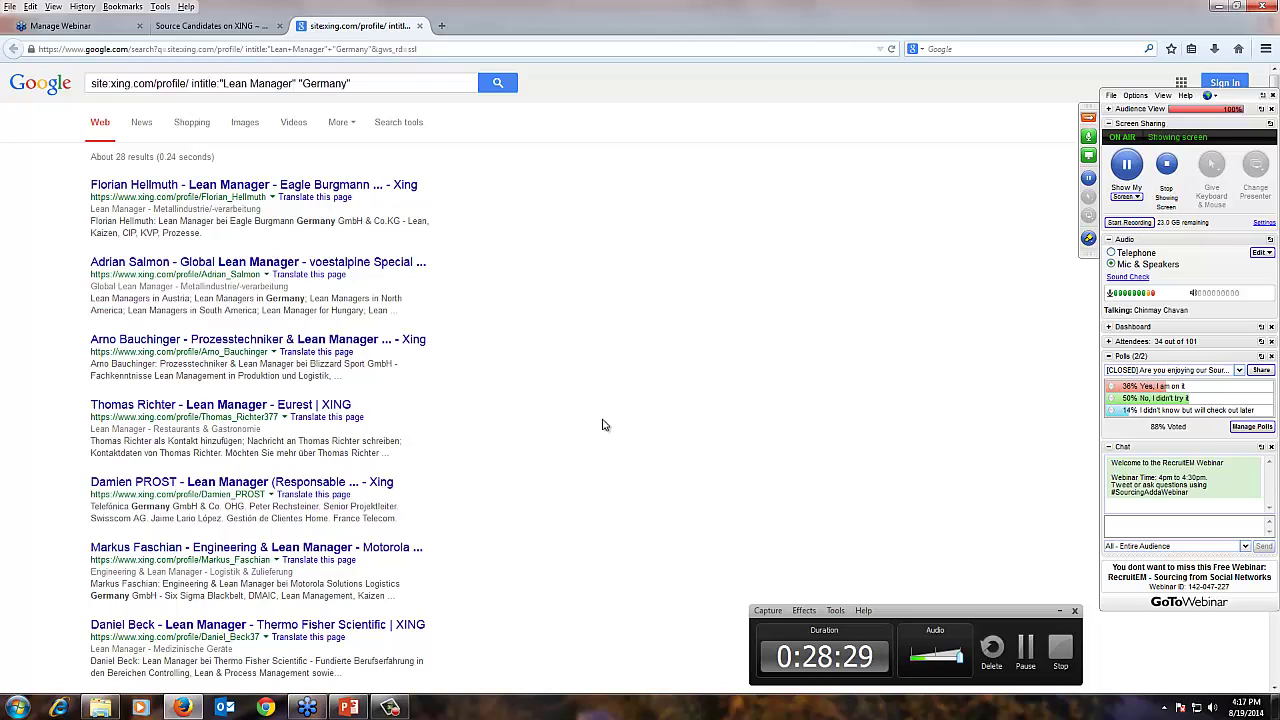
Open the first three Xing profiles from the Google results in separate background tabs
middle_click(224, 191)
middle_click(243, 343)
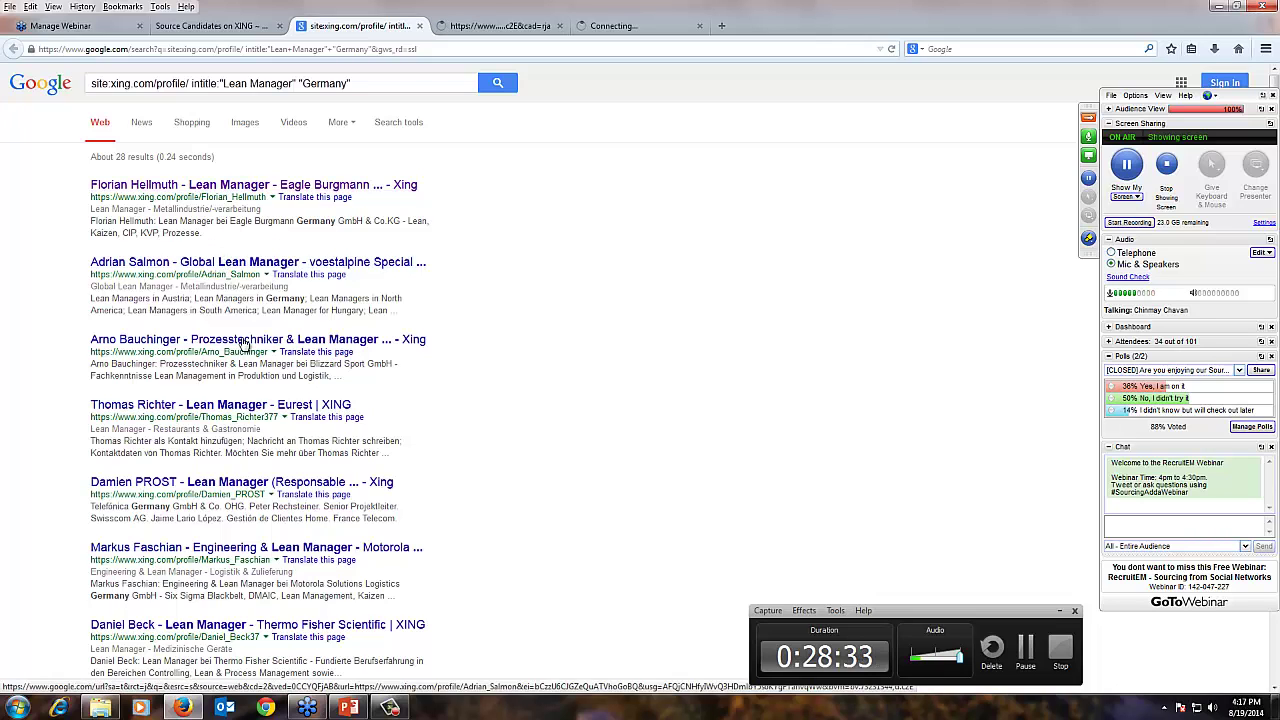
middle_click(244, 343)
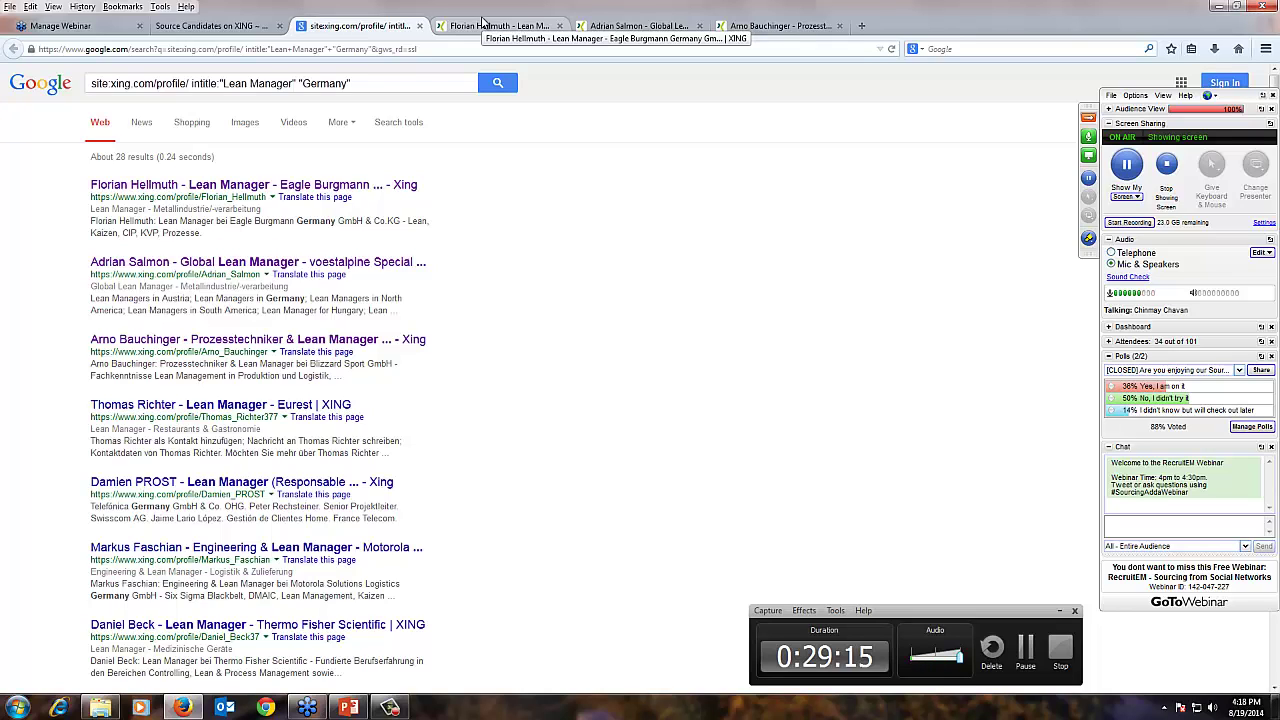
Review the three opened Xing profiles, highlighting the first one's job title and checking the professional experience on the other two
left_click(490, 25)
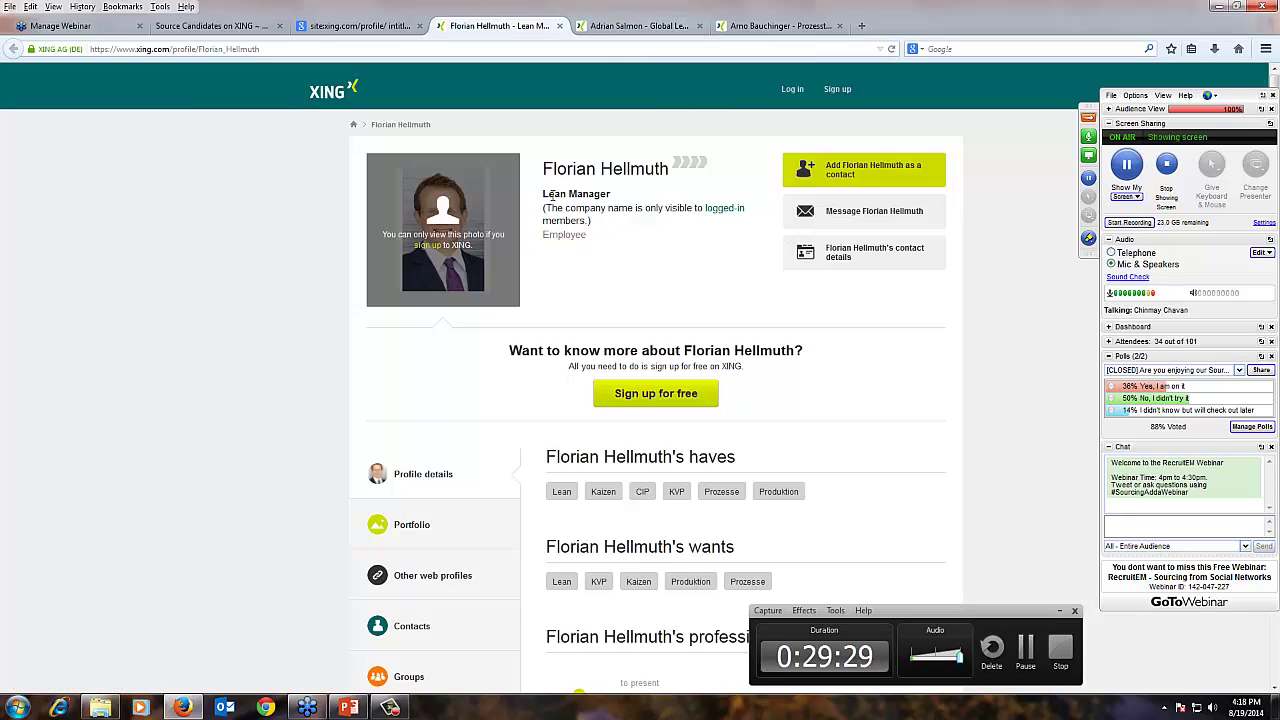
left_click_drag(545, 199, 638, 199)
left_click(620, 30)
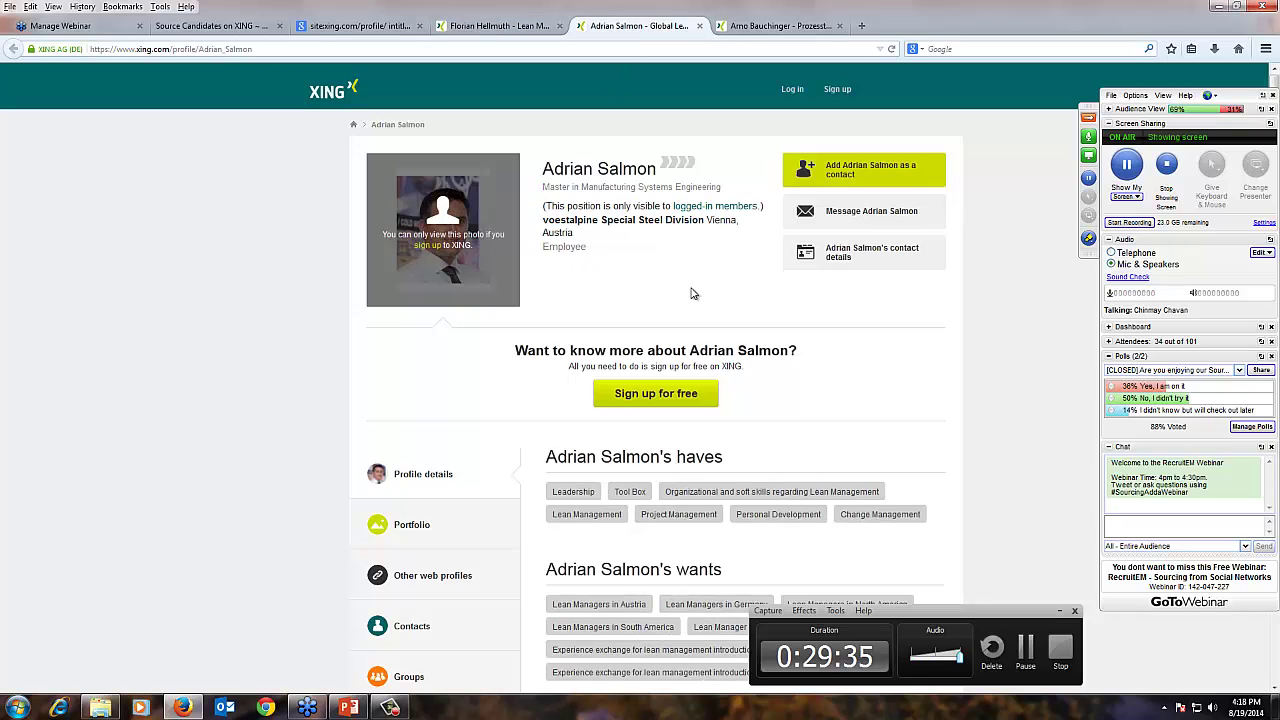
scroll(690, 293, "down", 5)
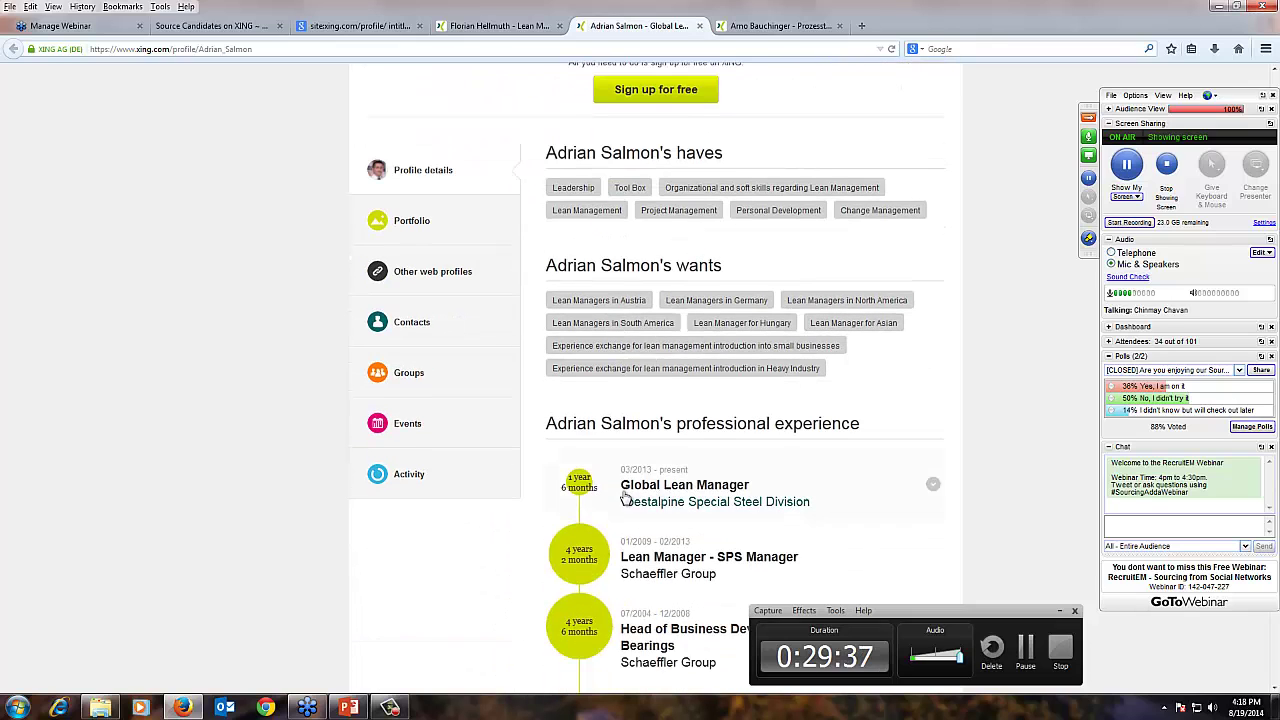
left_click(780, 26)
scroll(750, 385, "down", 4)
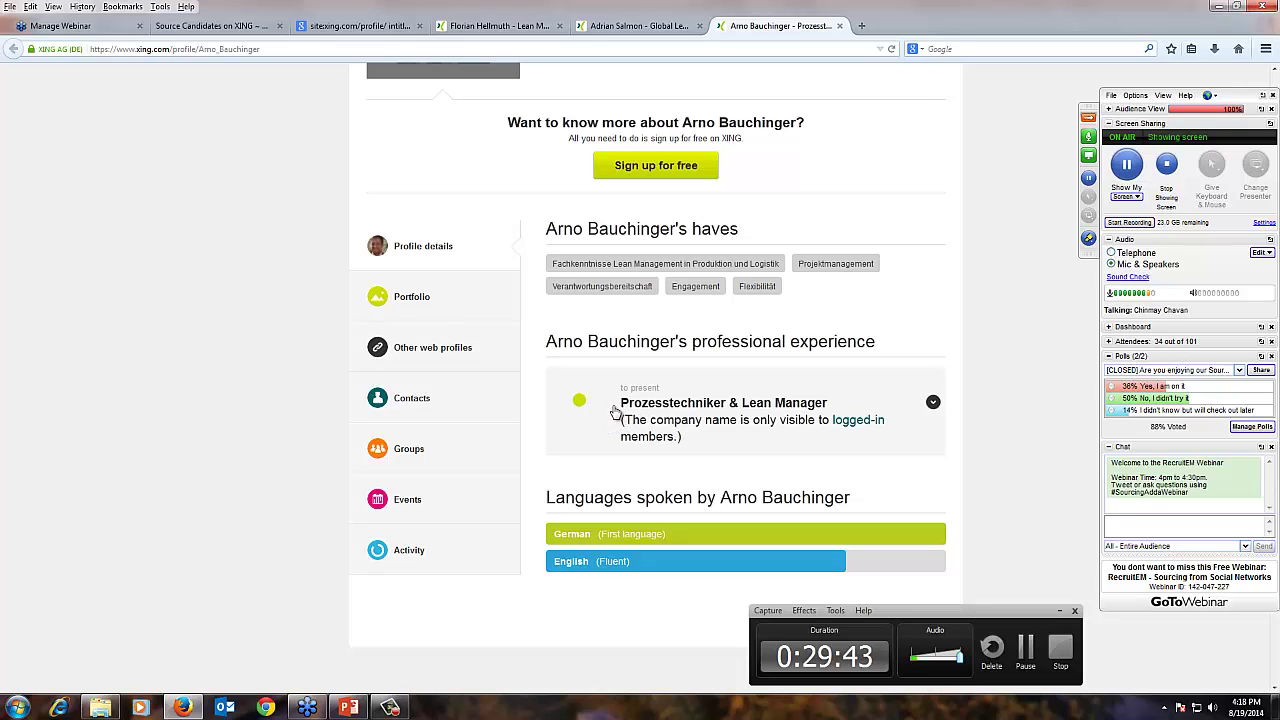
scroll(688, 428, "up", 4)
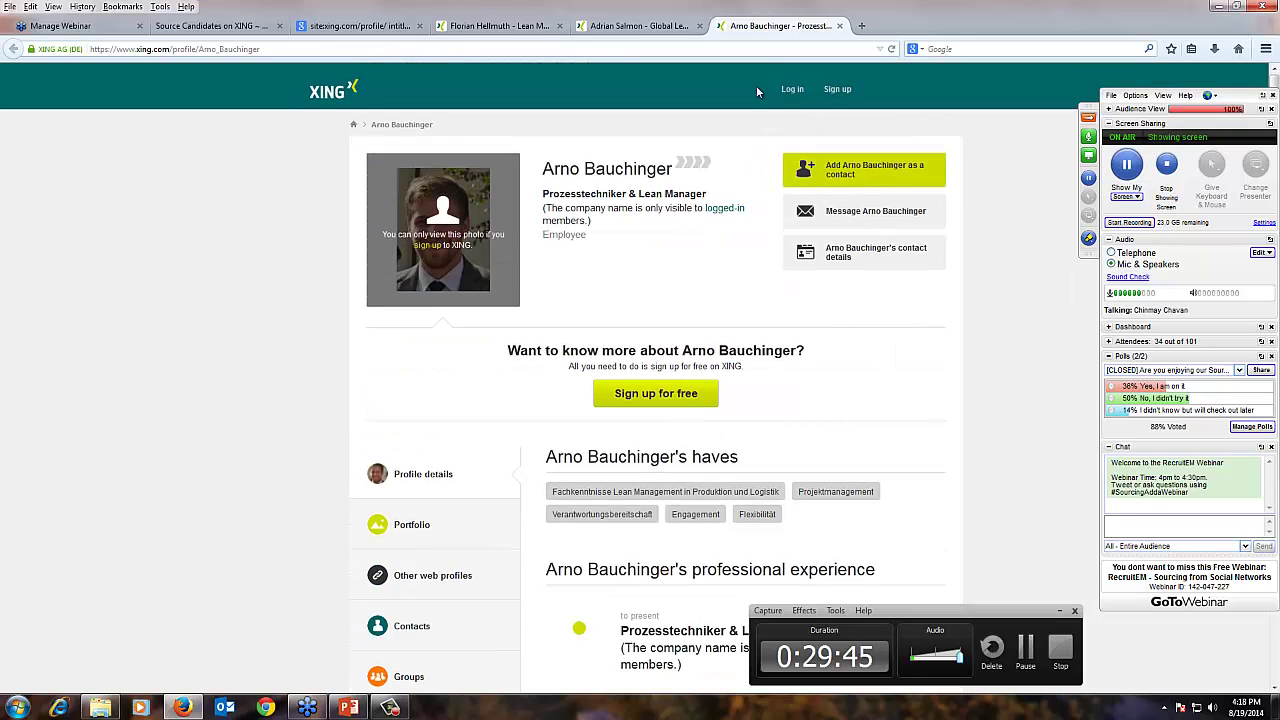
Close the three Xing profile tabs and return to the Google results
middle_click(767, 28)
middle_click(636, 30)
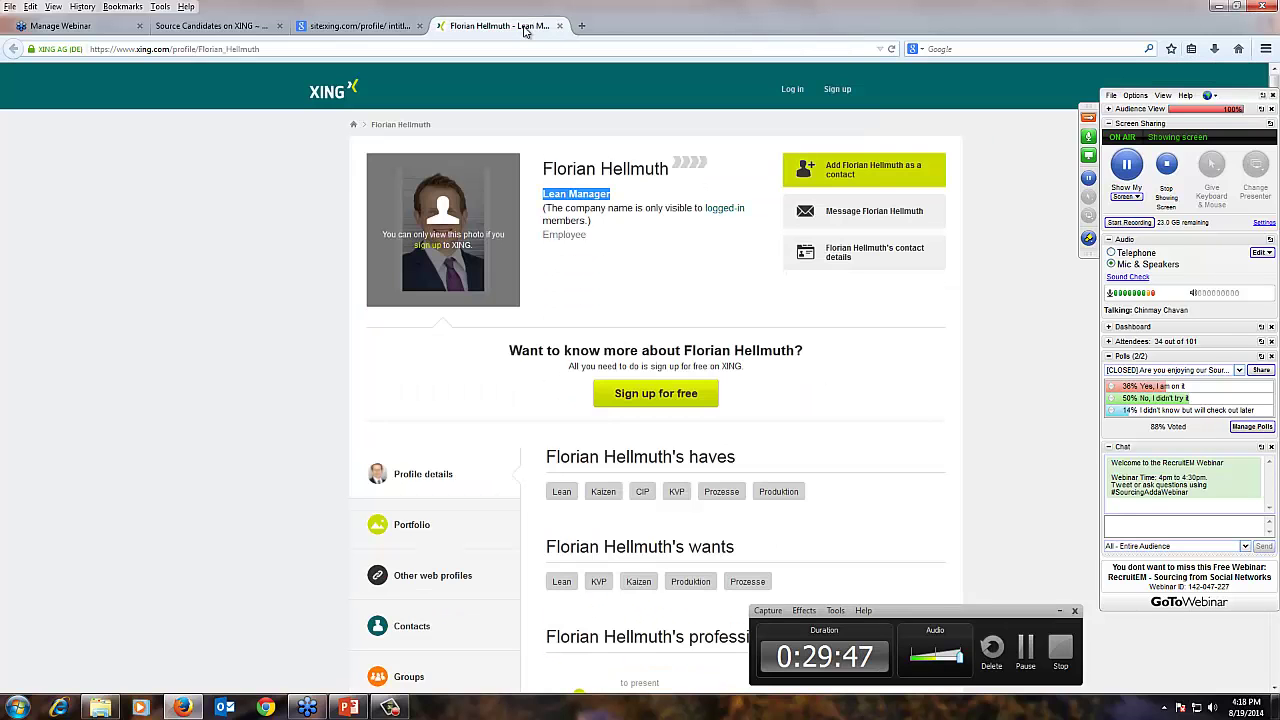
middle_click(524, 30)
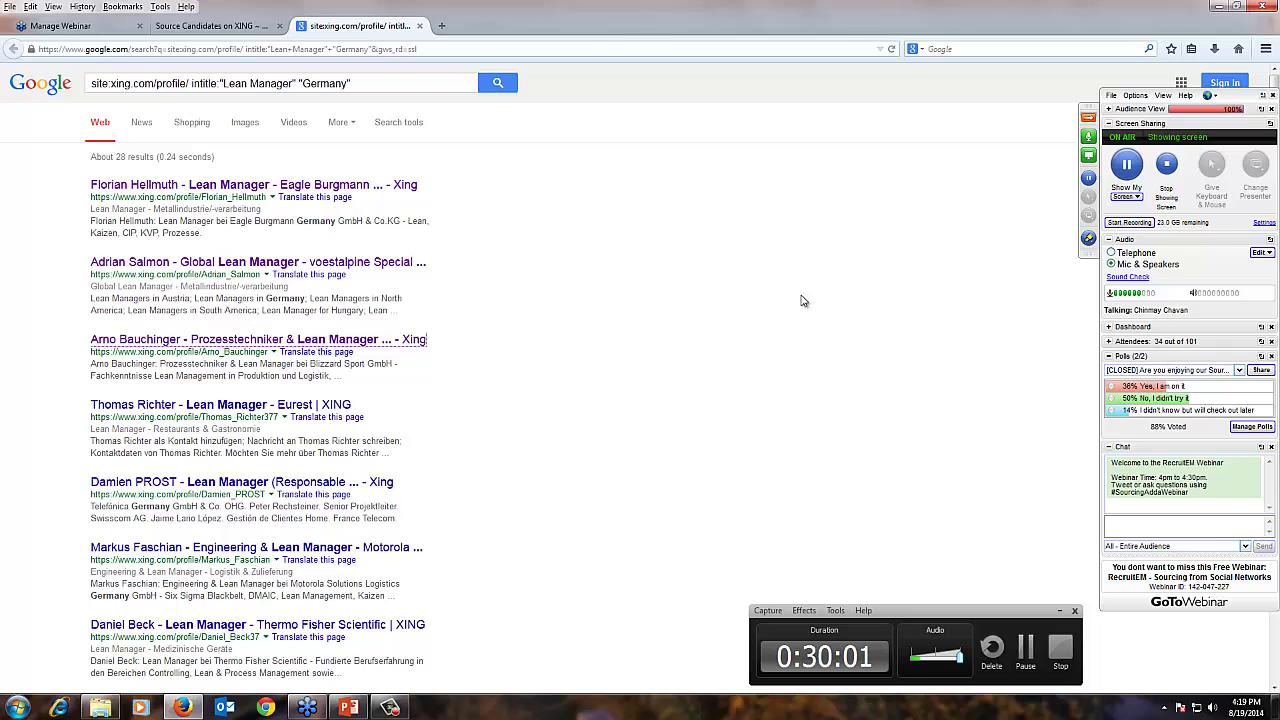
Switch to PowerPoint, start the slide show from the current slide, and move on to the RecruitEM Advantages slide
left_click(349, 708)
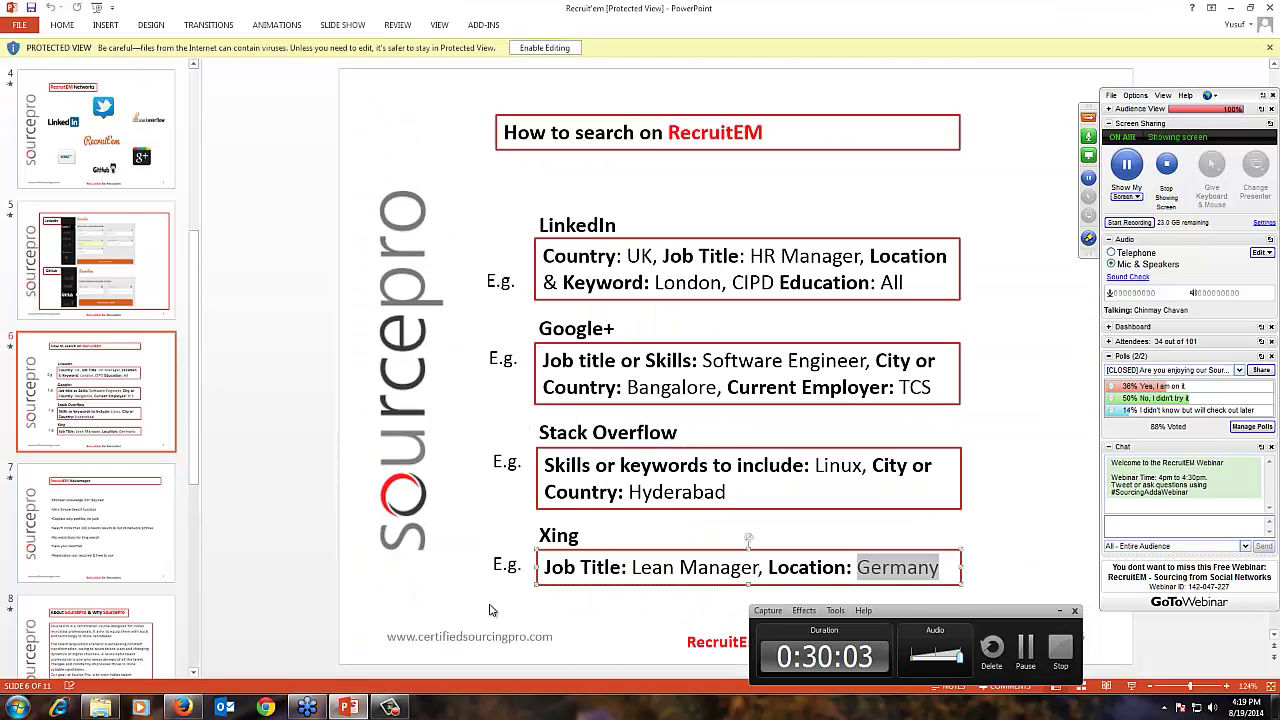
key("shift+F5")
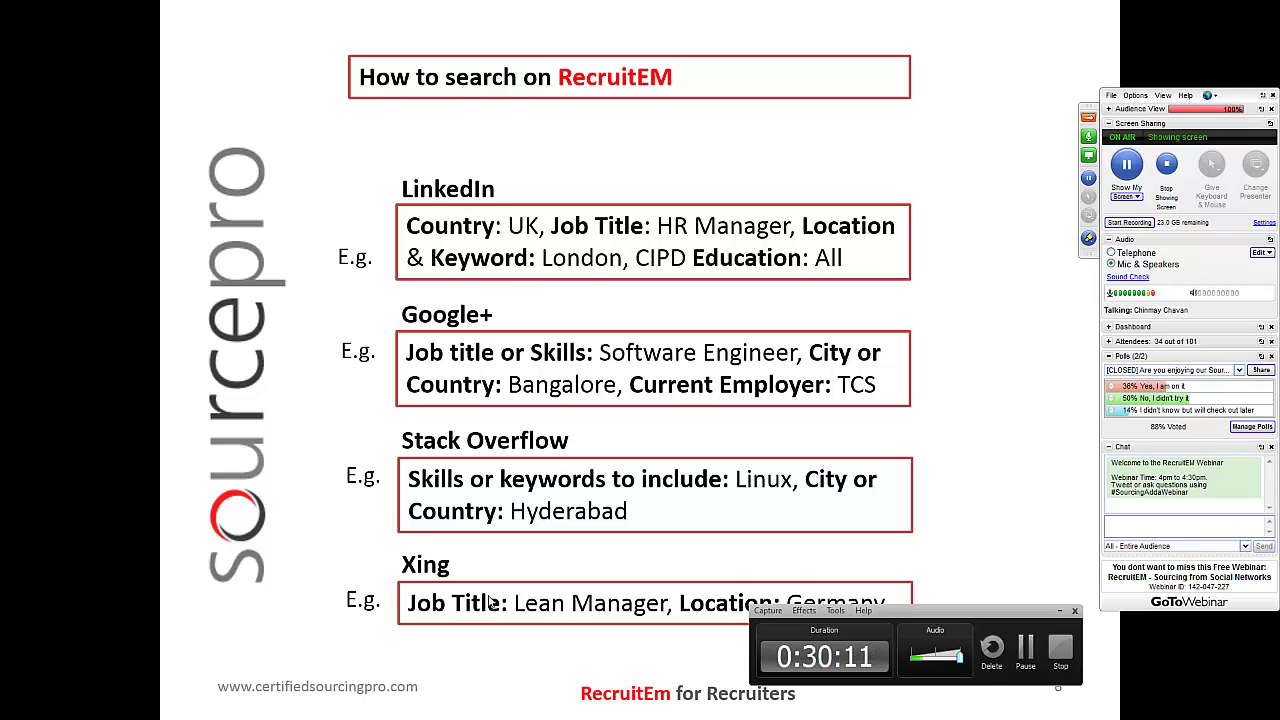
key("Left")
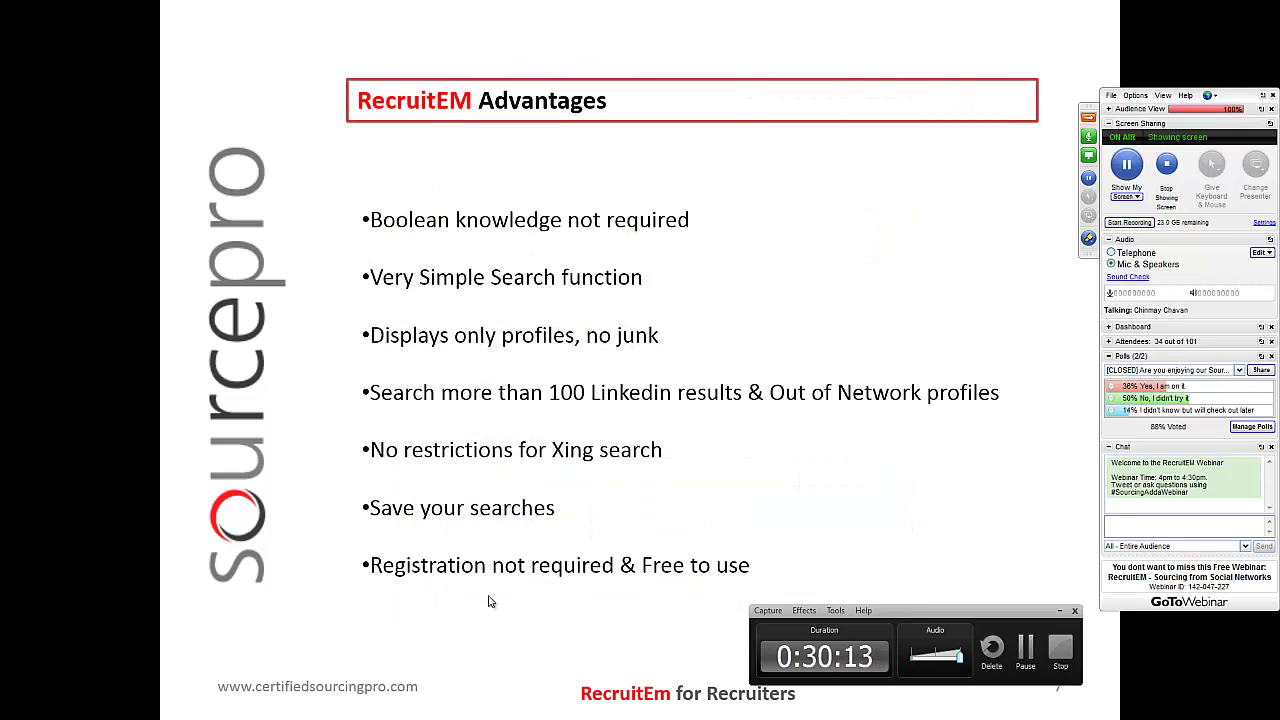